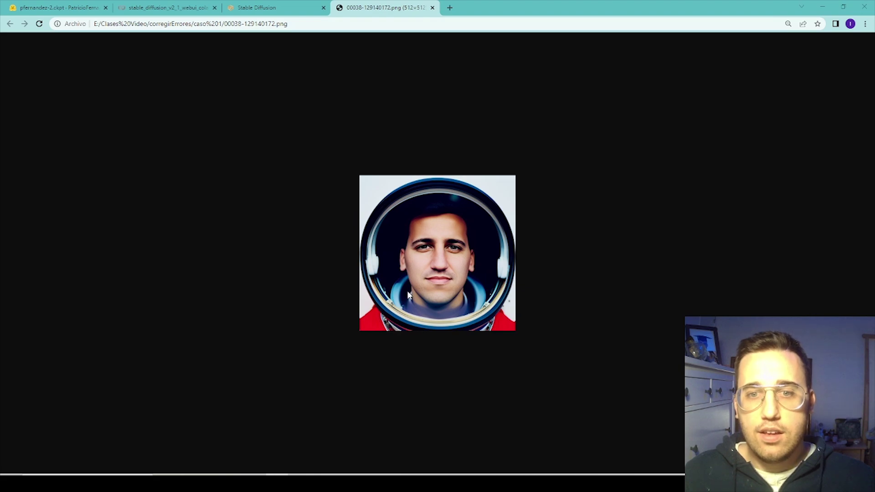
Zoom in and out on the astronaut portrait in Chrome, then bring up the caso 1 folder.
scroll(533, 309, "up", 1, "ctrl")
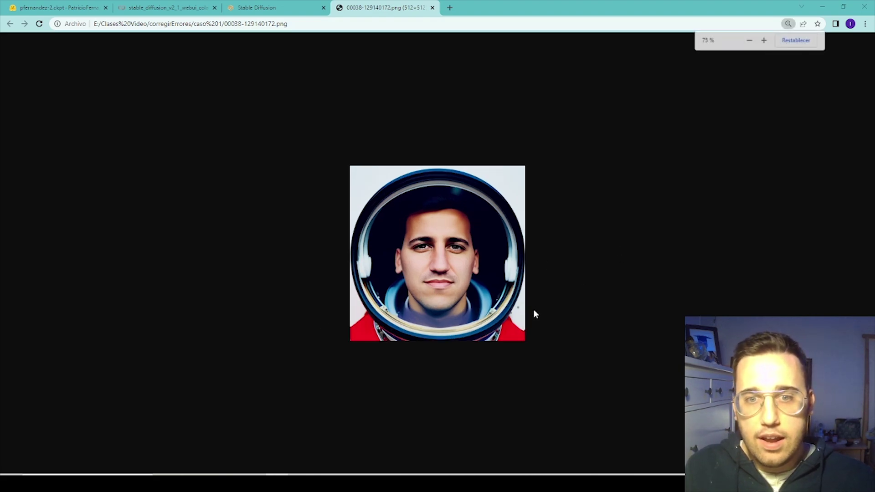
scroll(529, 319, "up", 3, "ctrl")
scroll(529, 327, "up", 1, "ctrl")
scroll(518, 348, "up", 4, "ctrl")
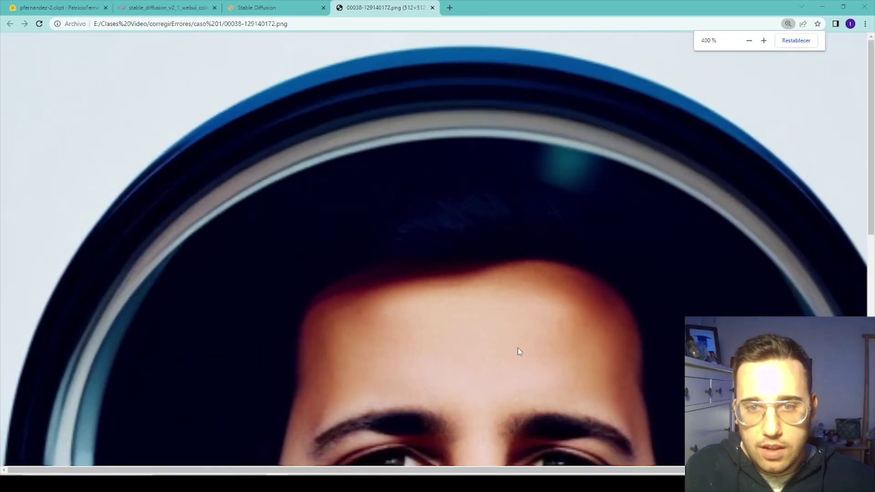
scroll(518, 350, "down", 1, "ctrl")
scroll(517, 342, "down", 2)
scroll(518, 333, "down", 1)
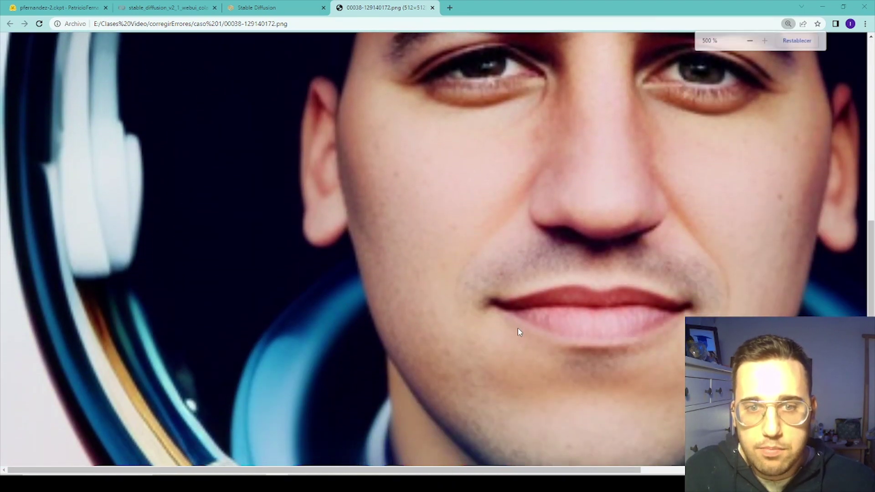
scroll(517, 325, "down", 4, "ctrl")
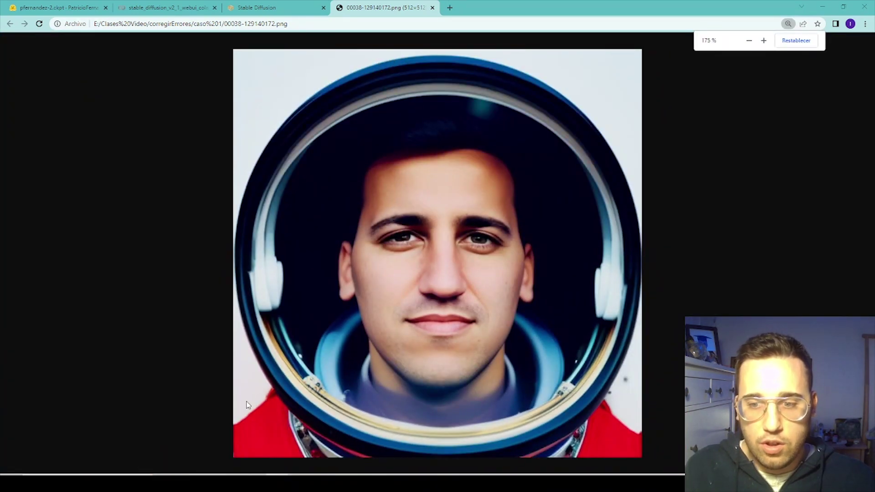
left_click(316, 413)
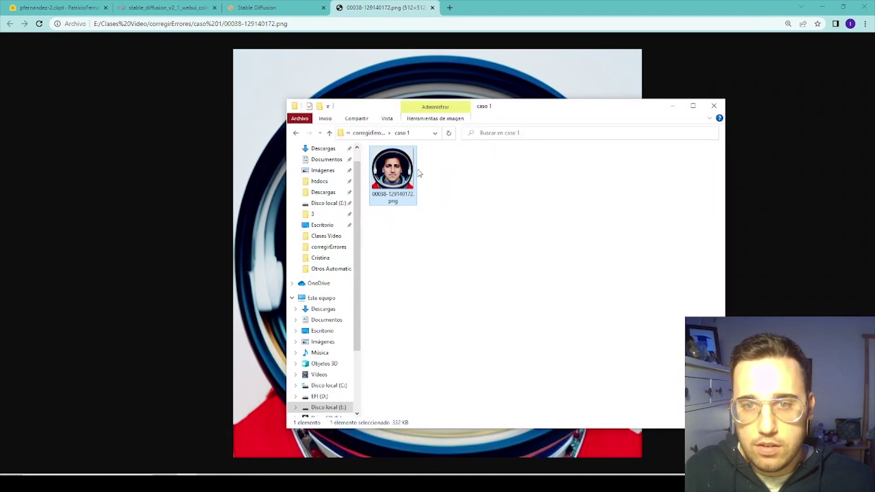
Confirm in Propiedades > Detalles that 00038-129140172.png is 512 × 512, then return to Chrome.
right_click(411, 157)
left_click(450, 467)
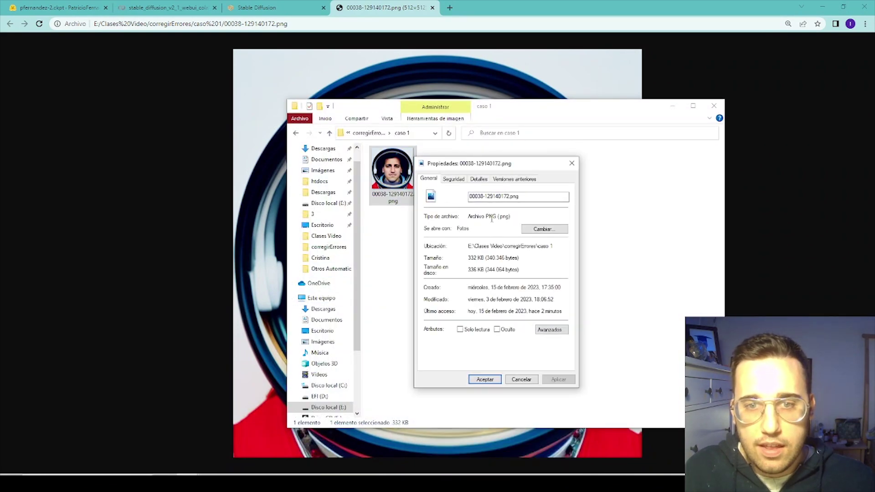
left_click(478, 179)
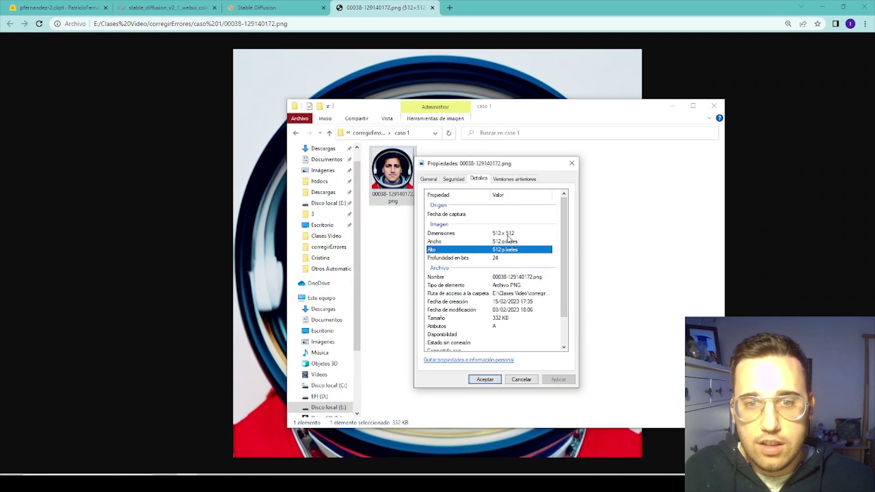
left_click(573, 167)
left_click(825, 160)
key("ctrl+minus")
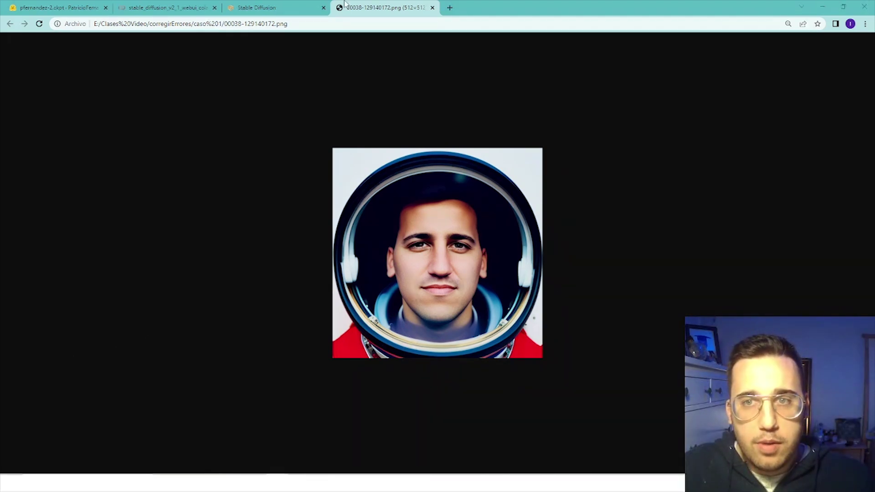
Drop 00038-129140172.png into PNG Info to read its stored generation parameters.
left_click(268, 8)
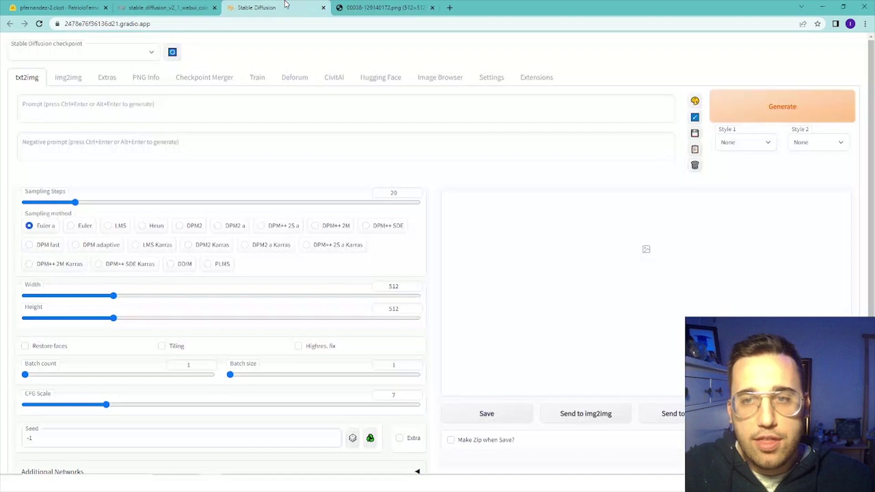
left_click(146, 78)
left_click(189, 483)
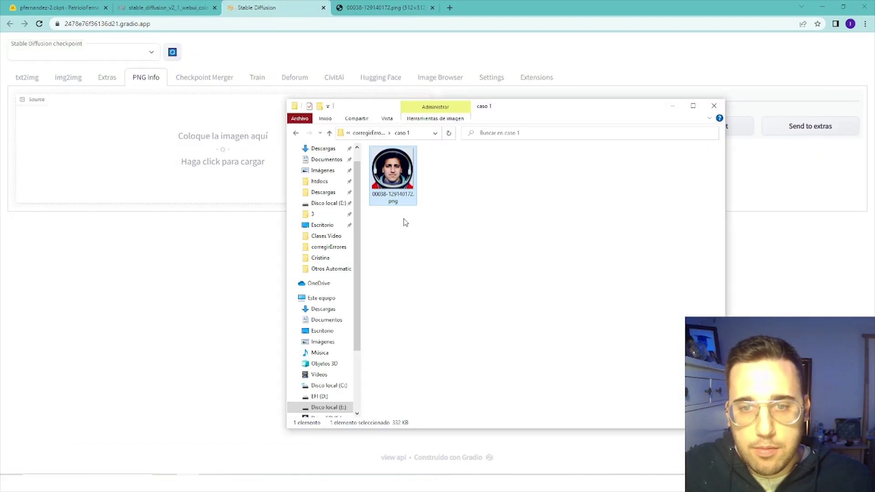
left_click_drag(393, 176, 286, 187)
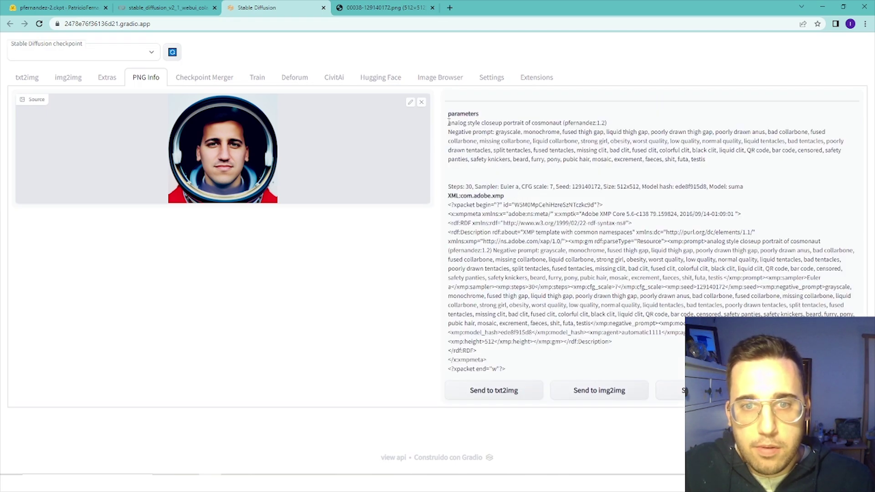
left_click(482, 122)
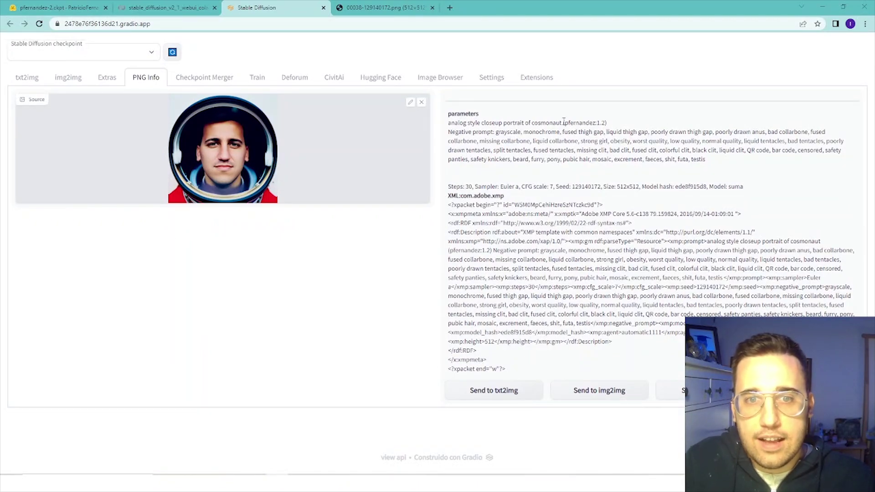
Check the checkpoint list without changing it, then go to the empty img2img page.
left_click(83, 54)
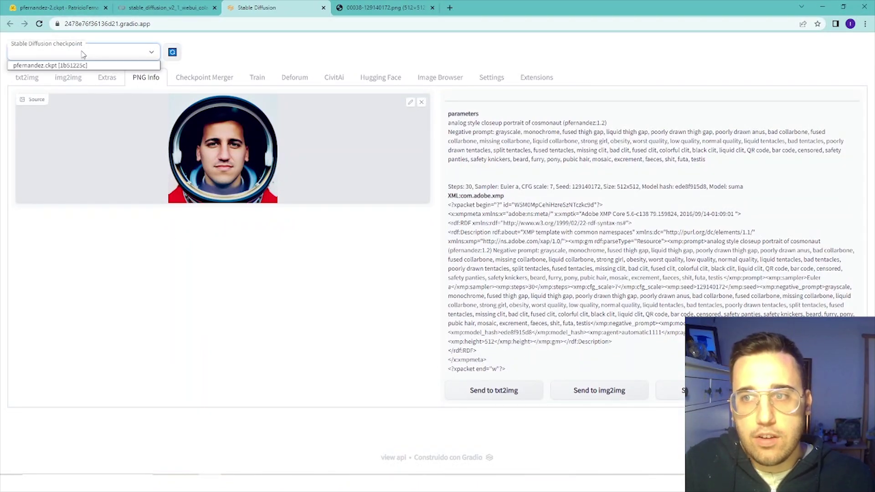
left_click(138, 324)
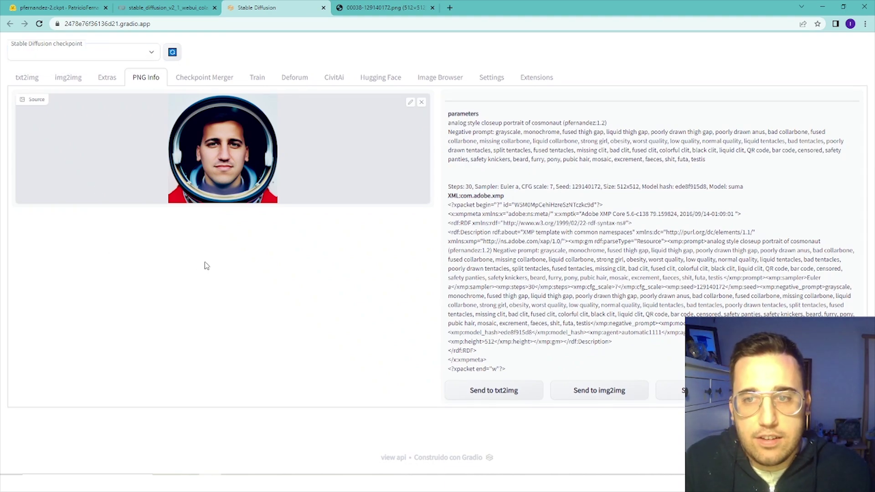
left_click(57, 86)
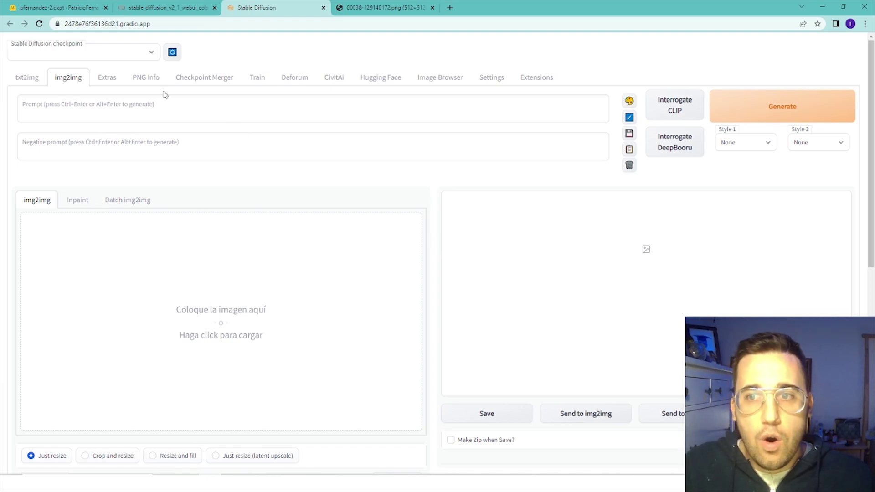
Send the astronaut image and prompts from PNG Info to img2img, deleting 'analog style' from the prompt.
left_click(147, 81)
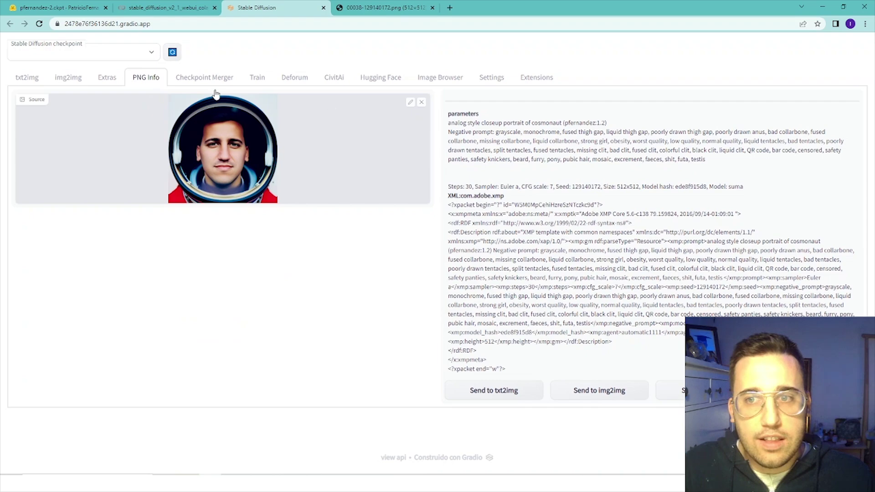
left_click(593, 400)
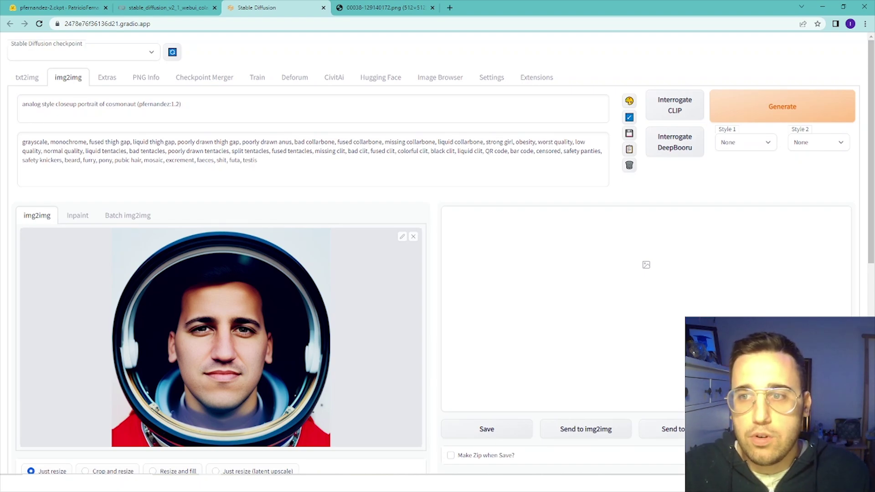
left_click(56, 103)
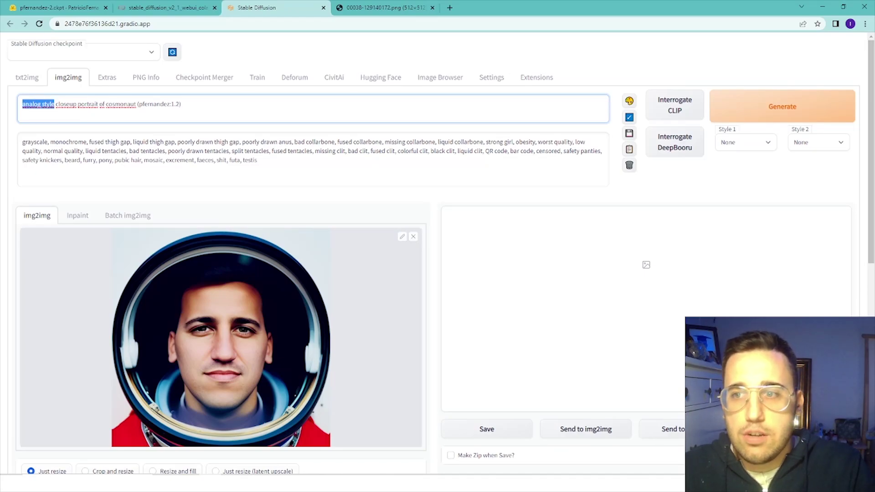
key("BackSpace")
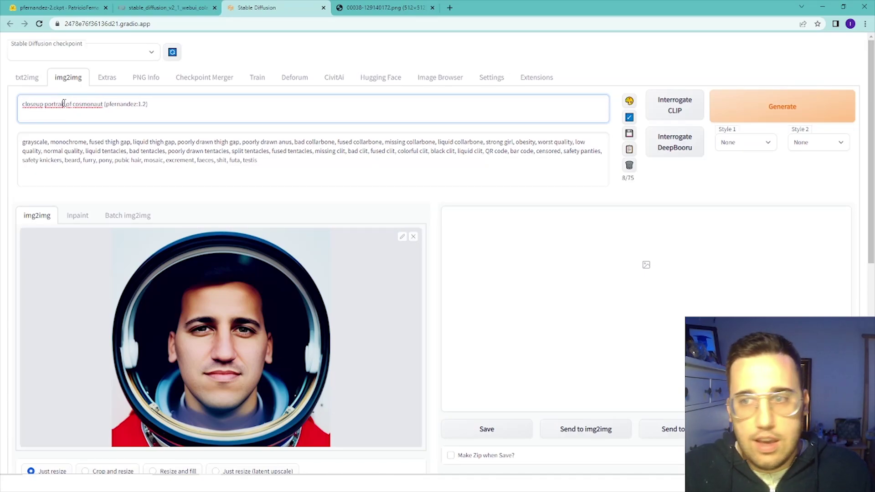
left_click_drag(63, 103, 149, 104)
left_click(177, 109)
scroll(269, 282, "down", 7)
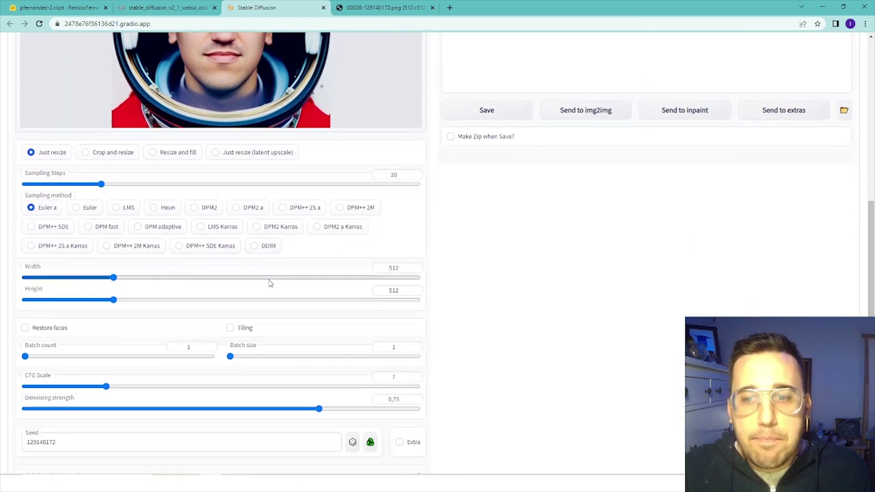
Use a random seed (-1), set denoising strength to 0.92, and start generating.
scroll(269, 282, "down", 1)
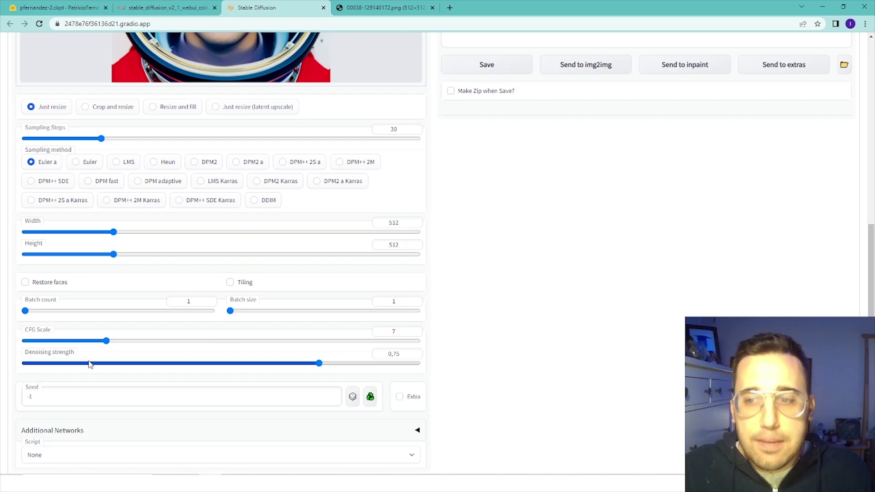
mouse_move(49, 398)
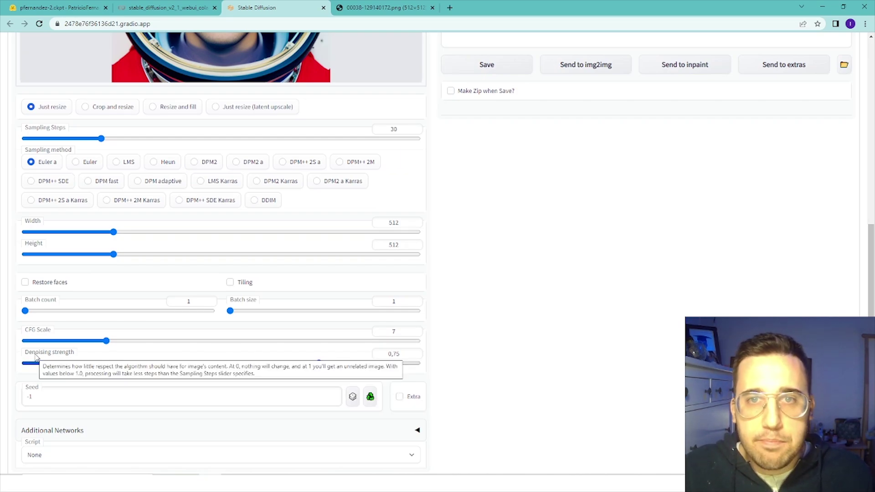
left_click_drag(32, 355, 80, 358)
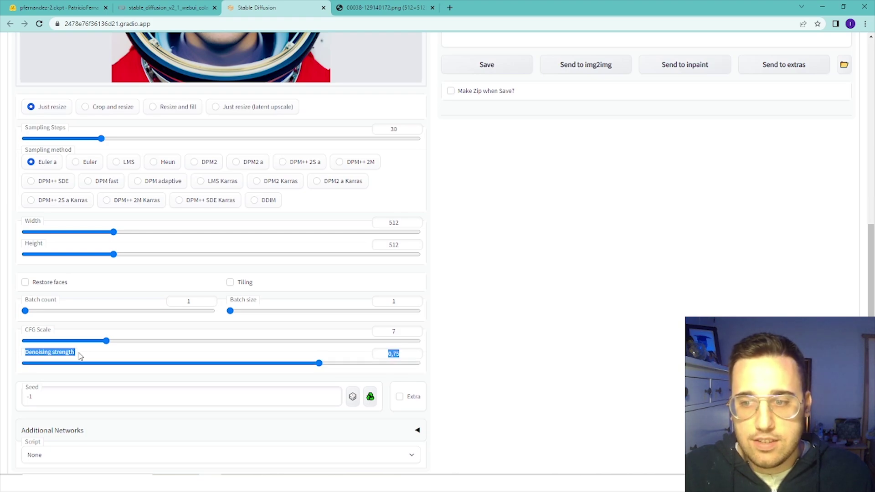
scroll(283, 360, "up", 3)
scroll(584, 317, "up", 2)
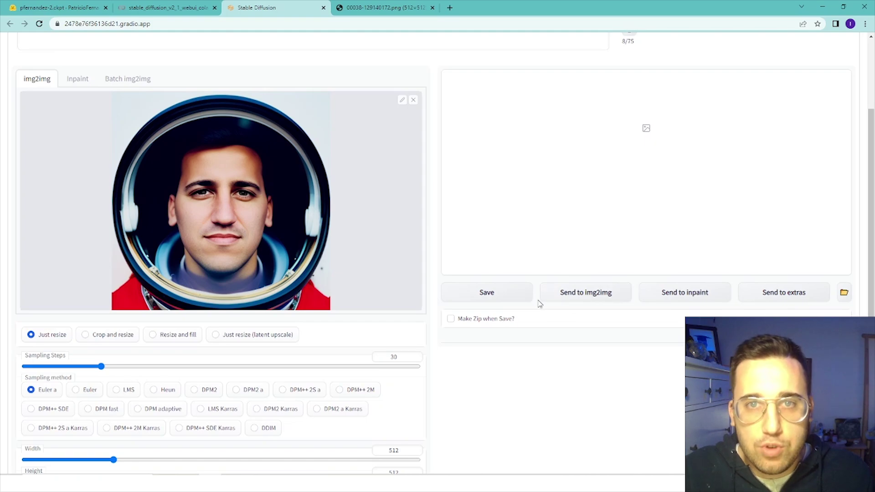
scroll(529, 306, "down", 2)
scroll(529, 306, "down", 2)
left_click(352, 409)
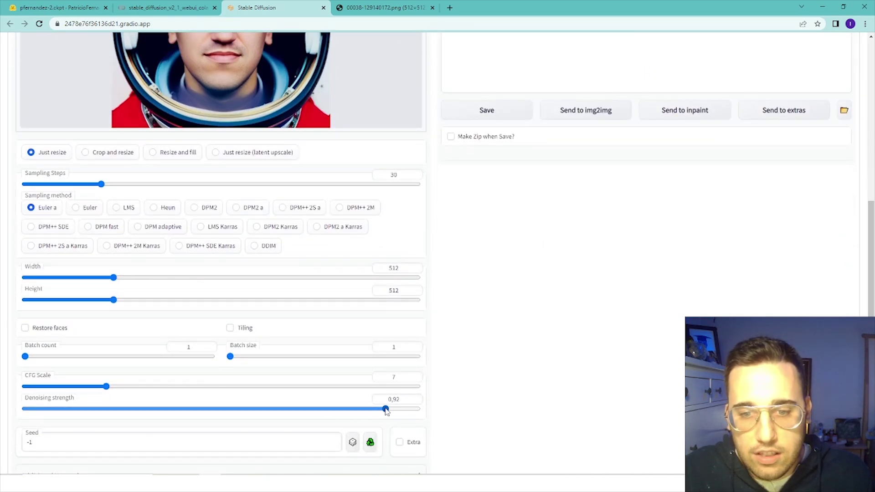
scroll(539, 340, "up", 7)
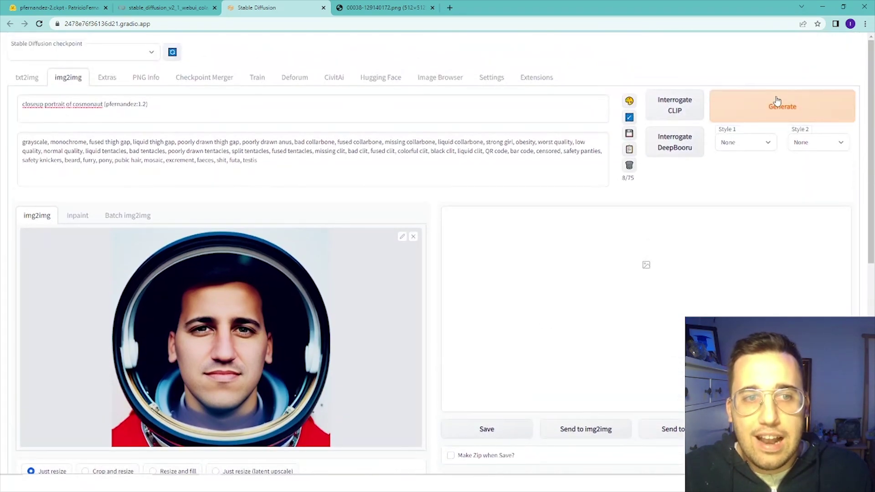
key("ctrl+Return")
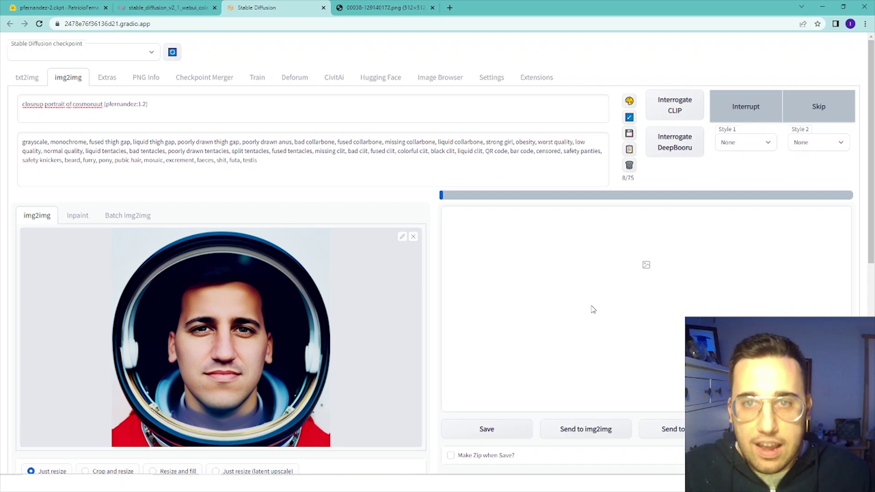
Lower denoising strength to about 0.07 and generate a new 512×512 version.
scroll(573, 265, "down", 1)
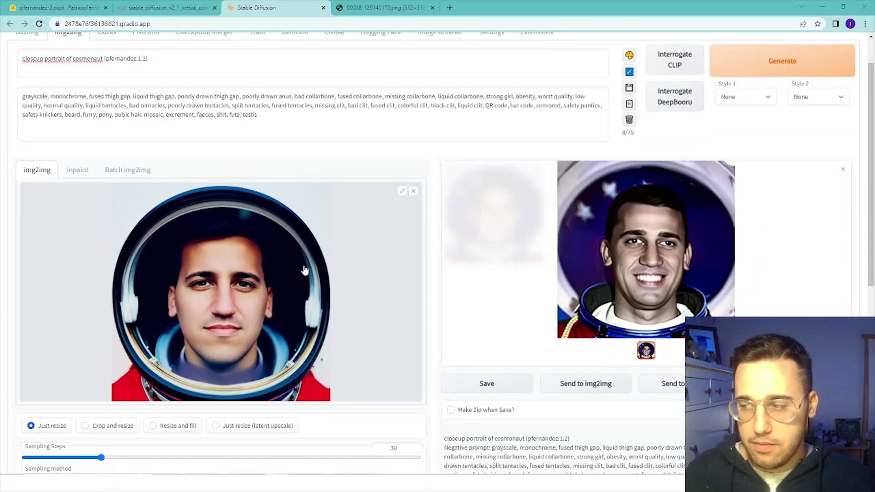
scroll(410, 214, "down", 1)
scroll(424, 218, "down", 3)
scroll(319, 319, "down", 3)
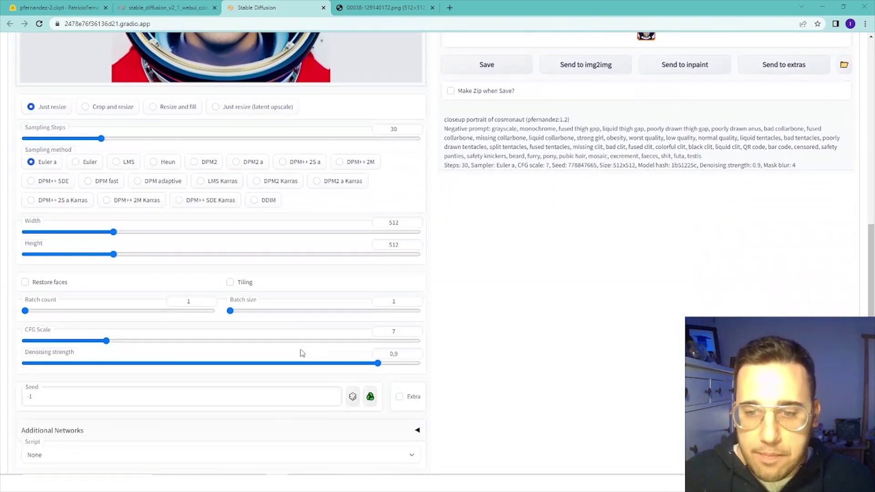
left_click_drag(189, 364, 56, 364)
scroll(342, 309, "up", 2)
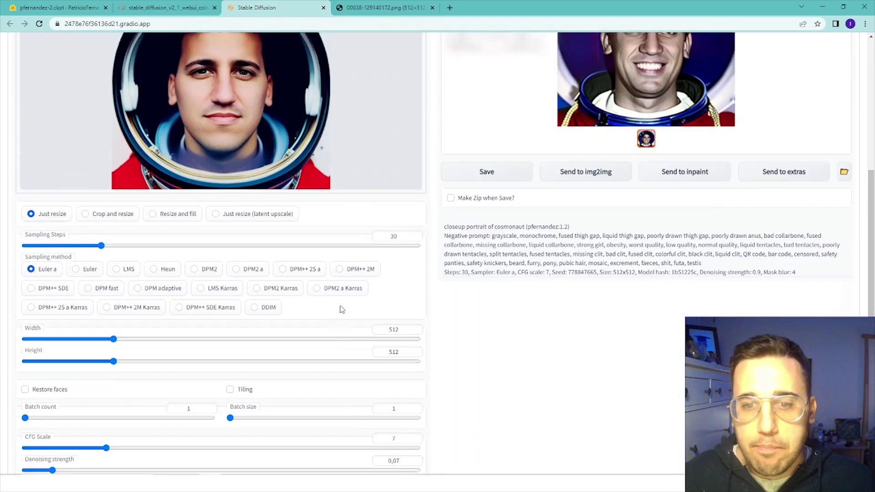
scroll(414, 395, "up", 2)
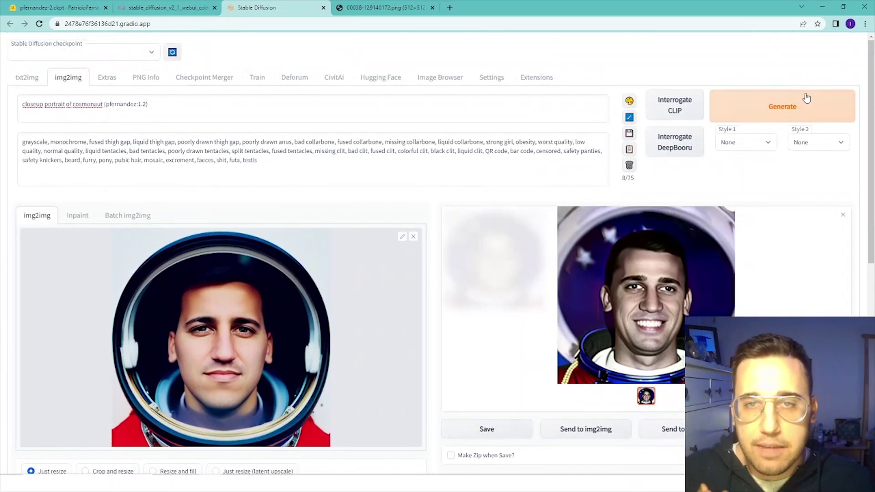
left_click(803, 98)
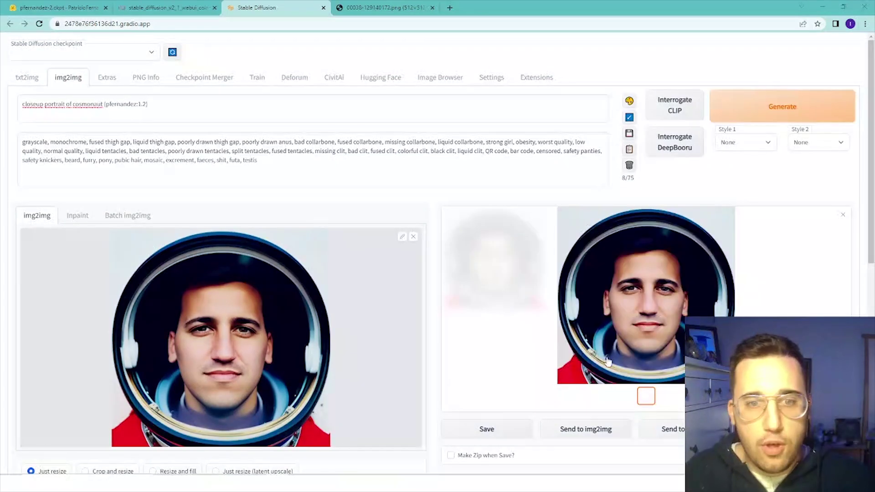
Preview the near-identical result full size and compare it against the original PNG.
left_click(656, 308)
left_click(655, 301)
scroll(255, 311, "down", 2)
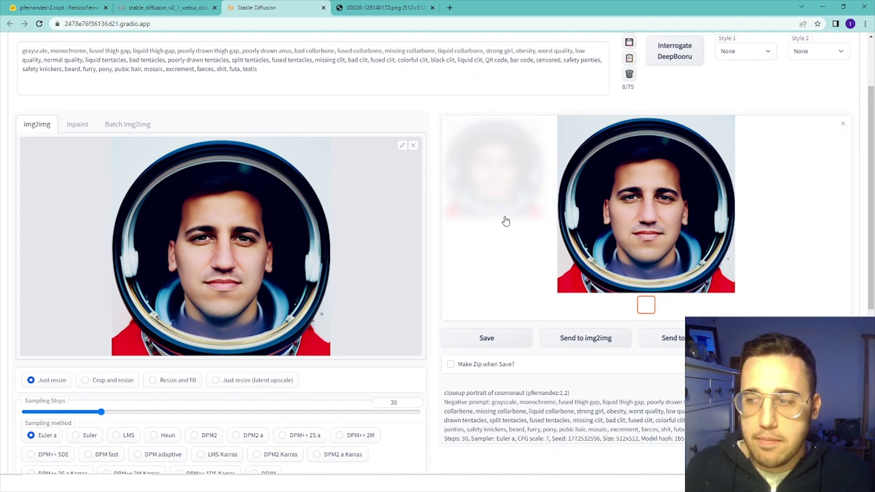
scroll(506, 221, "down", 1)
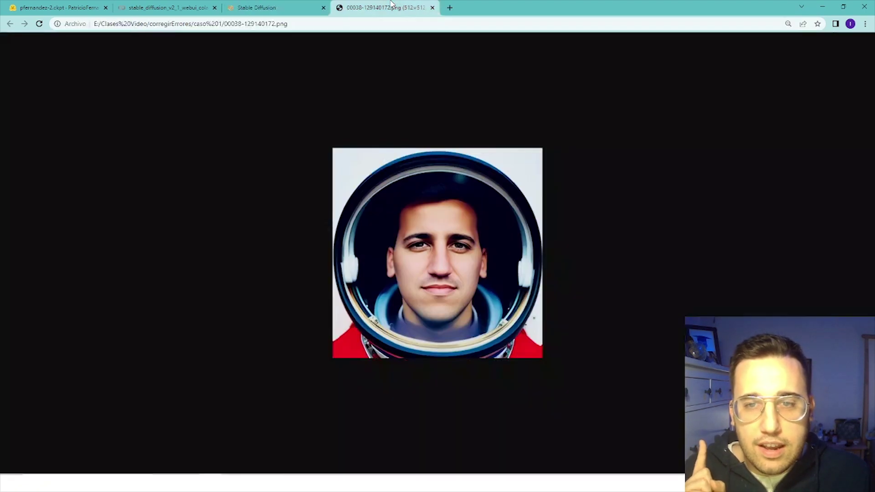
left_click(385, 7)
left_click(273, 8)
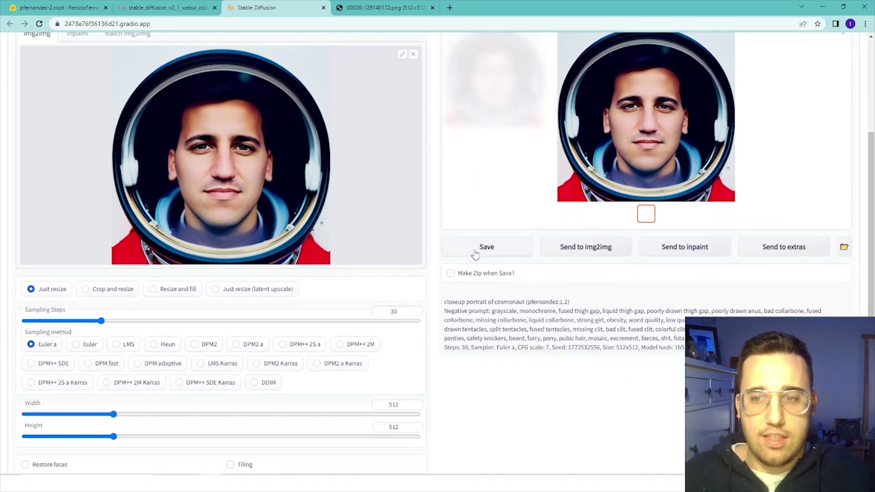
scroll(162, 348, "down", 4)
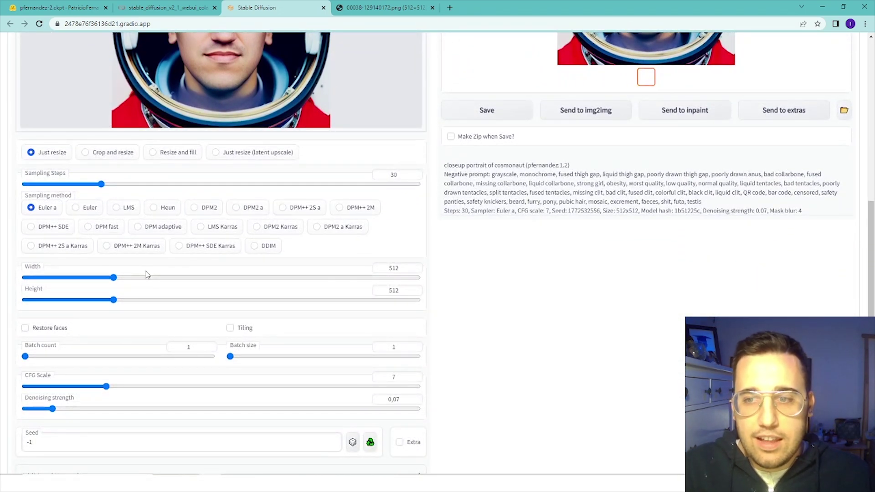
Set the output width and height to 768.
double_click(393, 268)
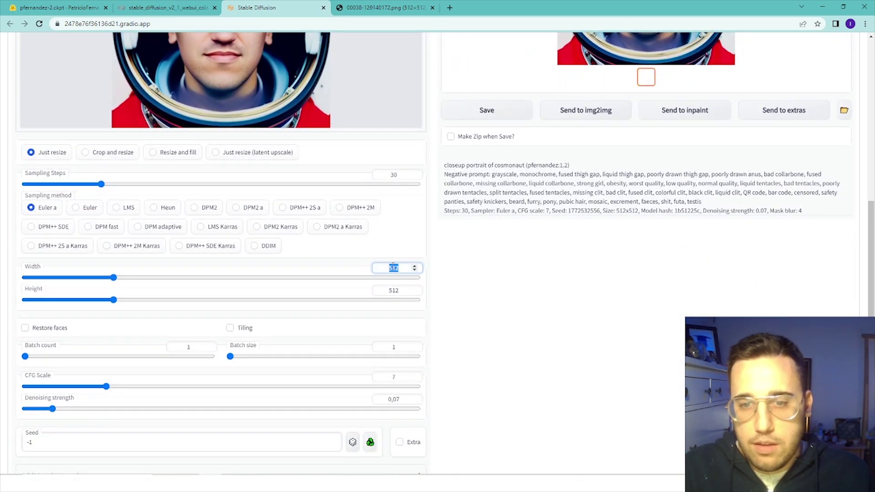
type("768")
key("Tab")
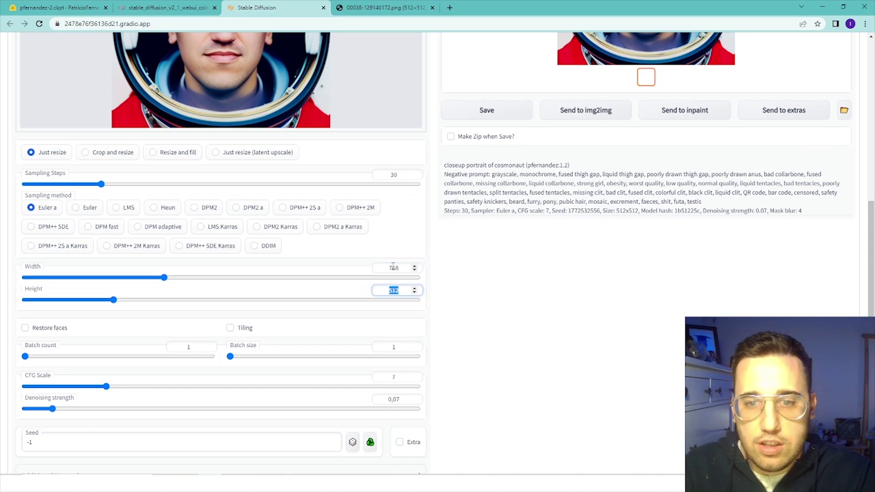
type("768")
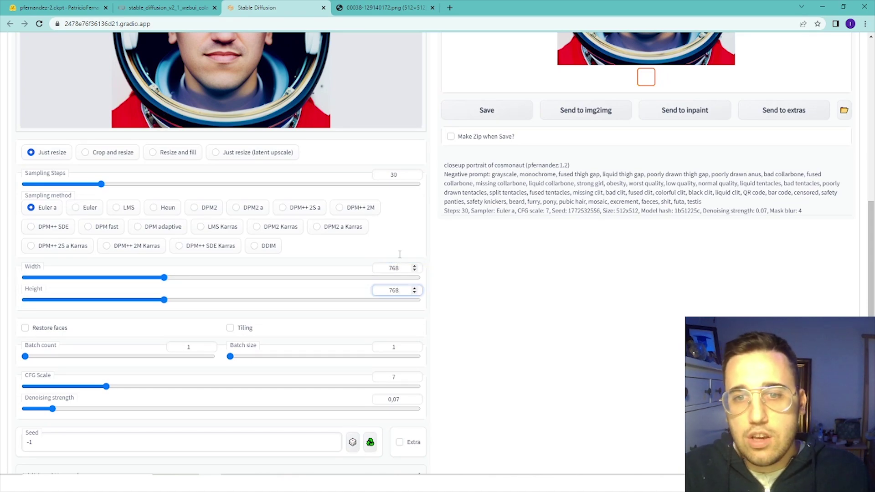
Choose the DPM++ SDE Karras sampler and raise denoising strength to 0.4.
scroll(360, 287, "up", 3)
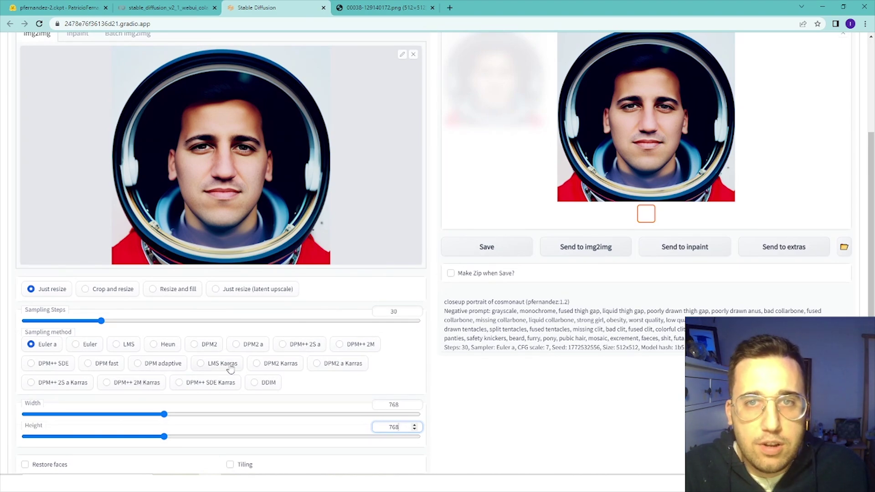
left_click(189, 386)
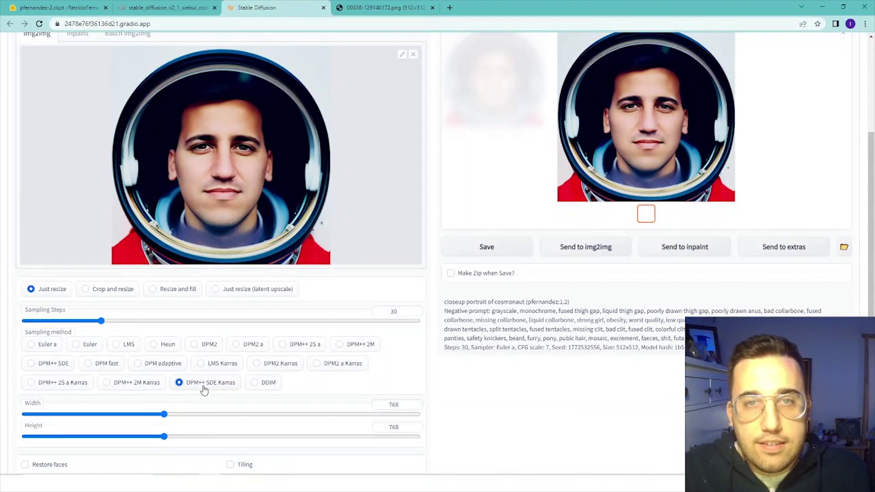
scroll(204, 391, "down", 2)
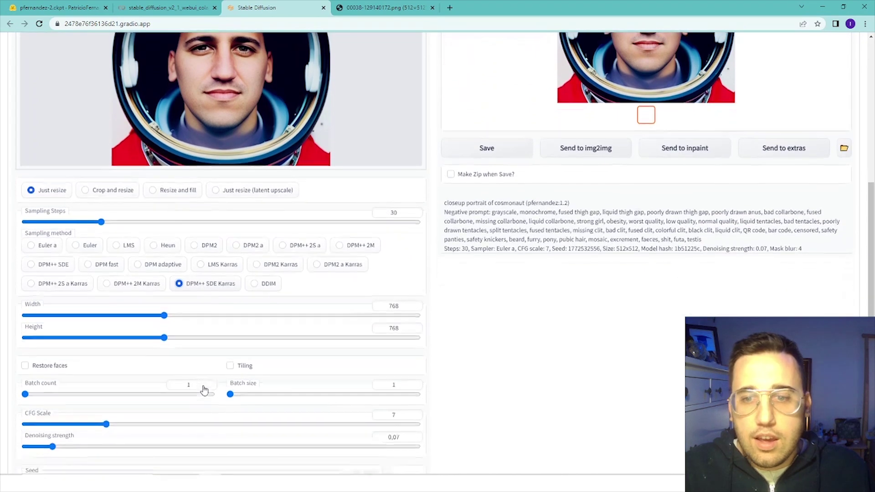
scroll(203, 389, "down", 3)
left_click_drag(52, 327, 103, 327)
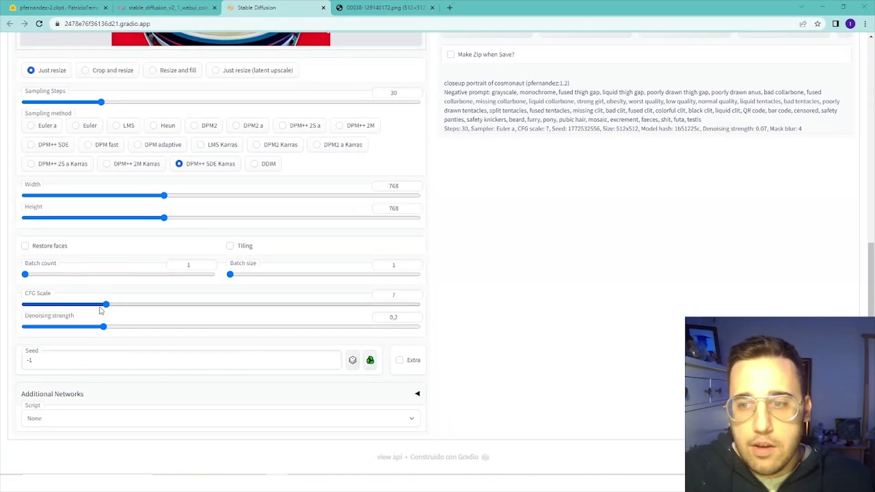
left_click_drag(104, 327, 111, 326)
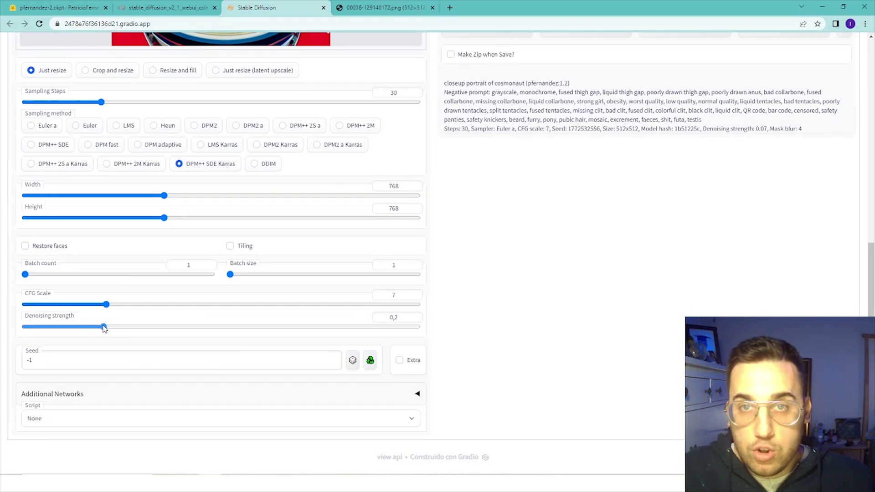
left_click_drag(106, 328, 151, 329)
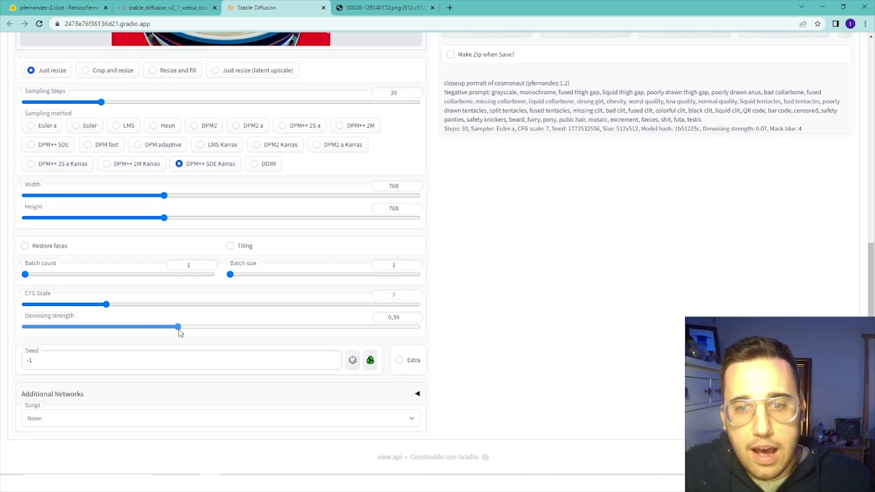
scroll(473, 347, "up", 3)
scroll(460, 360, "up", 3)
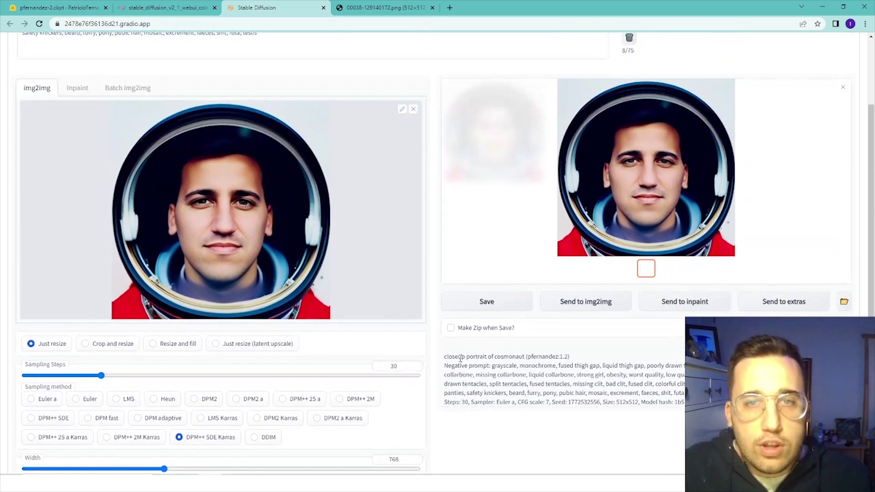
scroll(457, 363, "up", 1)
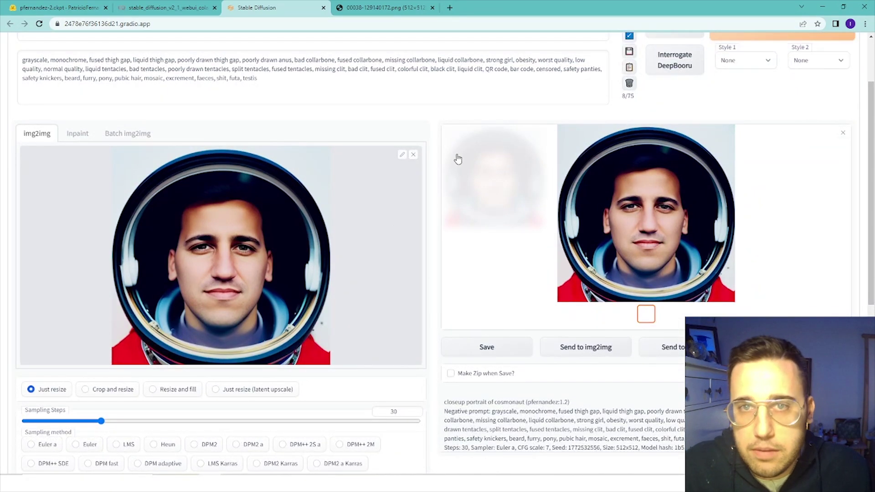
Set the batch count to 4.
scroll(435, 199, "down", 1)
scroll(435, 199, "down", 4)
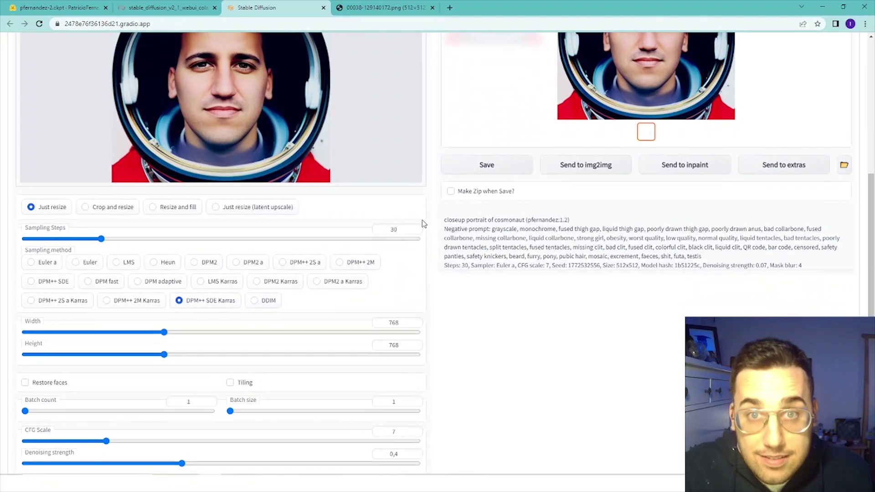
scroll(422, 220, "down", 2)
scroll(372, 328, "up", 1)
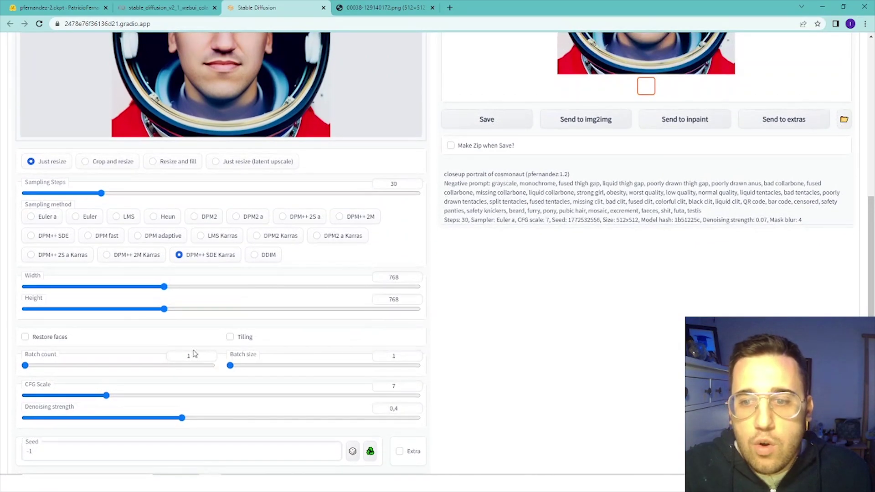
double_click(187, 356)
type("4")
scroll(465, 354, "down", 1)
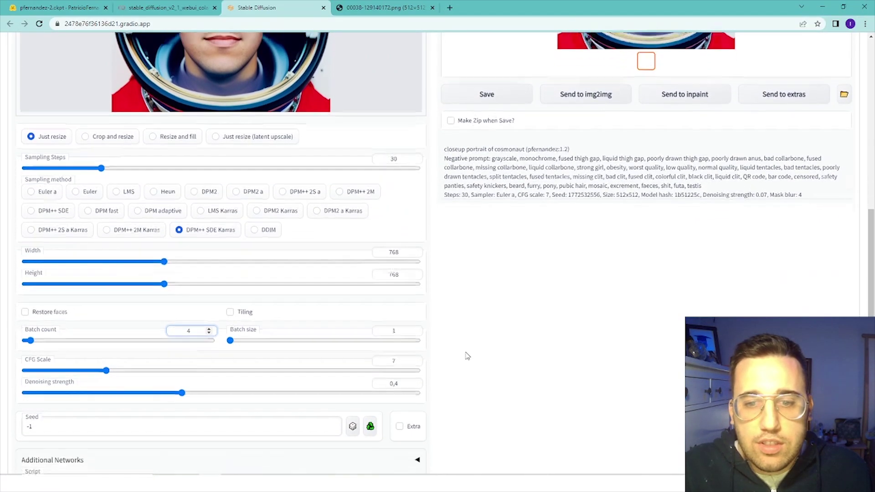
scroll(464, 351, "up", 5)
View the four new 768×768 DPM++ SDE Karras portraits full size one by one.
scroll(472, 332, "up", 3)
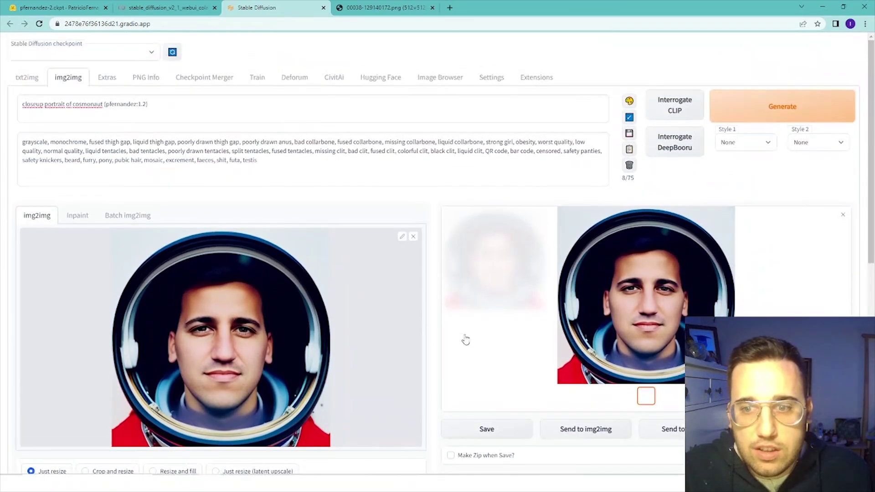
scroll(465, 337, "down", 3)
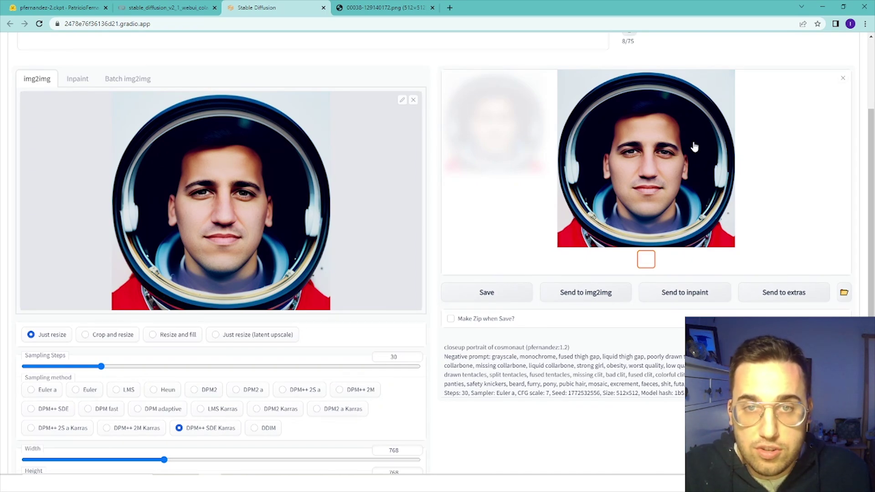
scroll(694, 147, "down", 4)
scroll(693, 144, "down", 2)
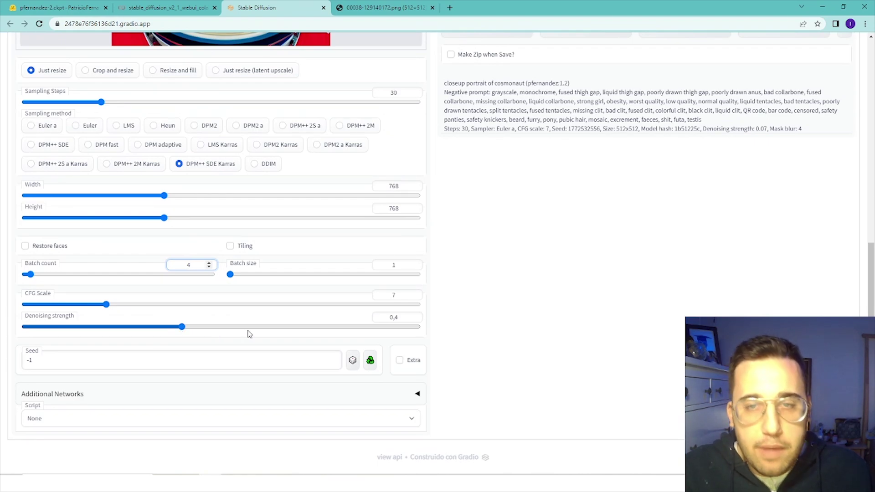
scroll(587, 276, "up", 3)
scroll(714, 190, "up", 6)
scroll(714, 190, "down", 1)
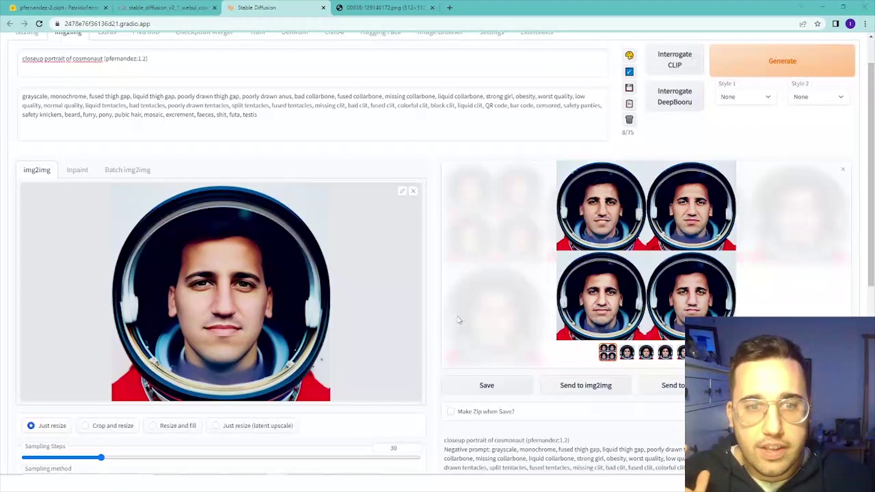
left_click(620, 299)
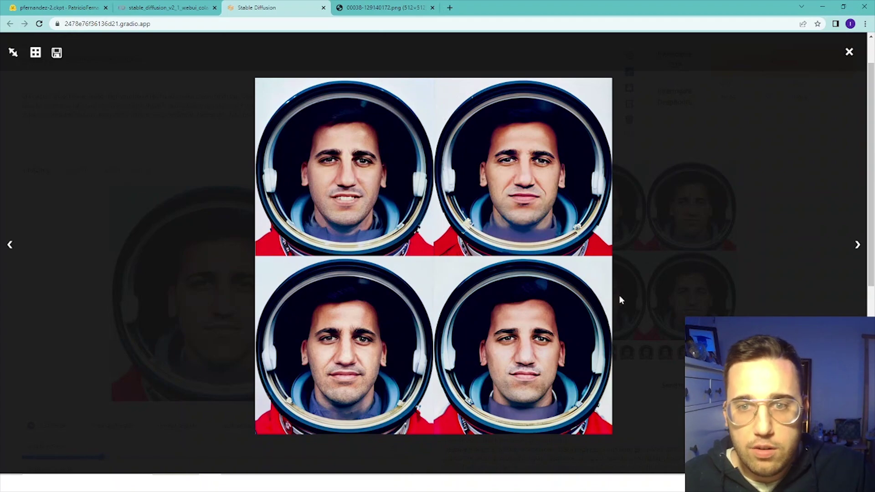
key("Right")
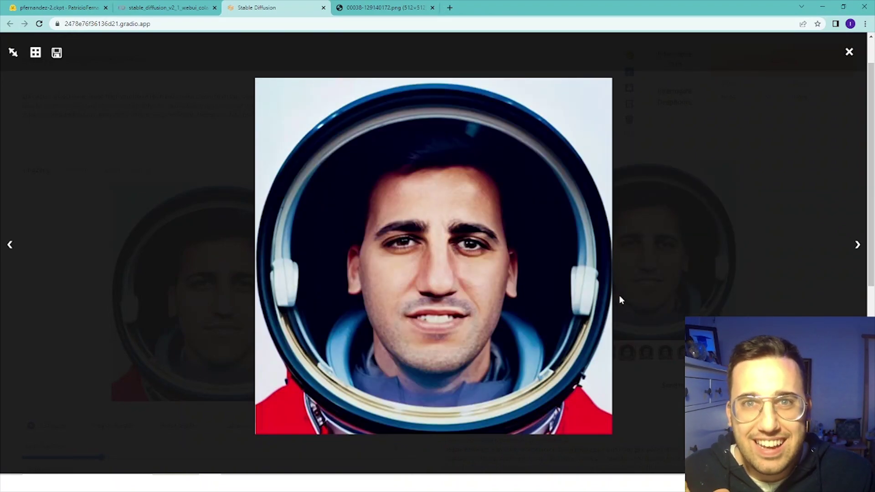
key("Right")
key("Right")
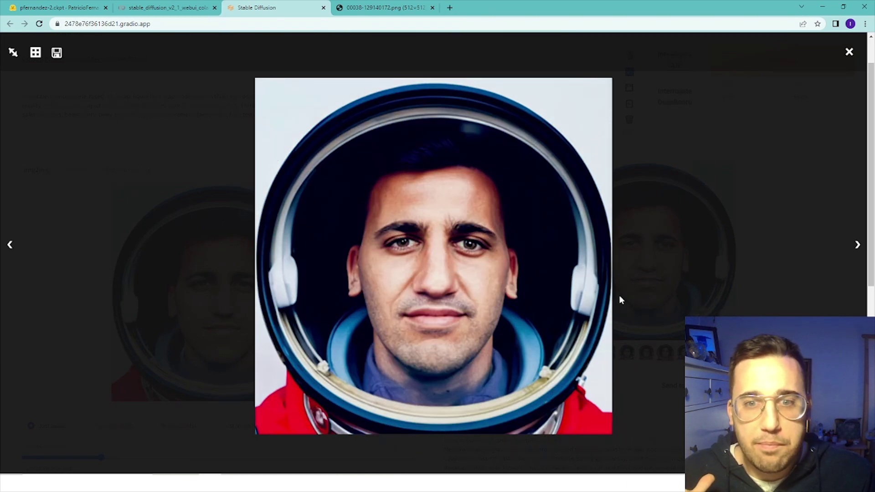
key("Right")
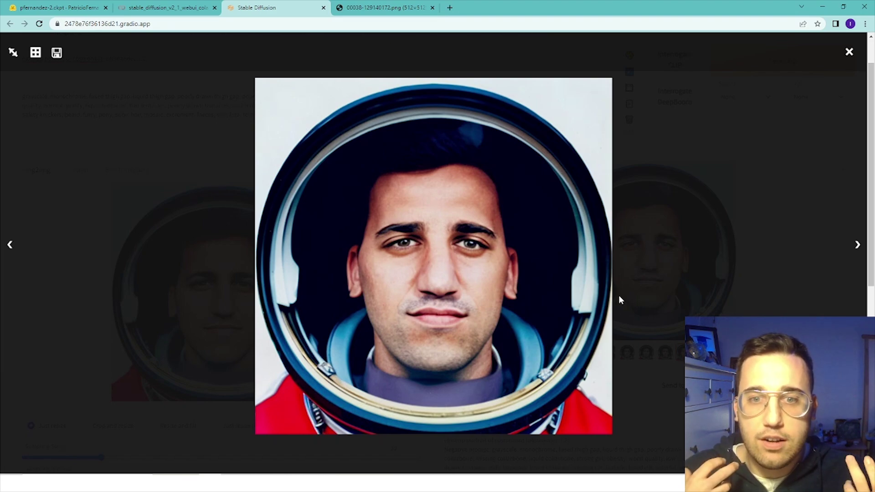
left_click(673, 274)
Set denoising strength to about 0.2 and generate a new batch of four portraits.
scroll(501, 287, "down", 3)
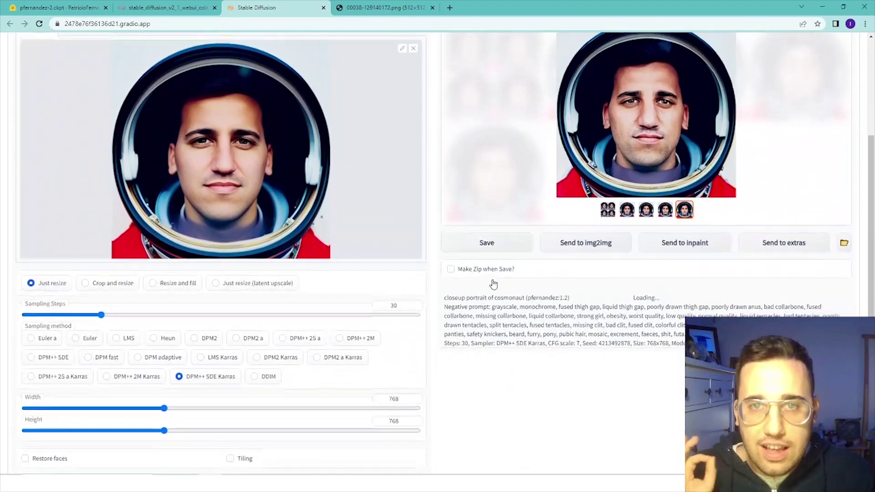
scroll(492, 285, "down", 3)
scroll(490, 284, "down", 1)
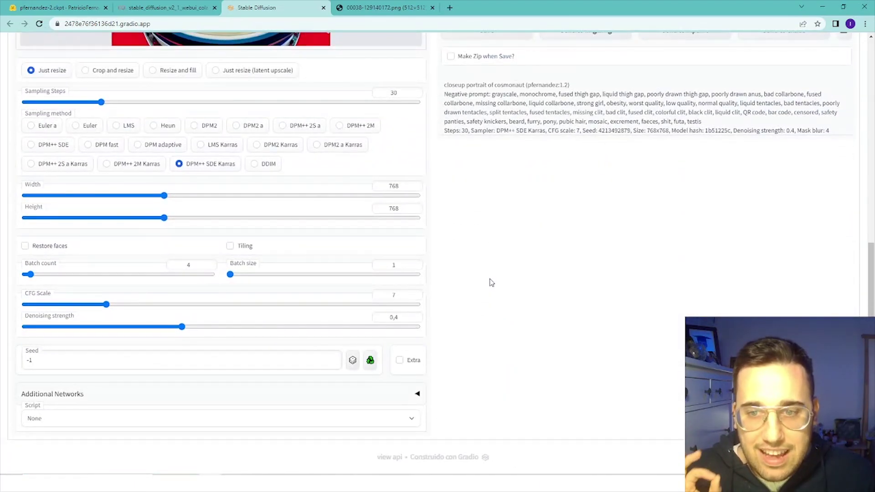
left_click(80, 327)
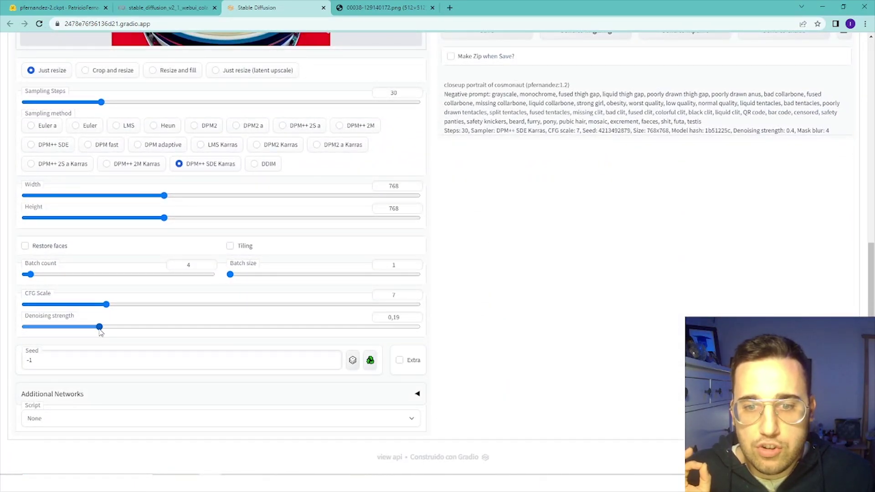
left_click_drag(100, 327, 104, 326)
scroll(647, 227, "up", 1)
scroll(646, 226, "up", 8)
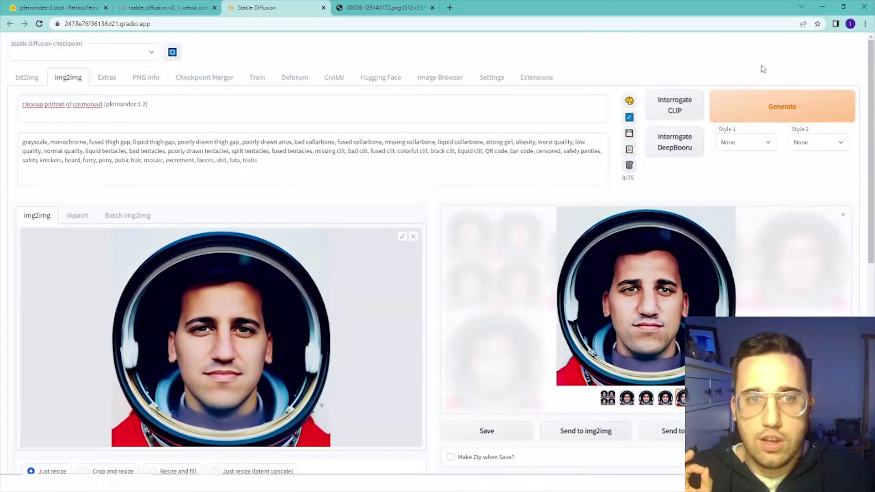
left_click(752, 112)
Review the new four-portrait batch enlarged in the lightbox.
scroll(417, 325, "down", 1)
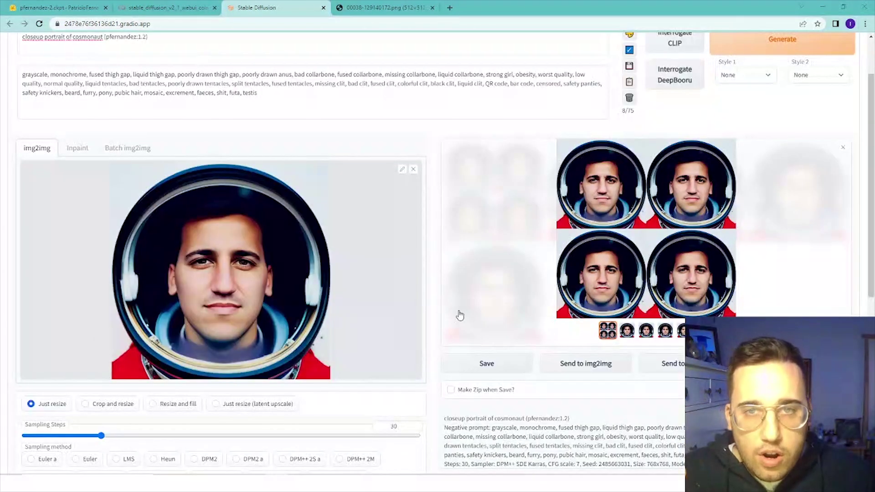
left_click(634, 277)
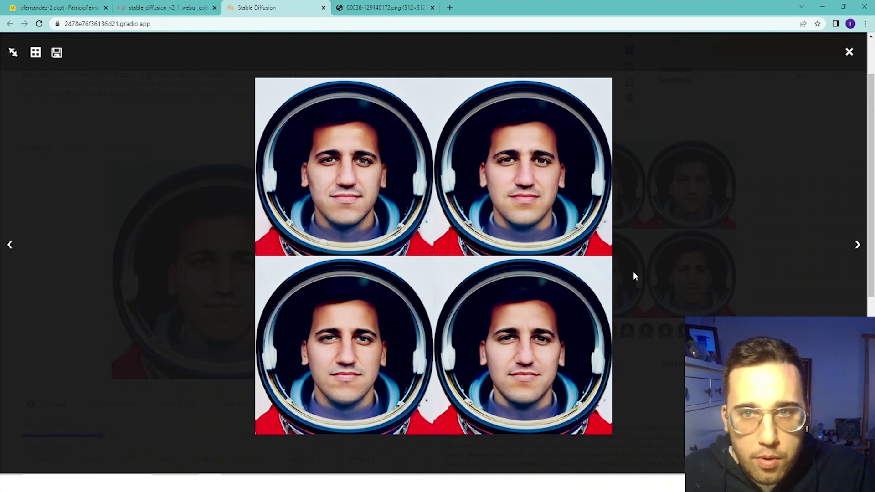
key("Right")
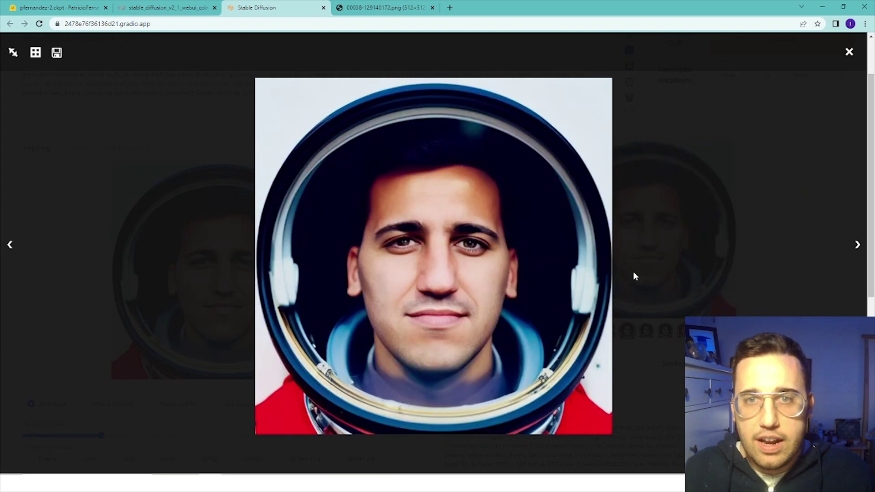
left_click(663, 261)
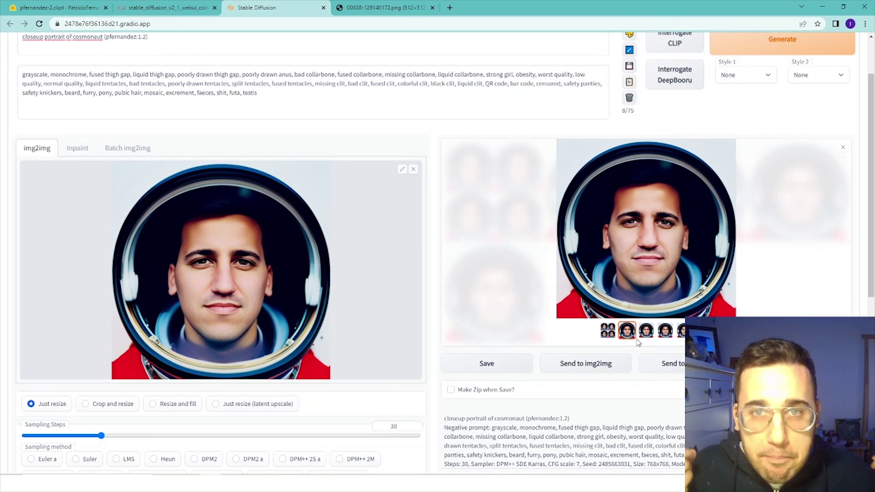
Send the chosen 768×768 variation to img2img, preview it, and move down to its settings.
left_click(602, 364)
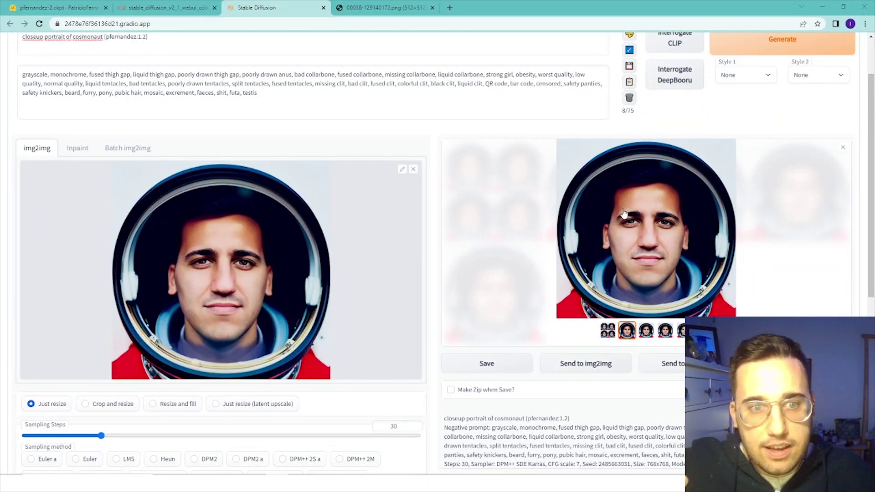
left_click(270, 294)
left_click(665, 229)
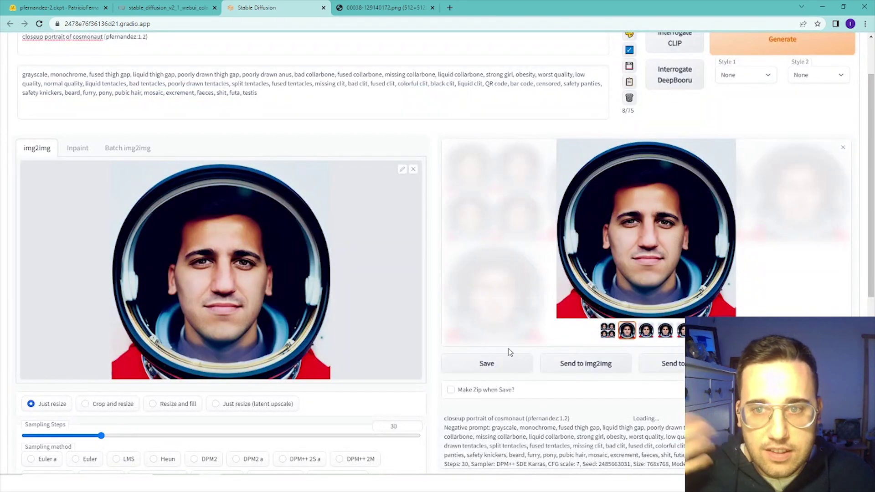
scroll(509, 352, "down", 1)
scroll(513, 343, "down", 1)
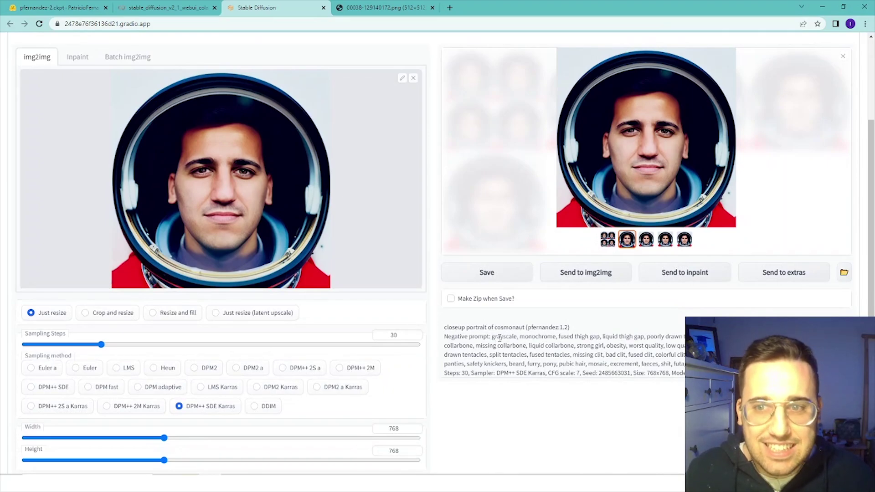
scroll(283, 187, "down", 1)
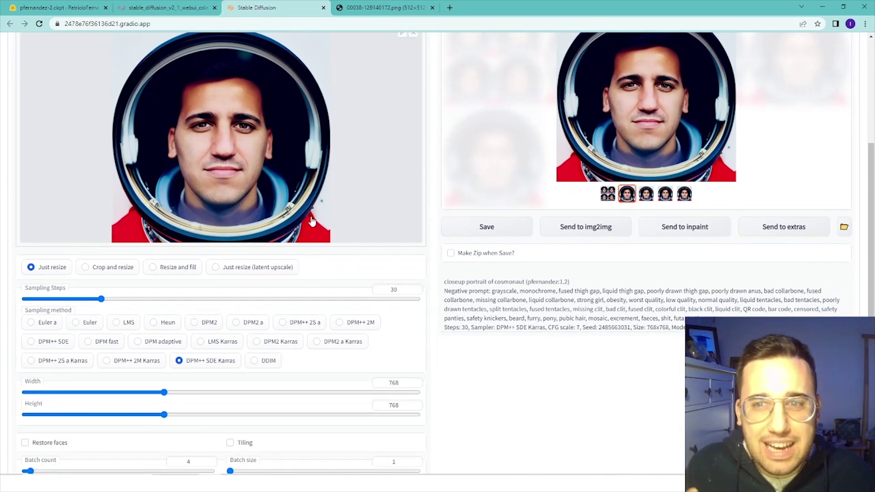
scroll(312, 222, "down", 1)
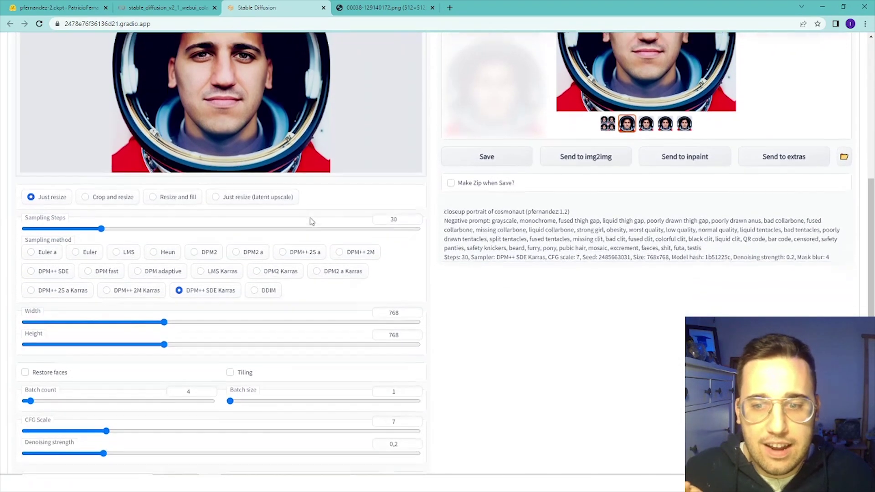
scroll(309, 220, "down", 2)
scroll(113, 461, "down", 1)
scroll(100, 404, "down", 1)
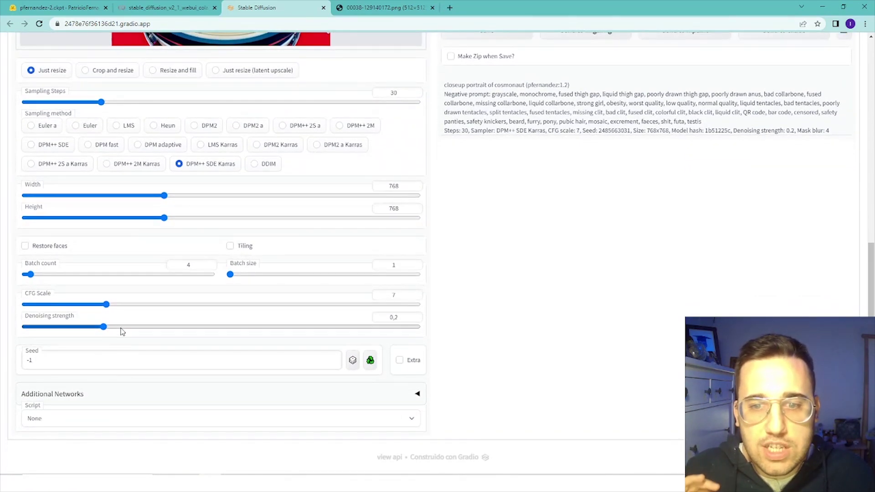
Raise the denoising strength to 0.44.
left_click_drag(104, 326, 178, 326)
scroll(289, 344, "up", 1)
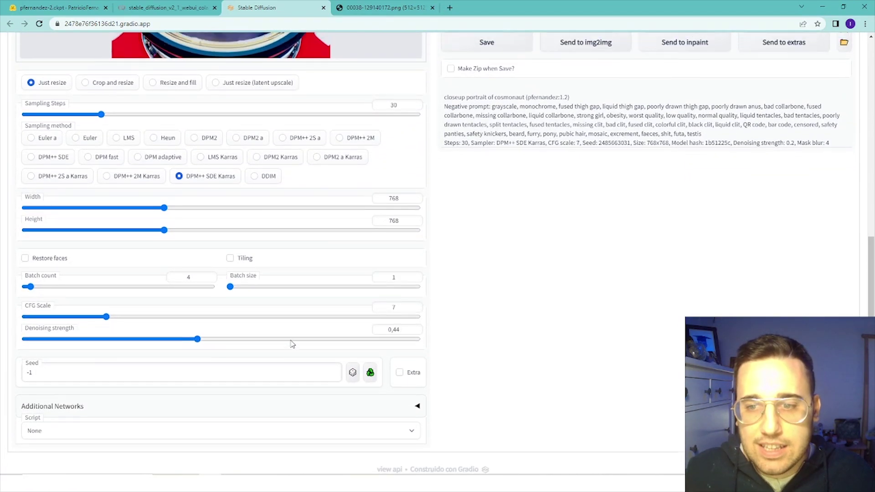
scroll(283, 364, "up", 4)
scroll(304, 371, "up", 2)
scroll(304, 372, "up", 2)
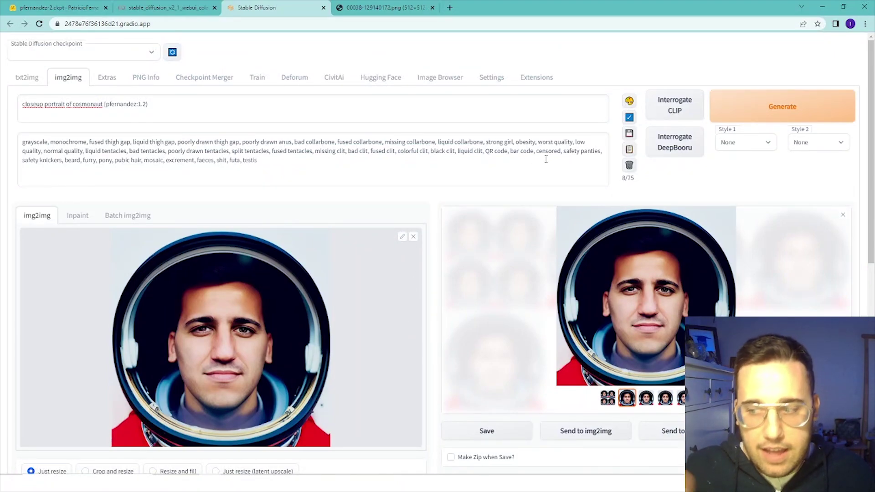
Enlarge the new astronaut portraits and step through each result in the lightbox.
left_click(460, 317)
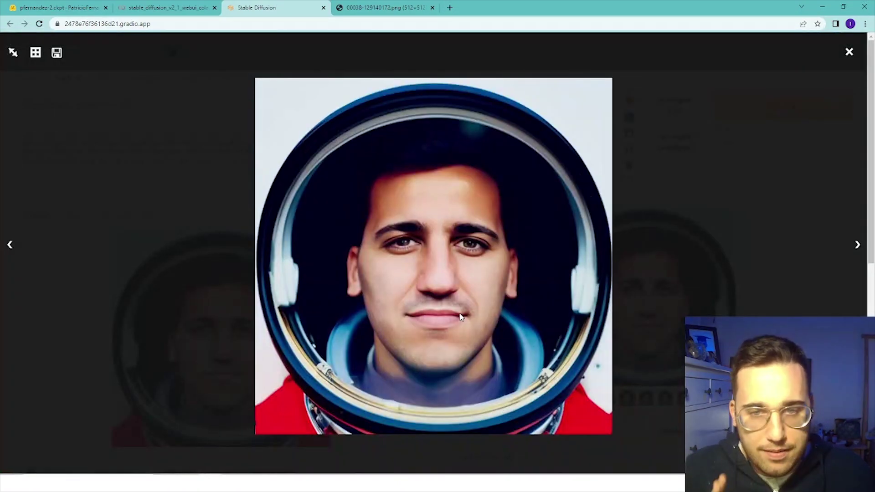
left_click(691, 272)
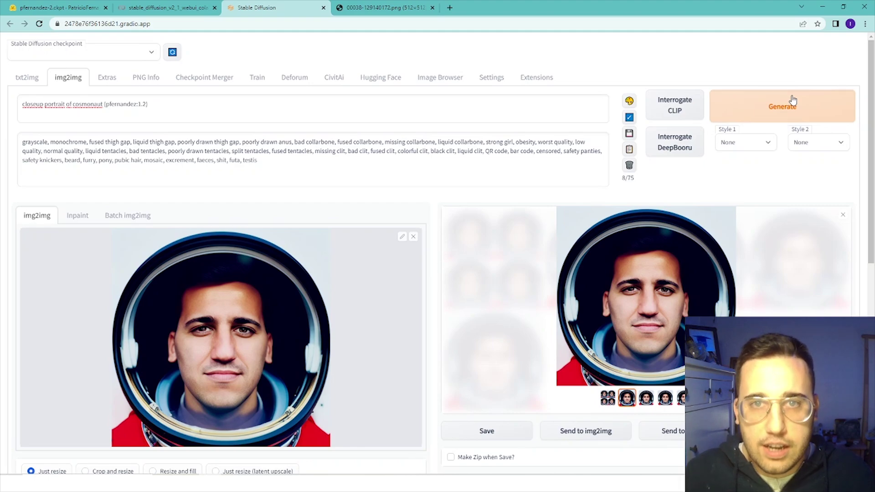
left_click(729, 279)
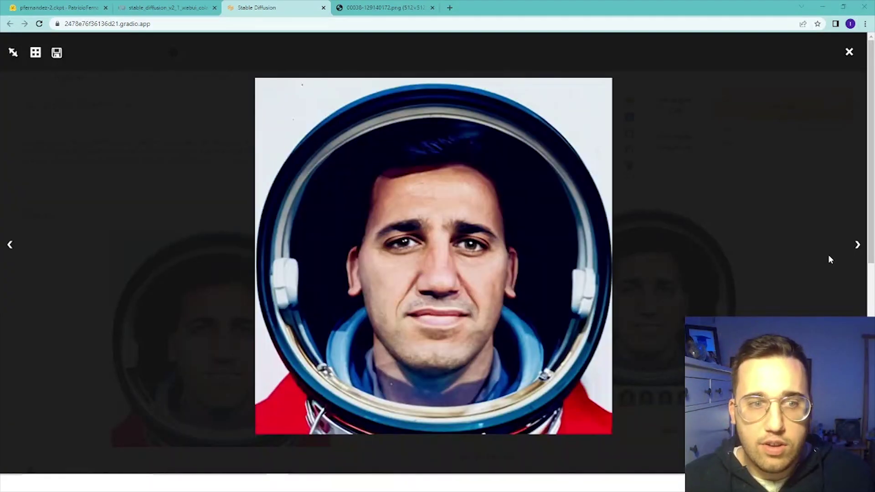
left_click(857, 246)
left_click(859, 248)
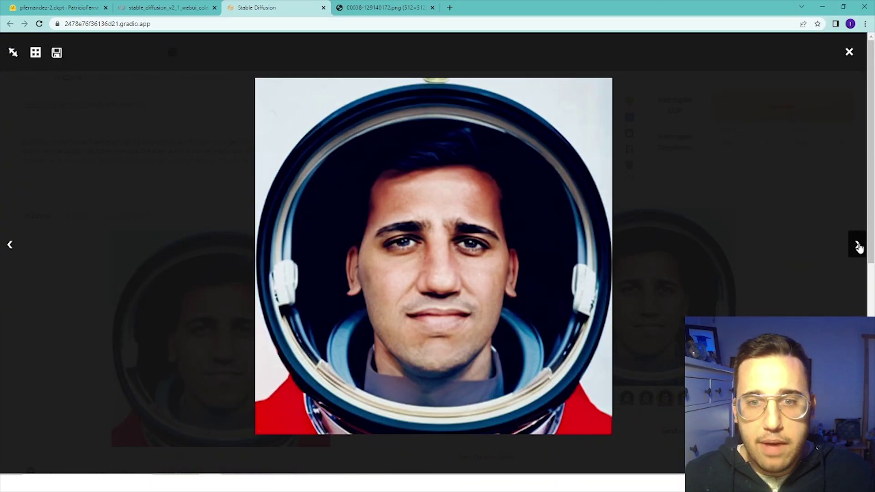
left_click(858, 248)
left_click(772, 239)
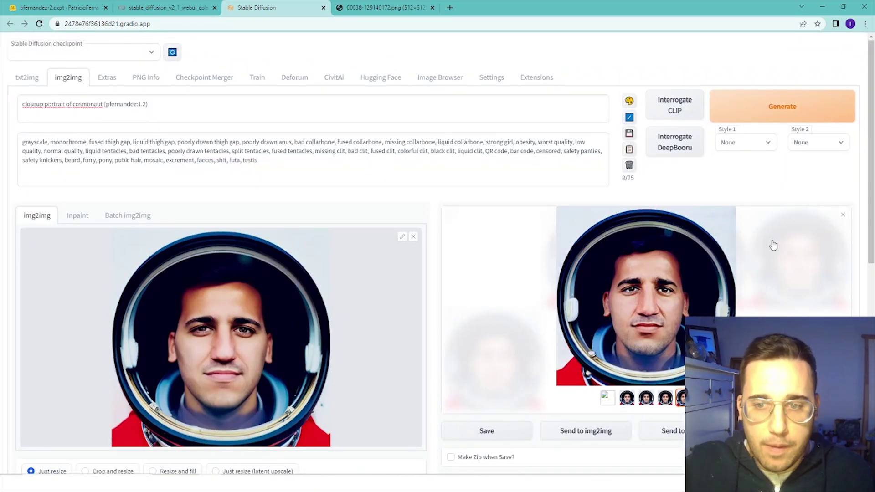
scroll(480, 221, "down", 2)
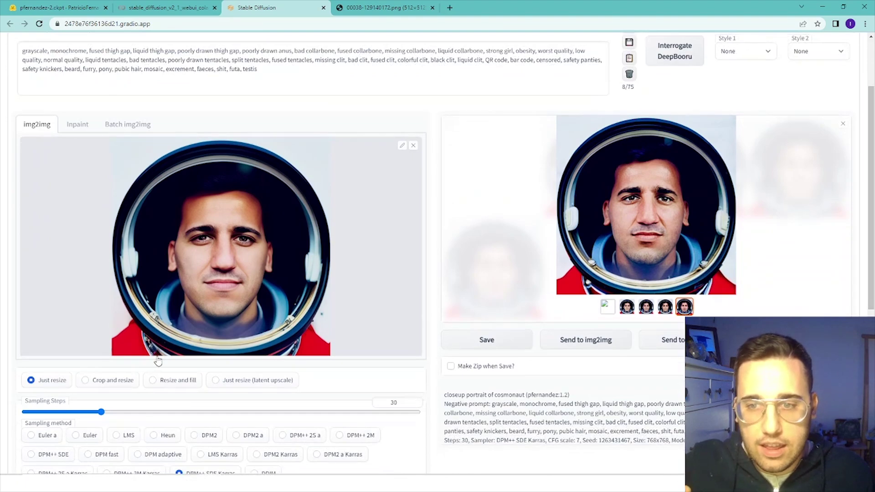
scroll(354, 254, "up", 1)
scroll(354, 254, "up", 1)
left_click_drag(172, 104, 22, 103)
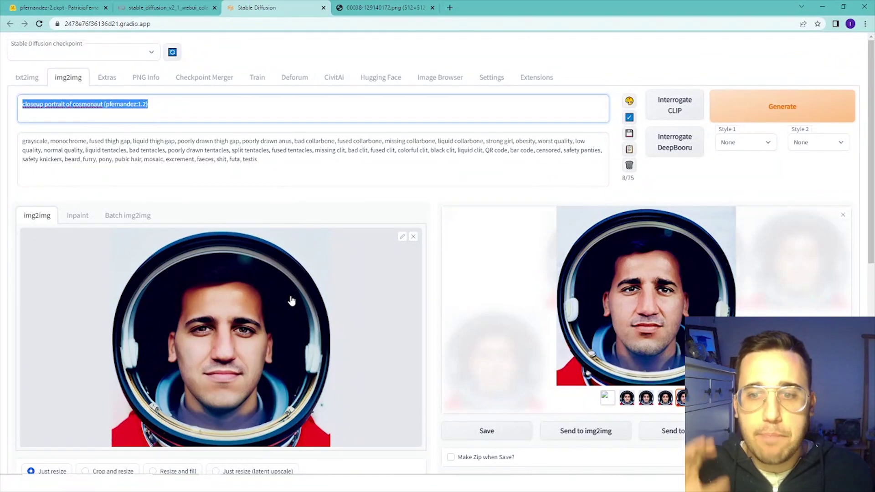
scroll(292, 300, "down", 1)
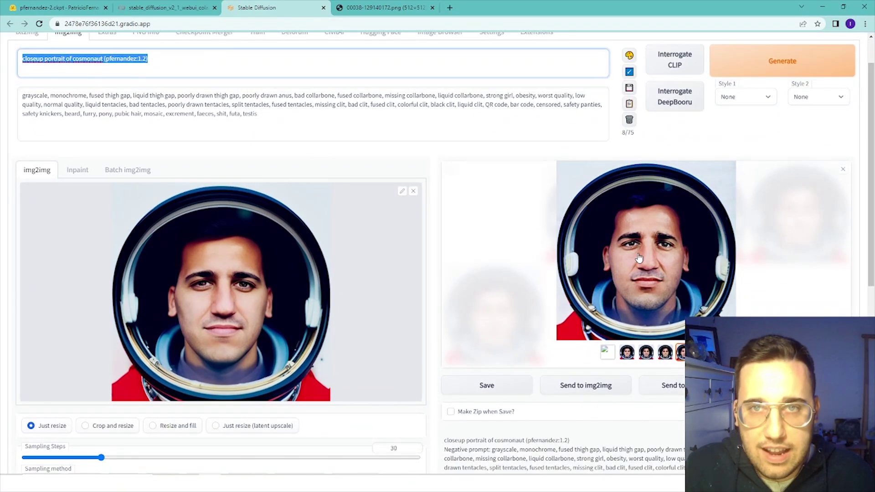
scroll(639, 258, "down", 2)
scroll(632, 253, "up", 2)
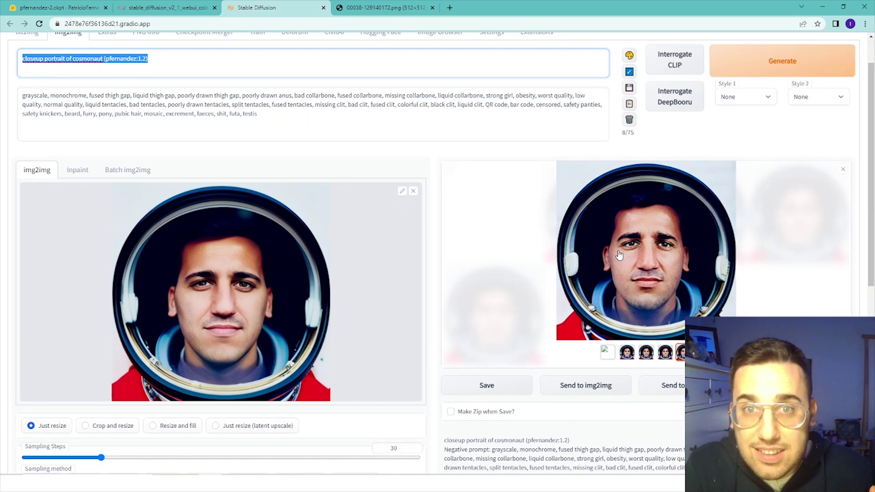
key("alt+Tab")
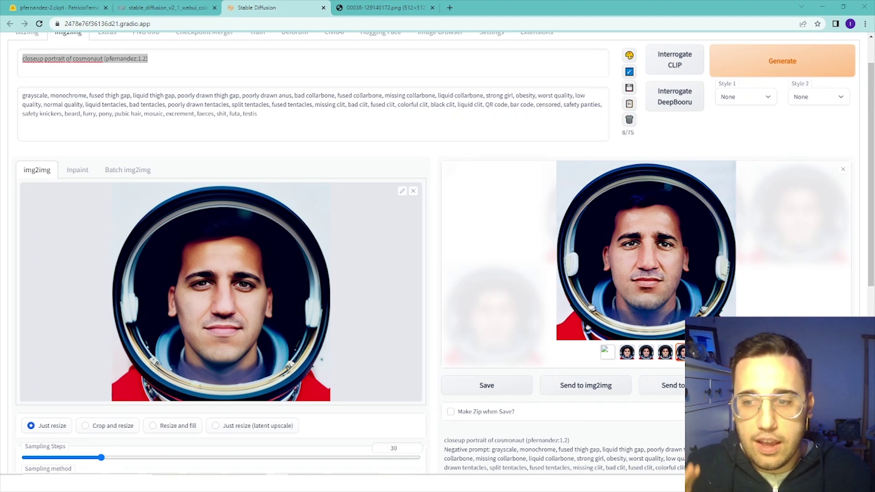
scroll(235, 132, "down", 1)
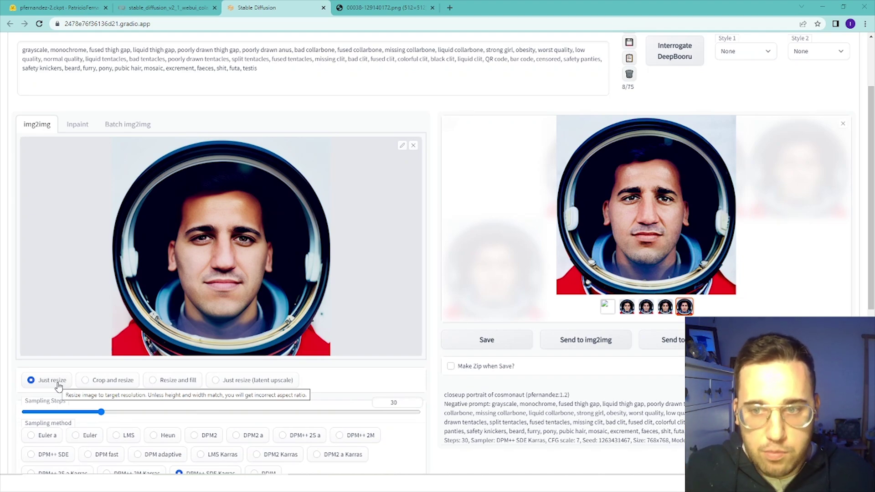
Lower the denoising strength to about 0.16.
scroll(133, 357, "down", 3)
scroll(195, 309, "down", 3)
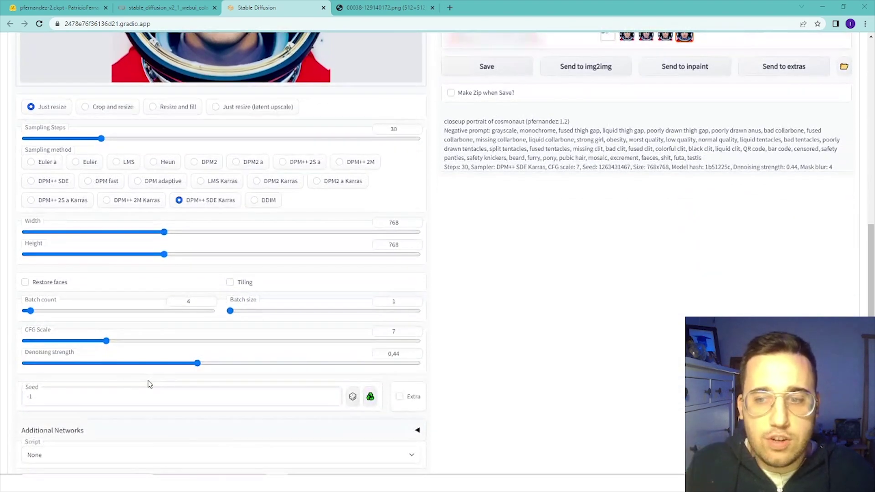
left_click(162, 363)
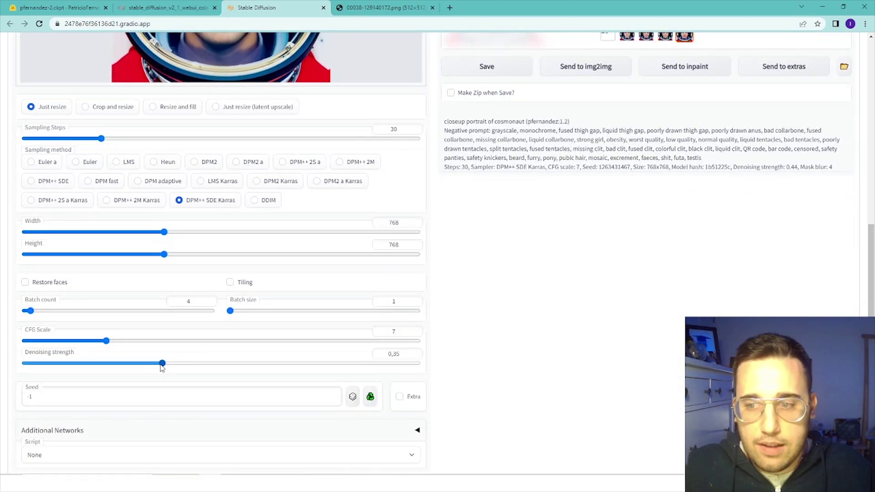
left_click_drag(162, 364, 92, 362)
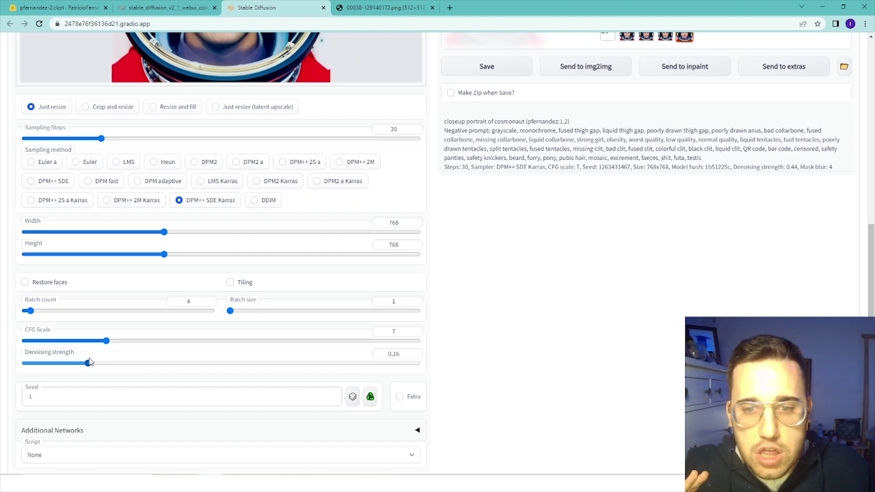
scroll(254, 336, "up", 3)
scroll(353, 377, "up", 1)
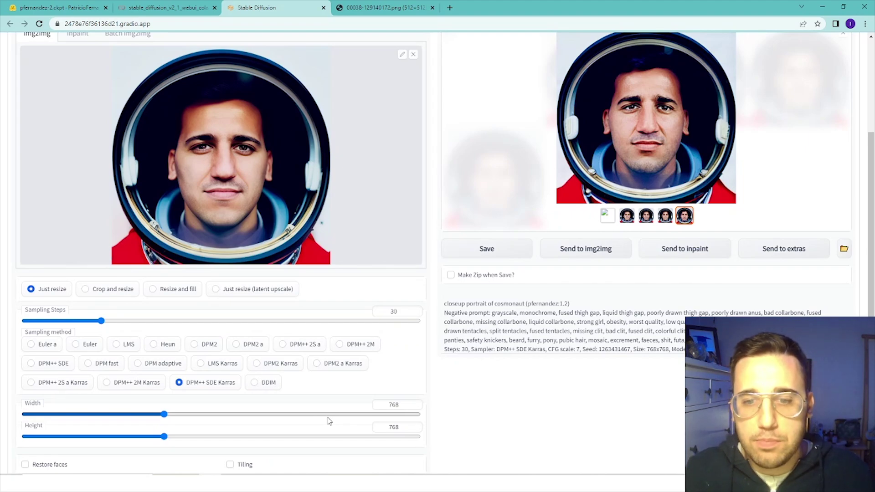
Enter 1024 as the img2img output width.
double_click(390, 404)
type("102")
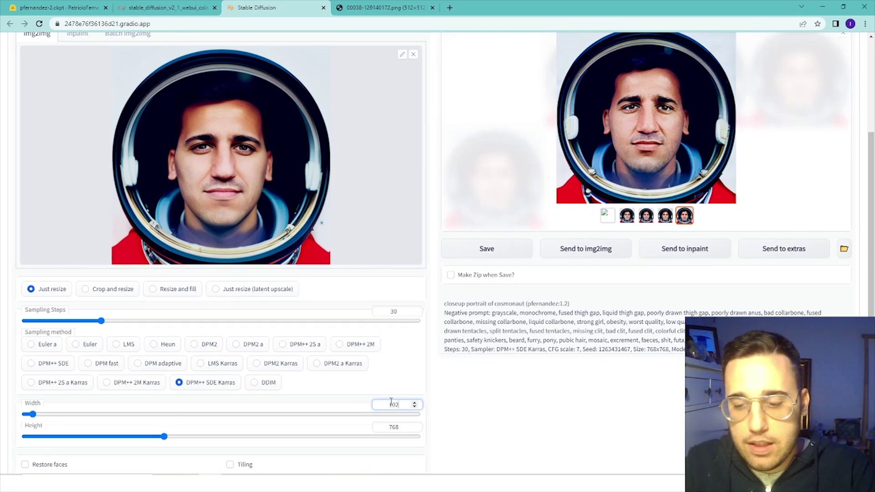
type("4")
key("Tab")
type("1024")
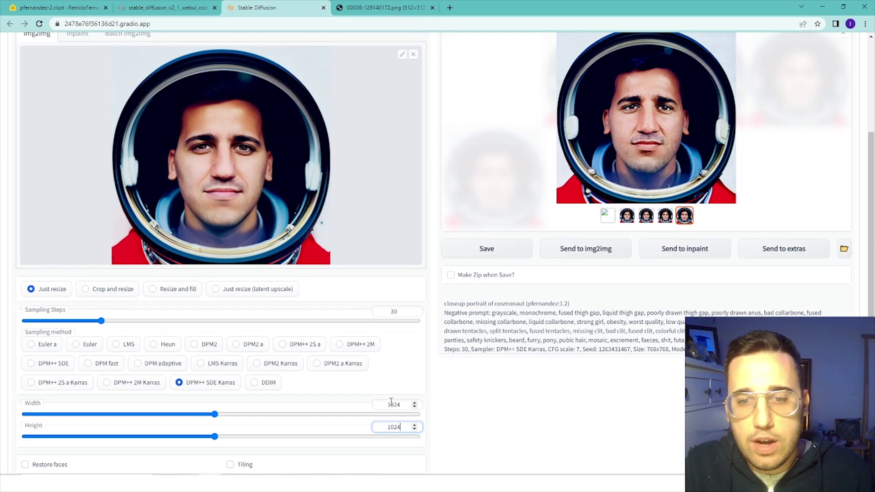
scroll(410, 382, "up", 4)
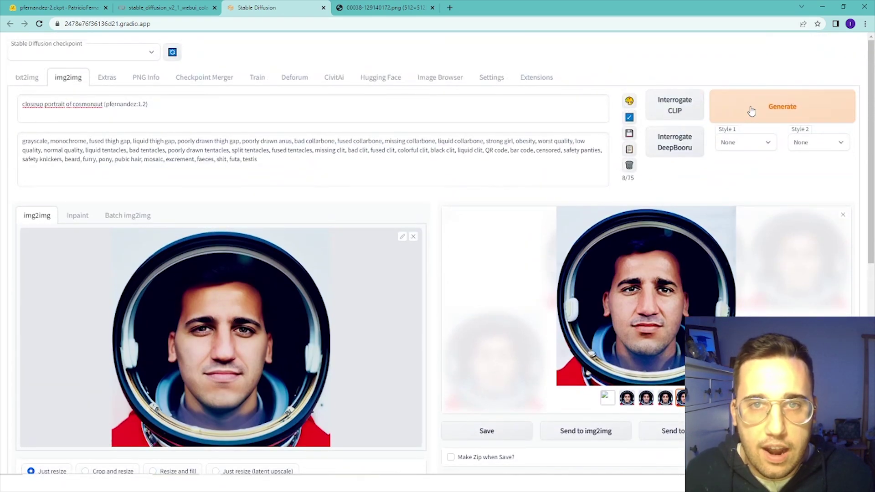
View the new 1024×1024 cosmonaut batch full screen, stepping through the portraits.
left_click(617, 319)
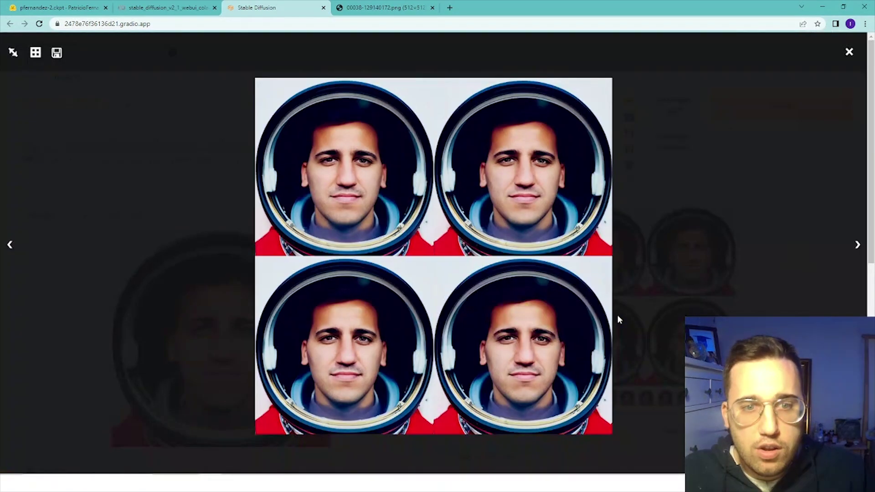
key("Right")
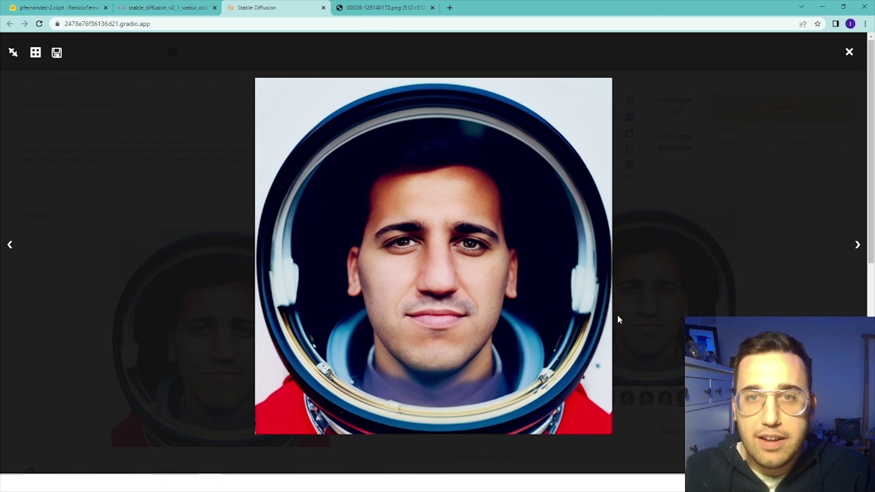
key("Right")
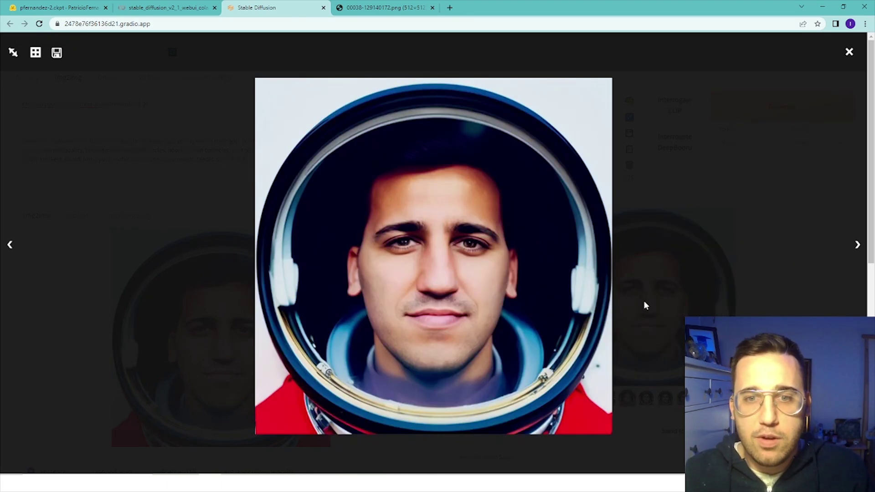
left_click(663, 292)
scroll(675, 298, "down", 1)
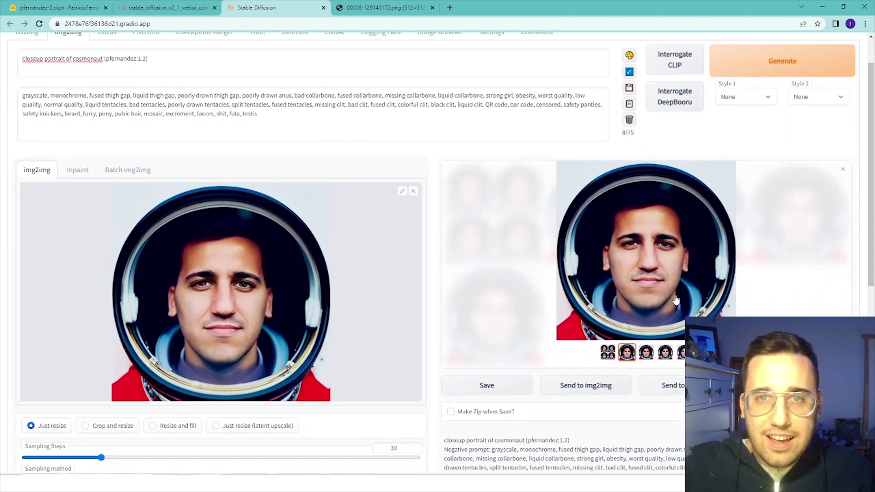
scroll(675, 298, "down", 2)
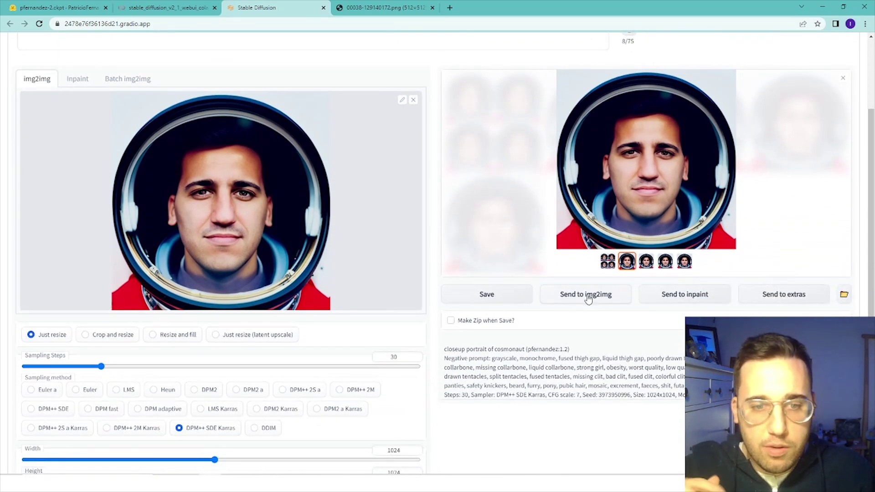
scroll(336, 211, "down", 2)
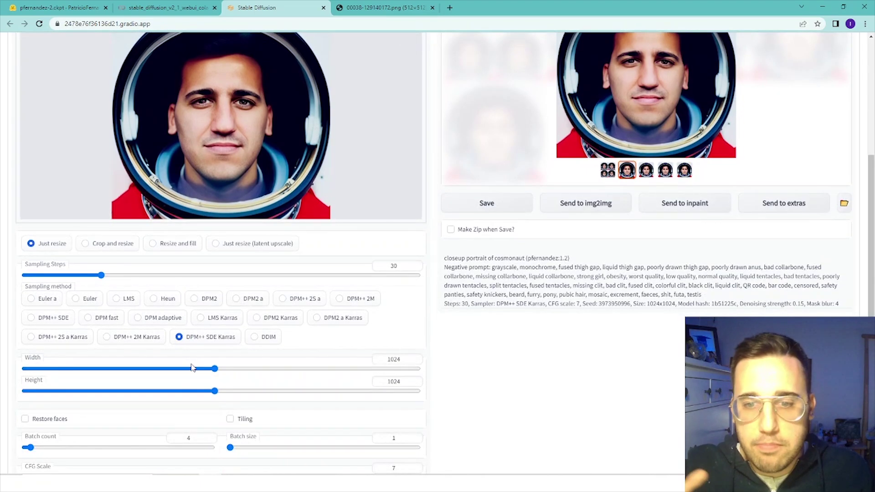
scroll(488, 389, "up", 4)
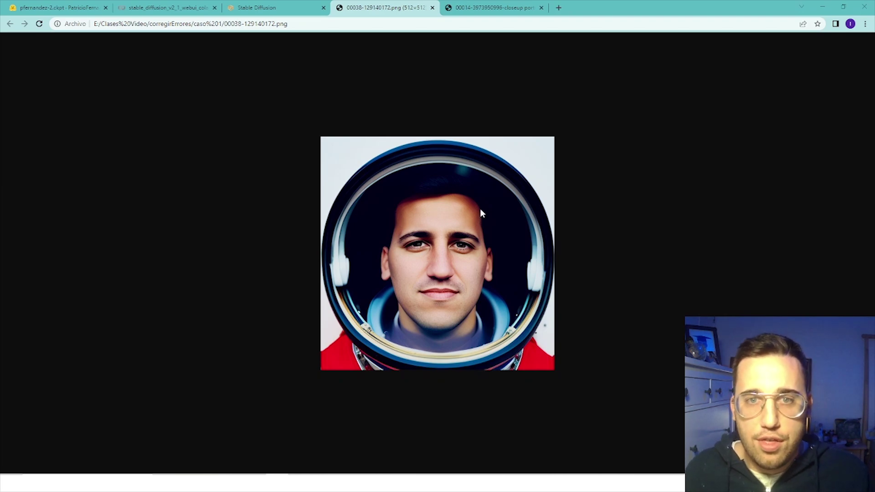
Flip between the original 00038 and upscaled 00014 portrait tabs to compare them.
left_click(498, 9)
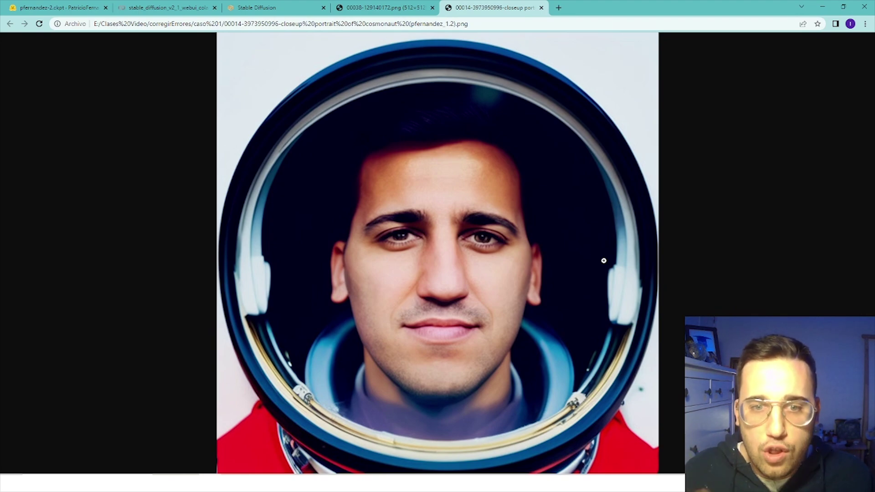
left_click(411, 7)
left_click(520, 7)
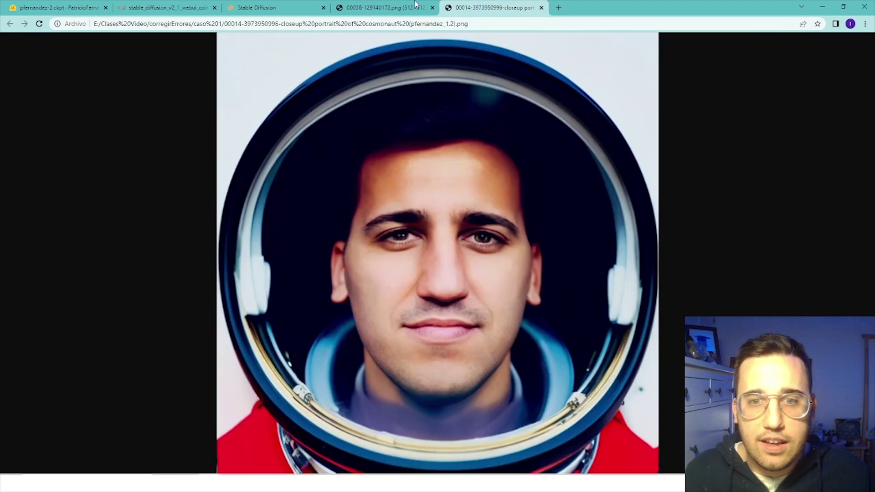
left_click(370, 4)
left_click(497, 5)
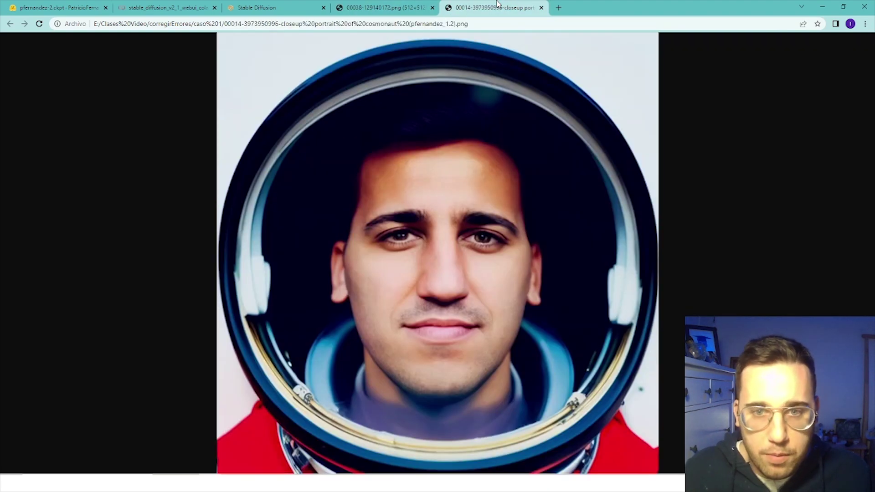
left_click(385, 7)
left_click(502, 8)
key("ctrl+shift+Tab")
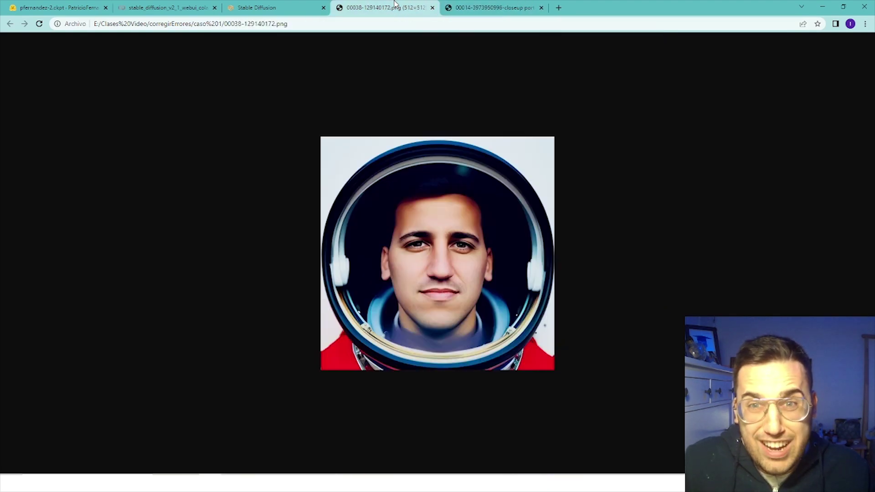
left_click(493, 6)
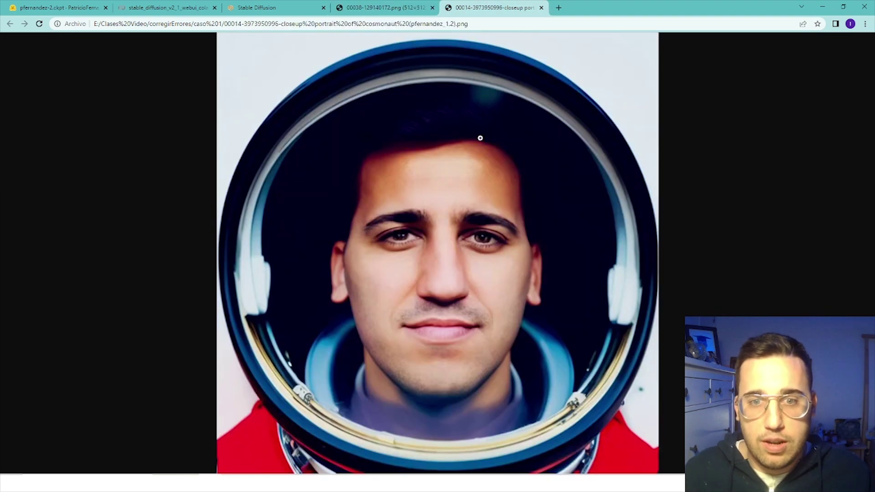
Zoom in on the face, then reset magnification to show the whole portrait.
scroll(459, 327, "up", 2, "ctrl")
scroll(459, 328, "up", 4, "ctrl")
scroll(459, 327, "down", 3)
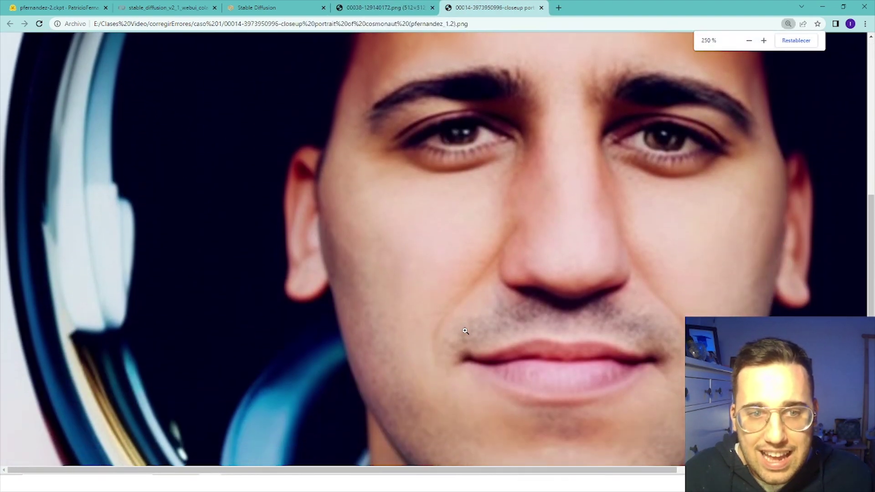
key("ctrl+0")
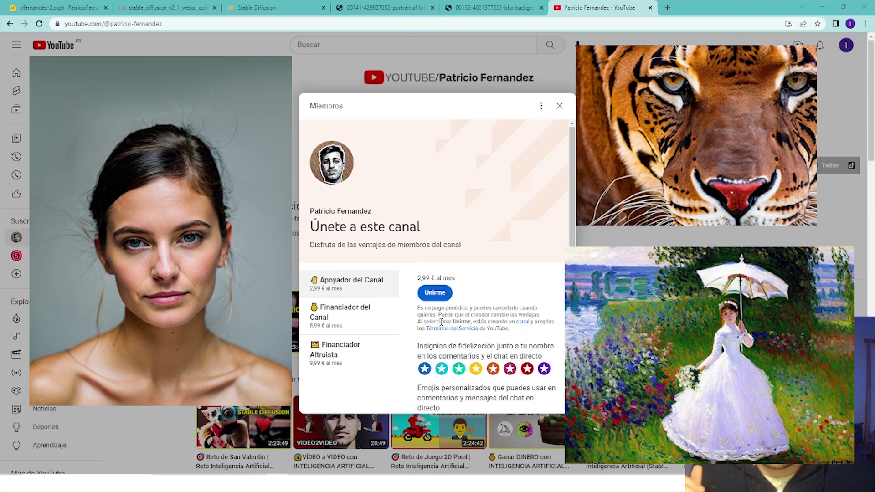
Select the 2,99 € monthly price text in the membership dialog, then deselect it.
scroll(441, 322, "down", 1)
scroll(435, 315, "up", 1)
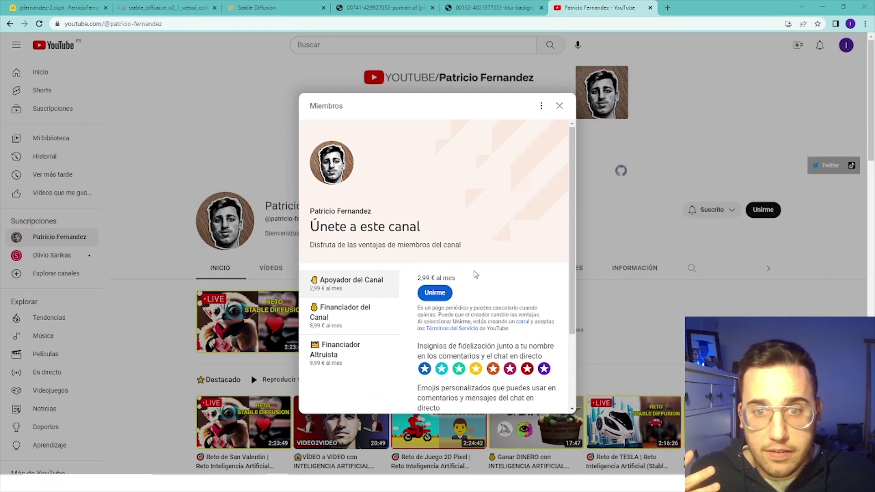
left_click_drag(468, 281, 414, 280)
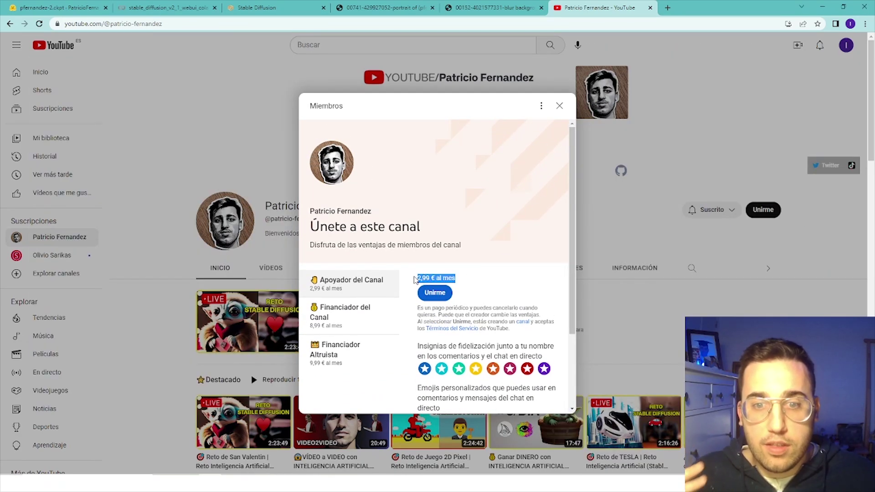
left_click(415, 279)
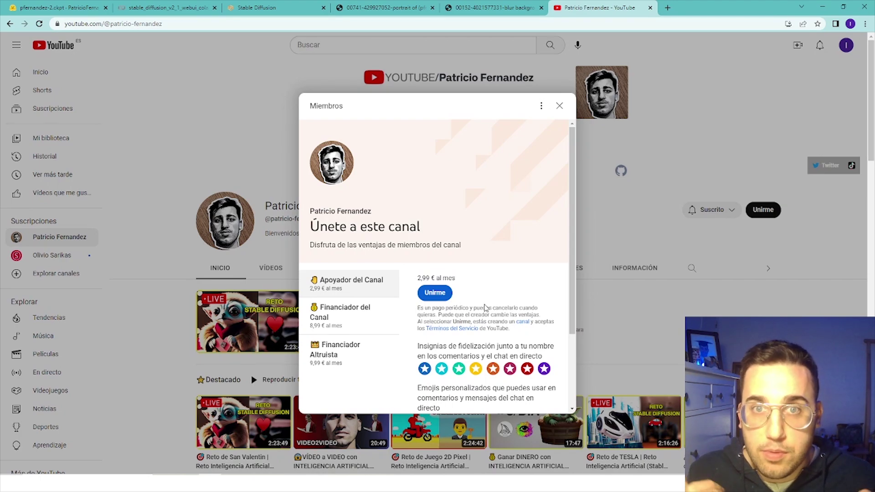
View the 8,99 € Financiador del Canal and 9,99 € Financiador Altruista tier benefits.
scroll(485, 308, "down", 1)
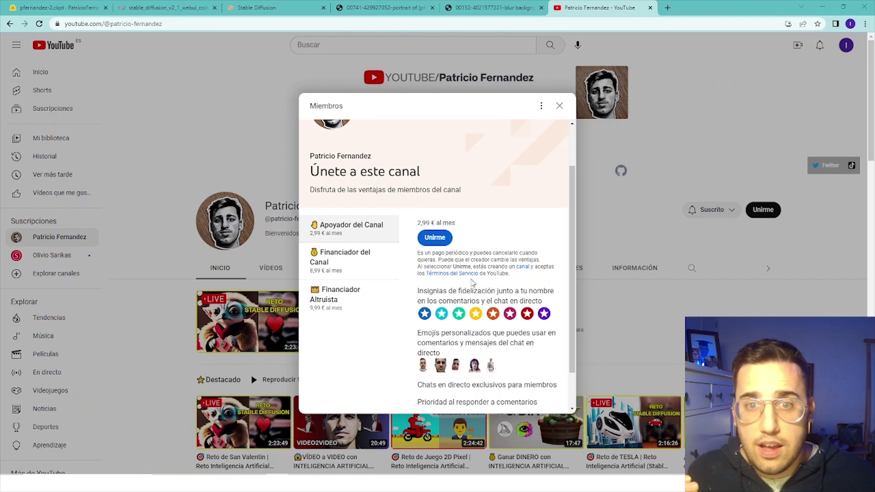
scroll(472, 283, "down", 1)
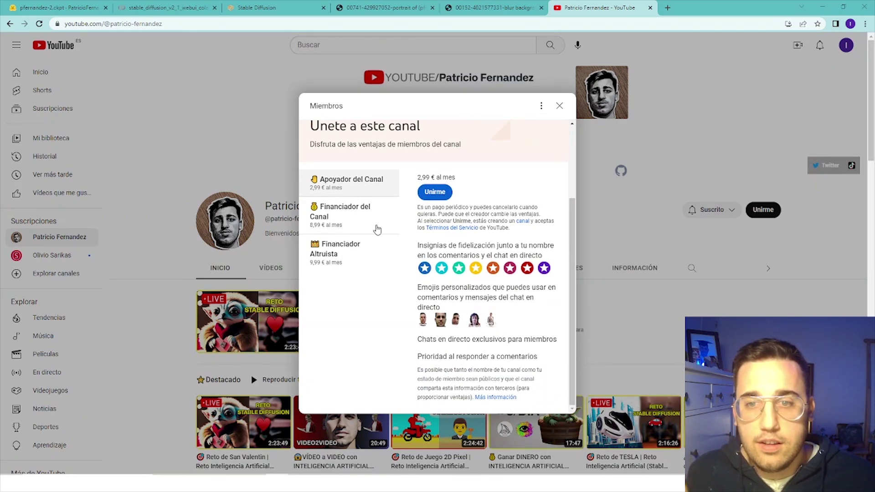
left_click(341, 224)
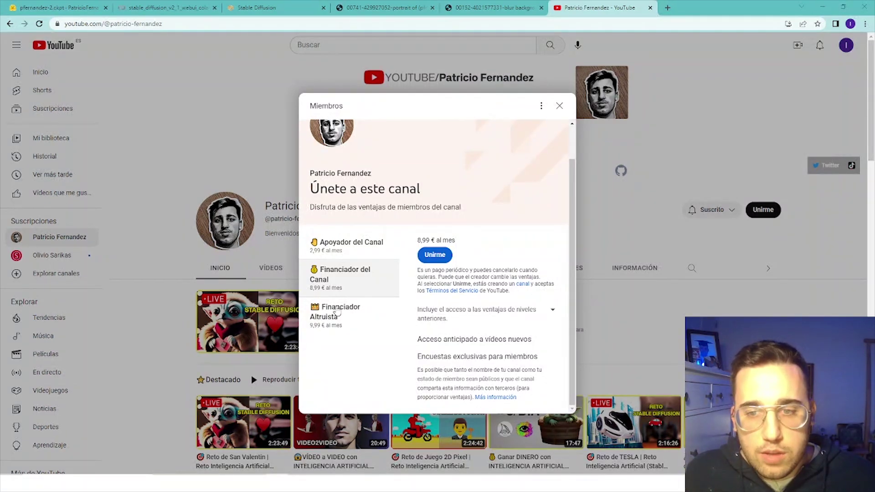
left_click(349, 311)
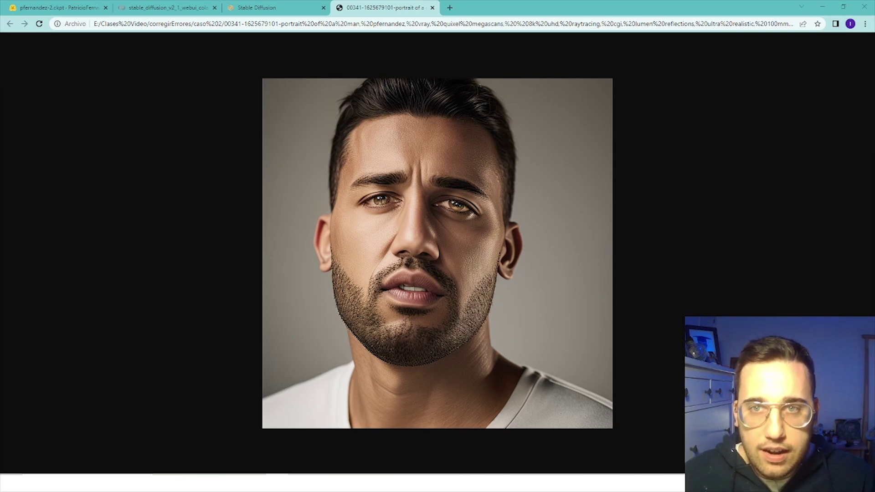
Replace the PNG Info image with the bearded-man portrait from File Explorer and send it to img2img.
left_click(275, 9)
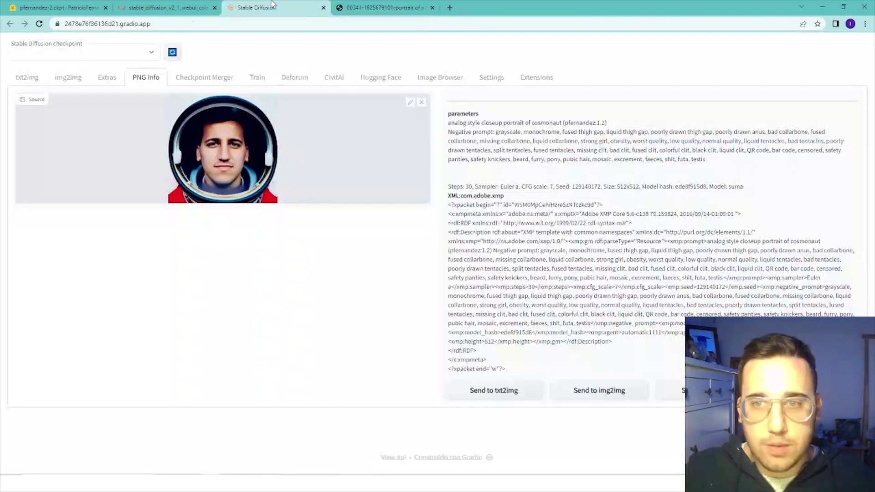
left_click(421, 102)
left_click(189, 472)
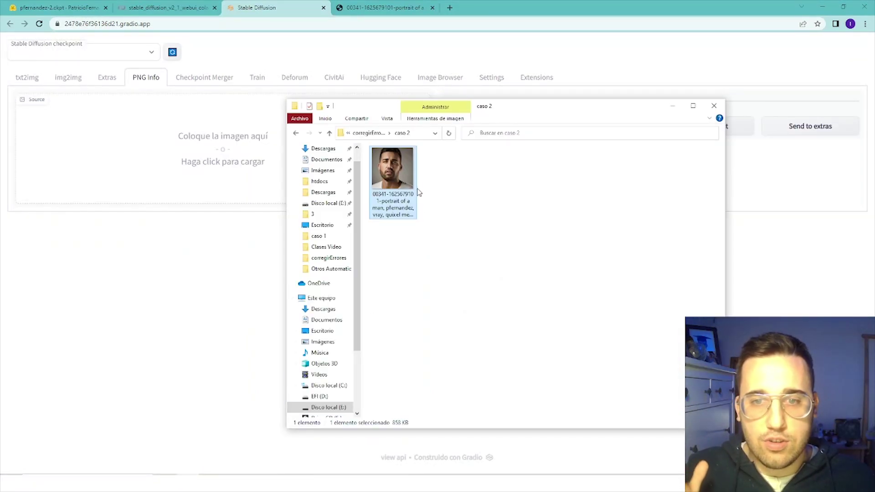
left_click_drag(416, 190, 216, 157)
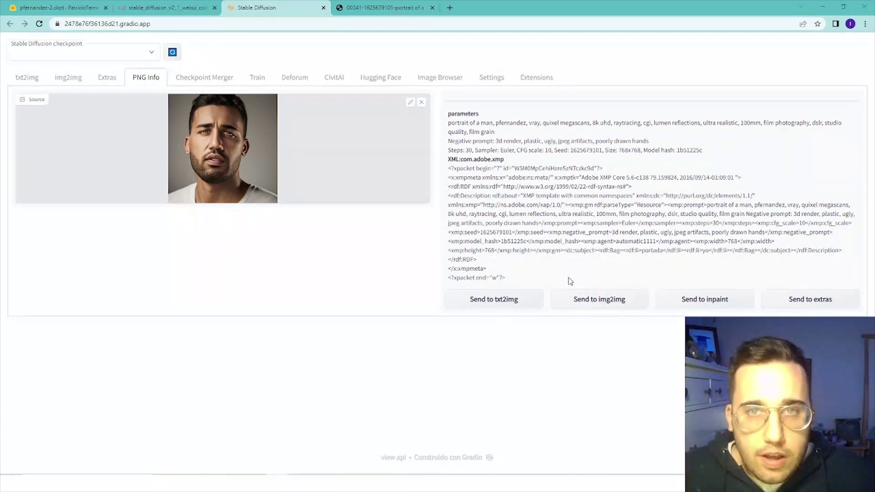
left_click(587, 304)
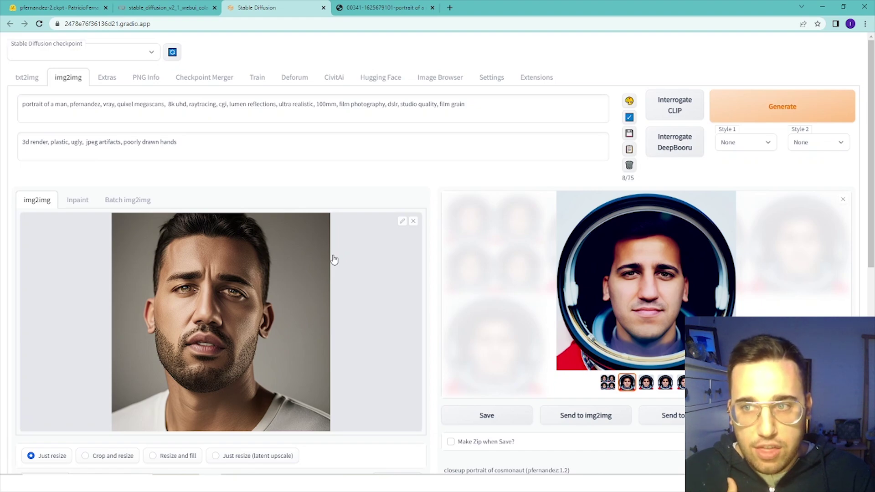
Insert 'white' before 'man' in the positive prompt.
left_click(72, 105)
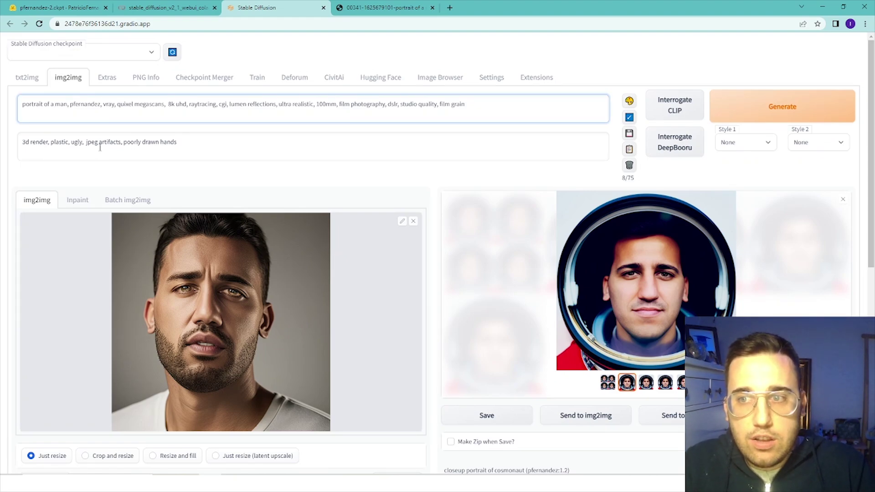
type("w")
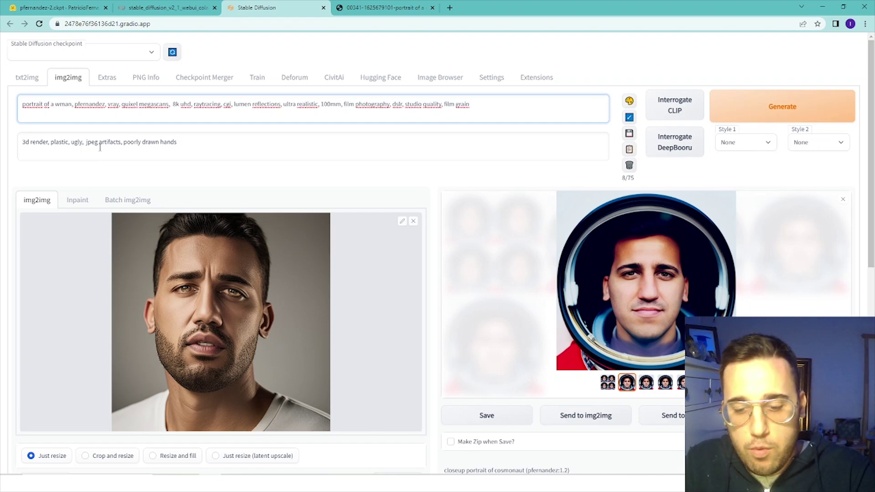
type("hite")
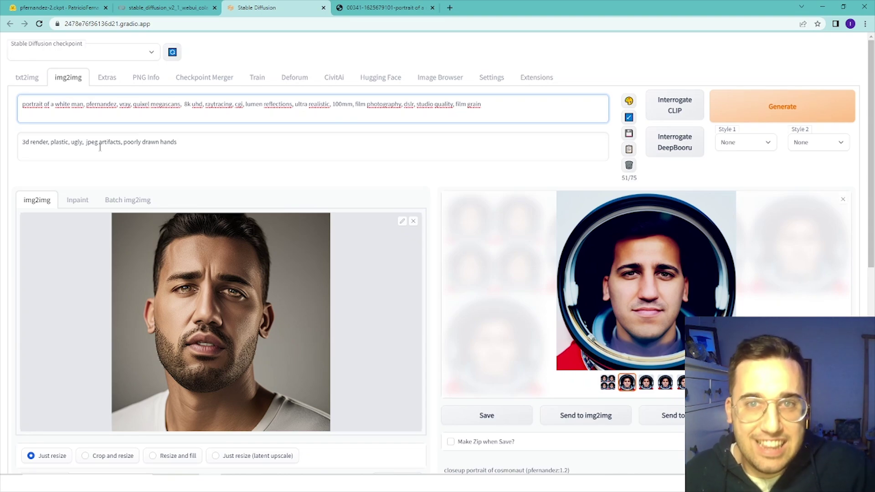
key("alt+Tab")
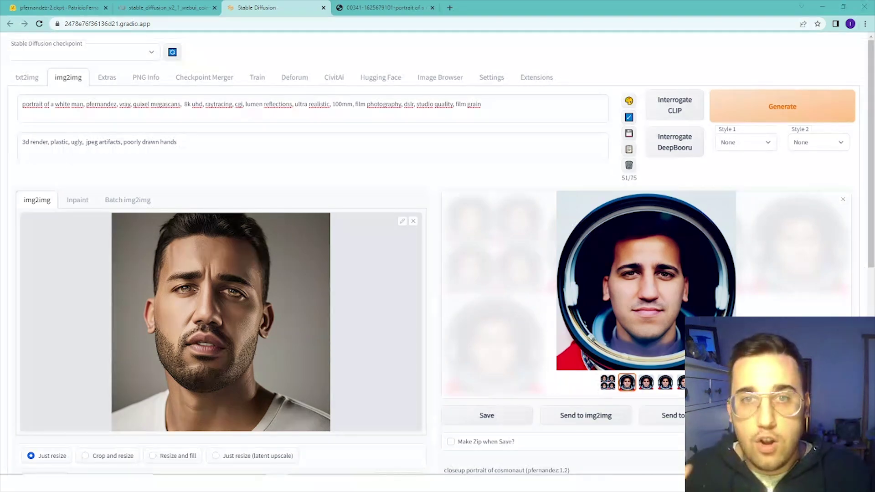
scroll(223, 168, "down", 4)
Keep batch count at 4, set the seed to -1, and raise denoising strength to about 0.52.
scroll(443, 341, "down", 4)
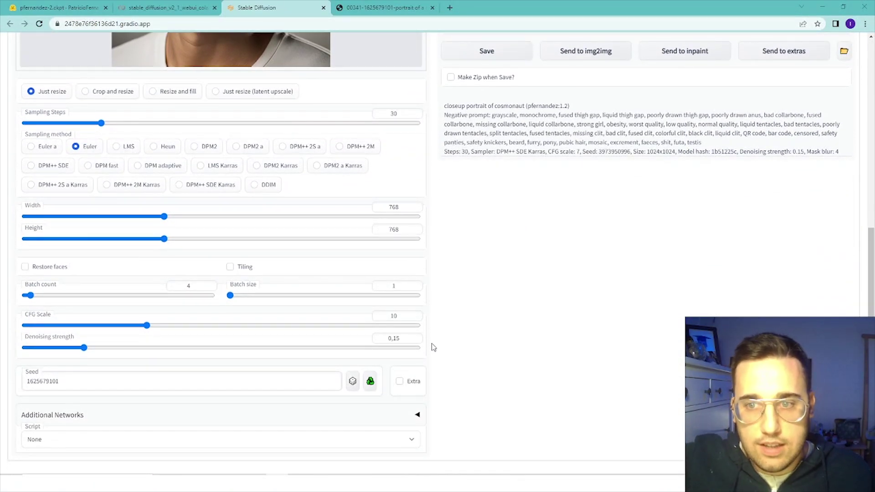
scroll(433, 348, "up", 1)
double_click(188, 332)
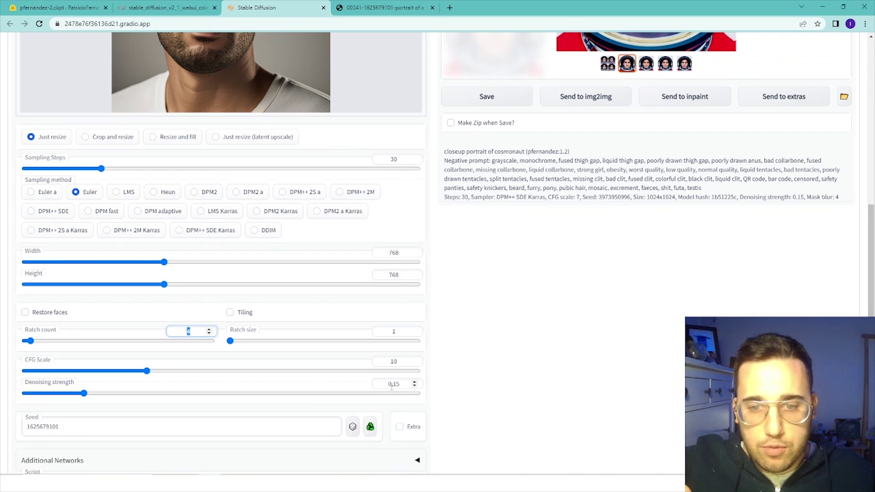
left_click(353, 430)
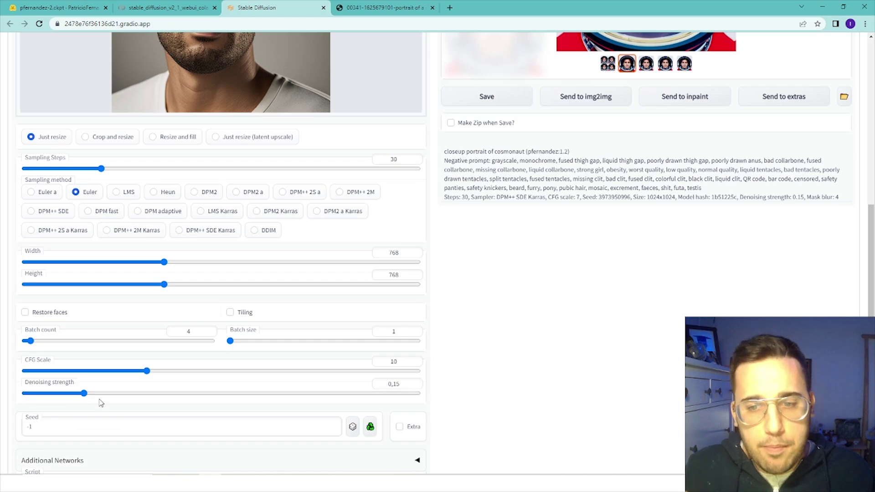
left_click(127, 393)
left_click_drag(156, 393, 186, 394)
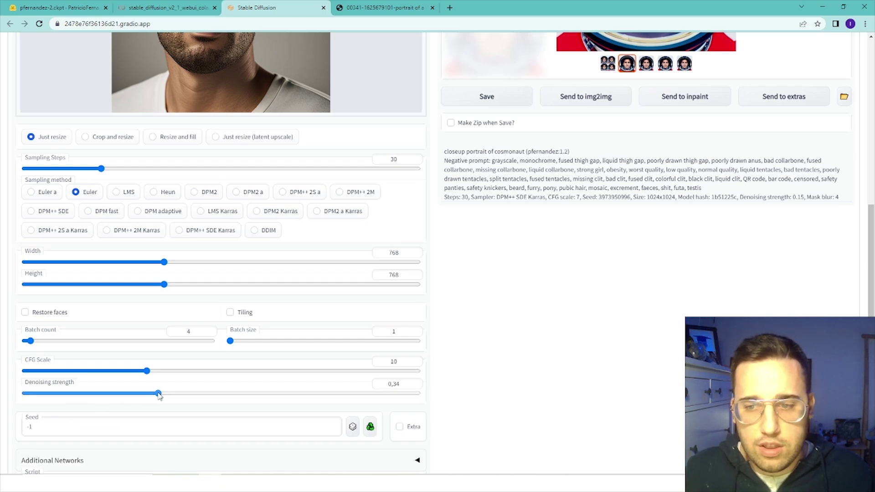
left_click(235, 393)
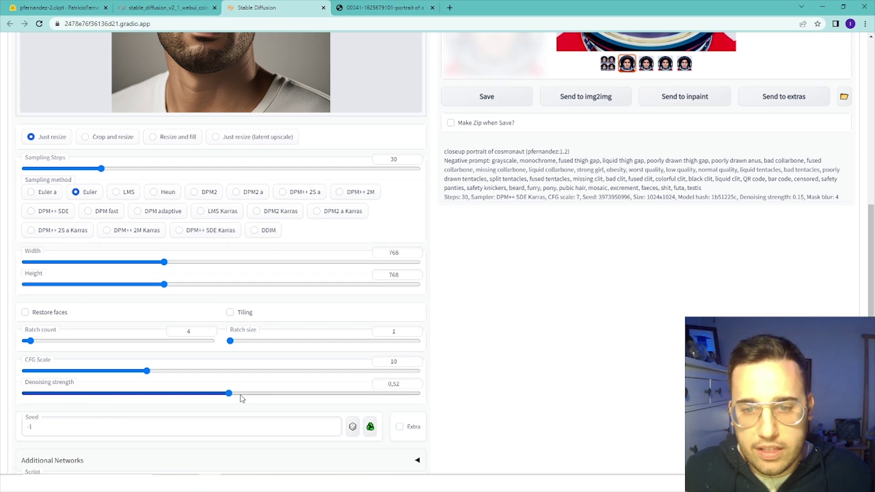
scroll(245, 392, "up", 7)
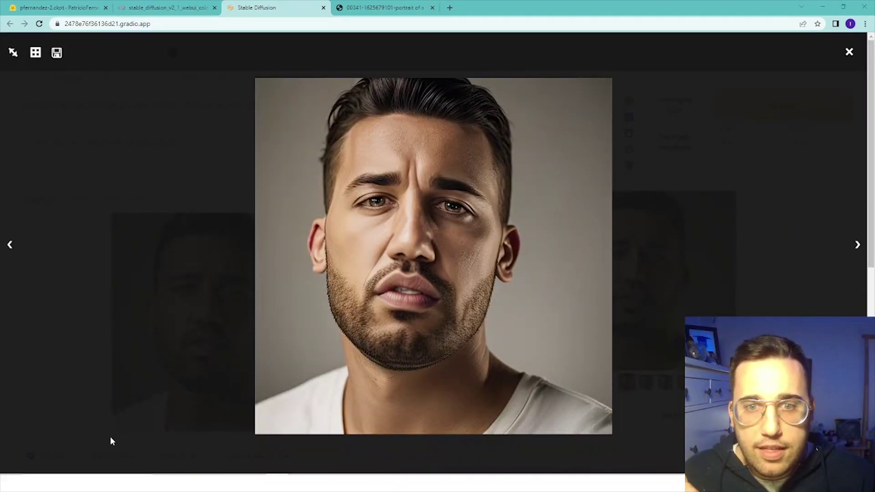
Enlarge the new bearded-man variations and cycle through each portrait and the combined grid.
left_click(547, 284)
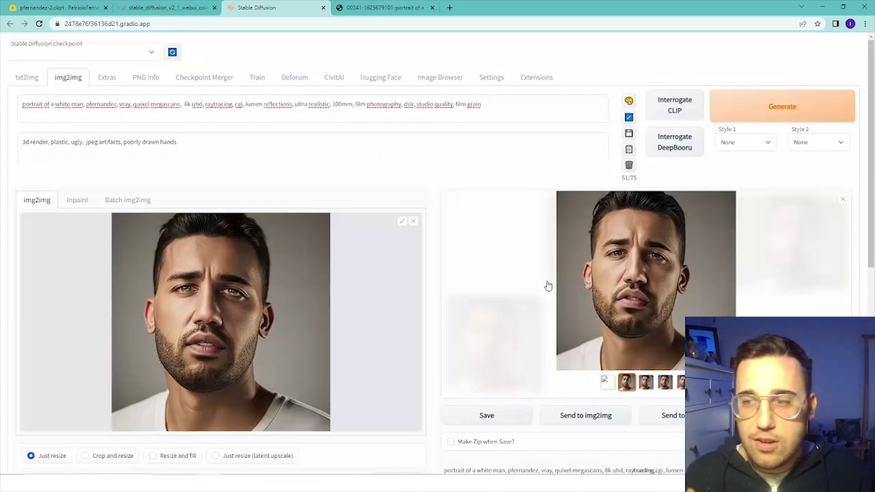
left_click(621, 288)
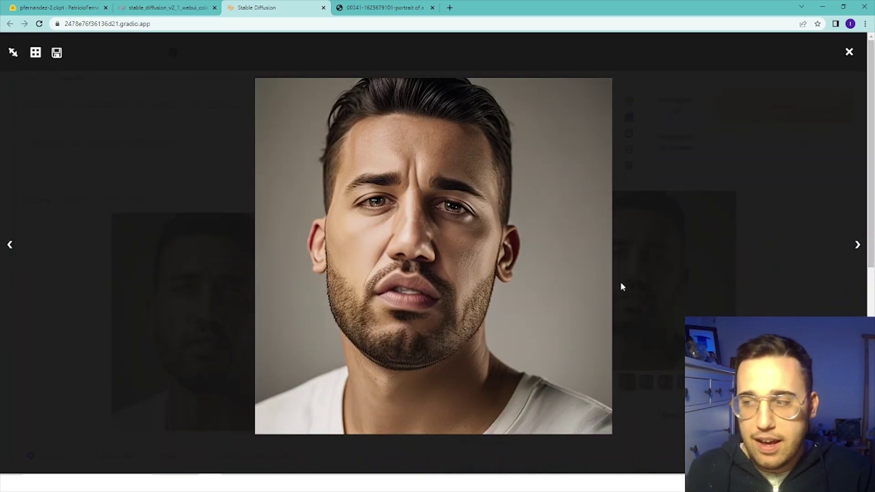
key("Right")
key("Right")
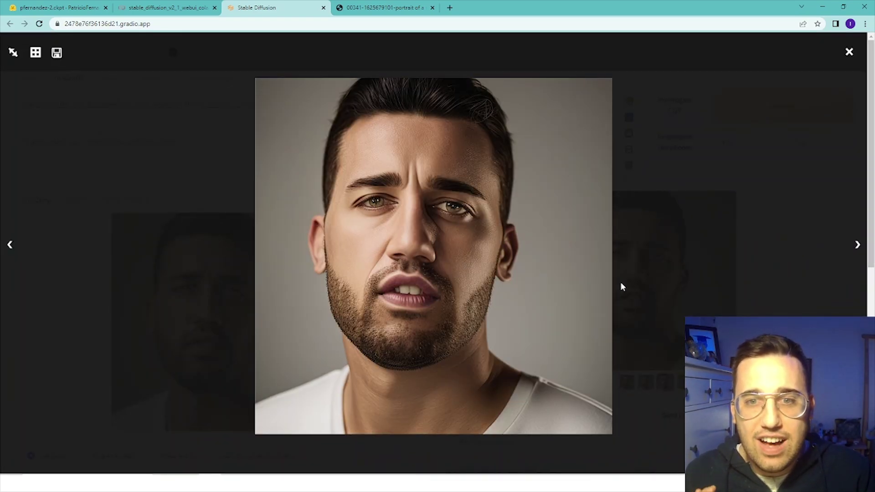
key("Right")
key("Right")
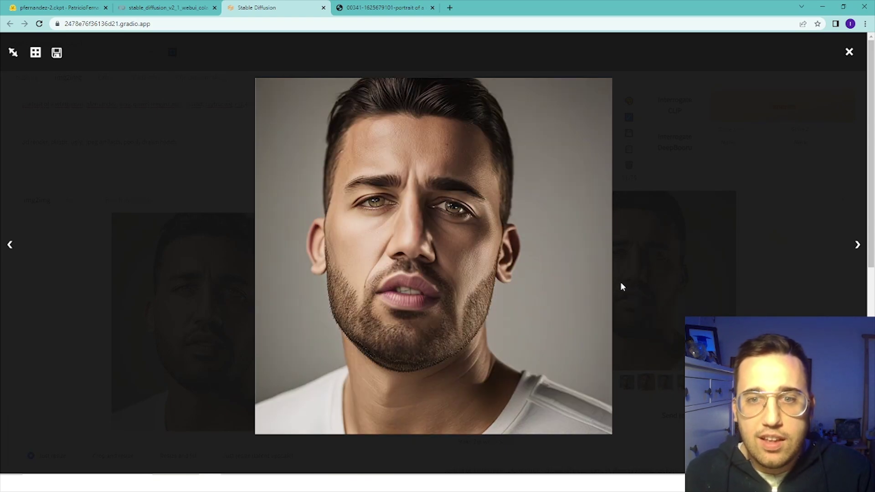
key("Right")
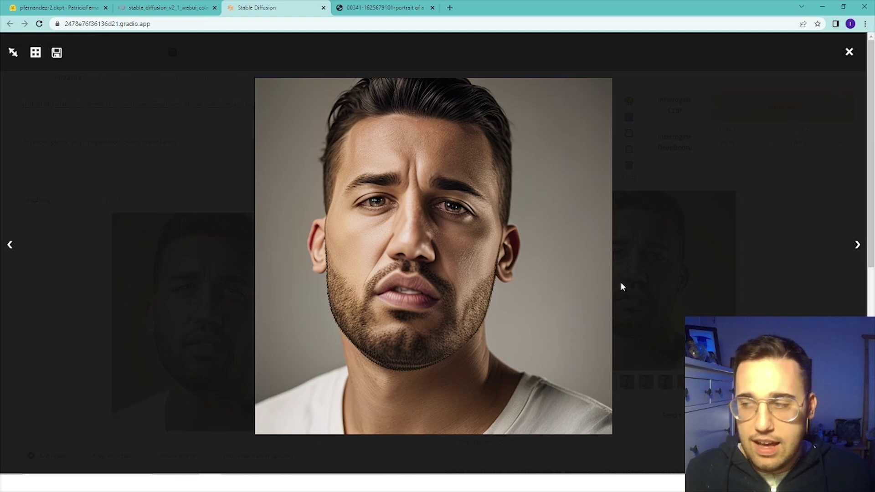
key("Right")
key("Right")
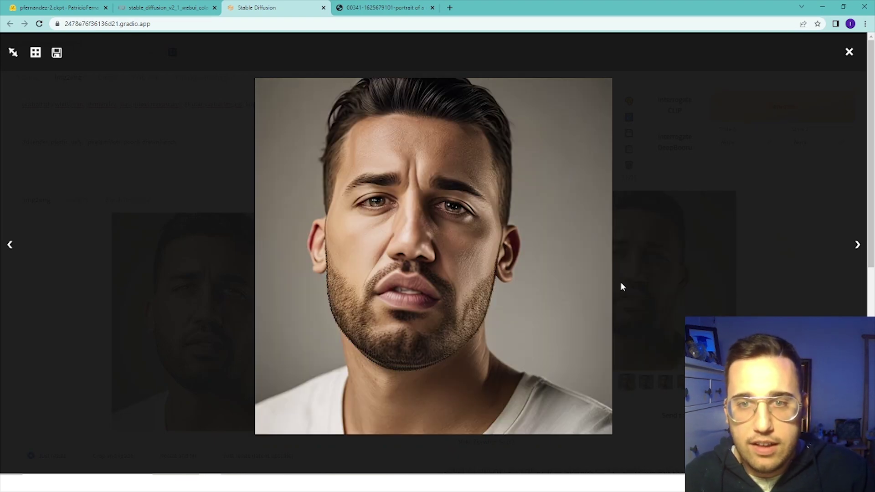
Raise the denoising strength to 0.8.
left_click(676, 250)
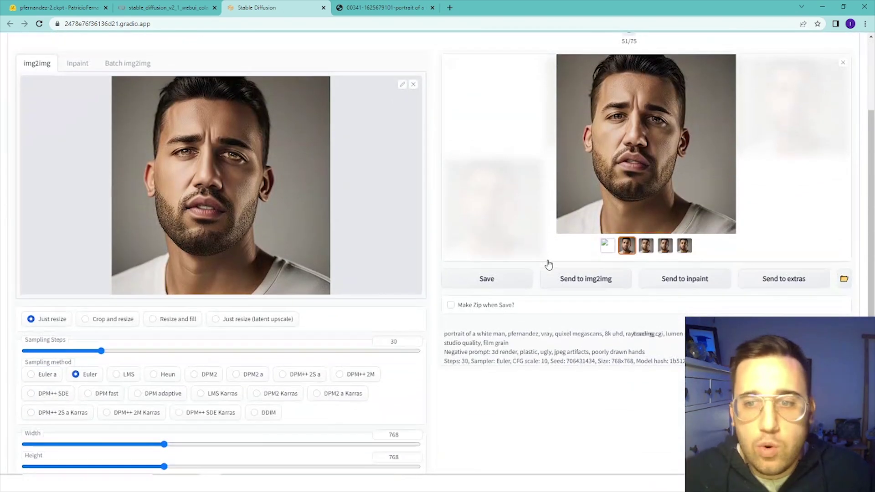
scroll(456, 296, "down", 4)
scroll(435, 323, "up", 2)
scroll(436, 323, "up", 4)
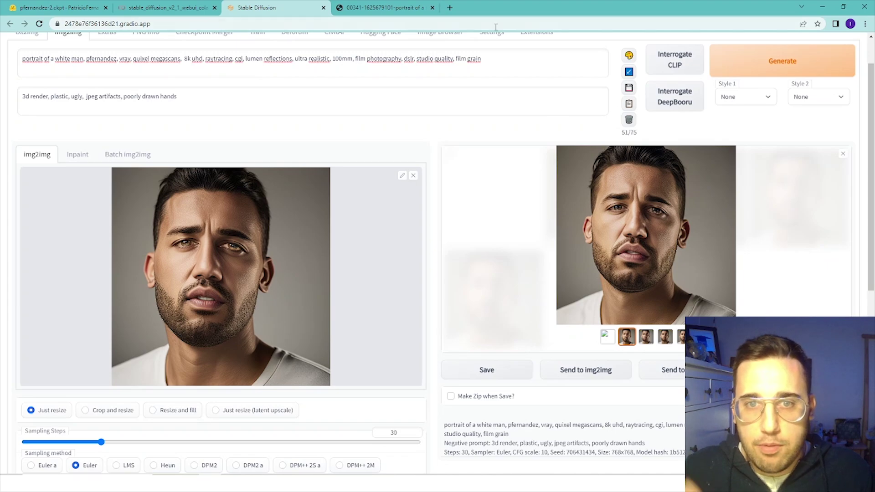
scroll(474, 100, "down", 4)
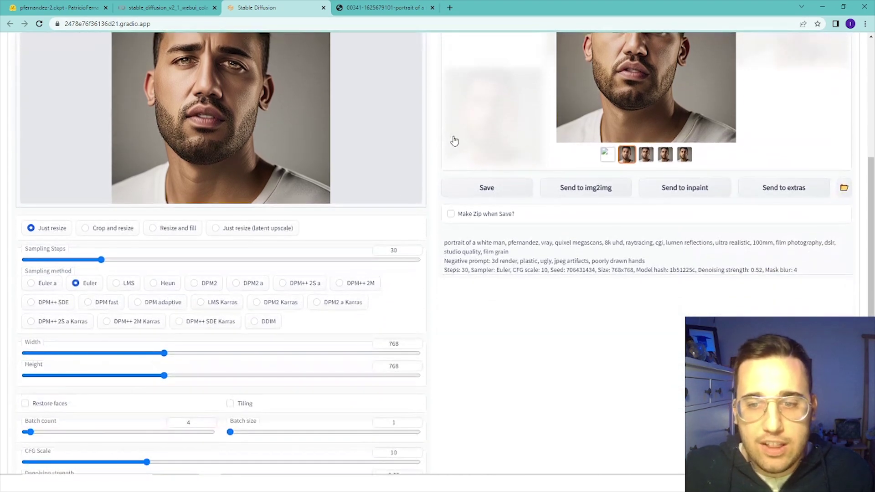
scroll(360, 269, "down", 2)
left_click_drag(288, 387, 357, 393)
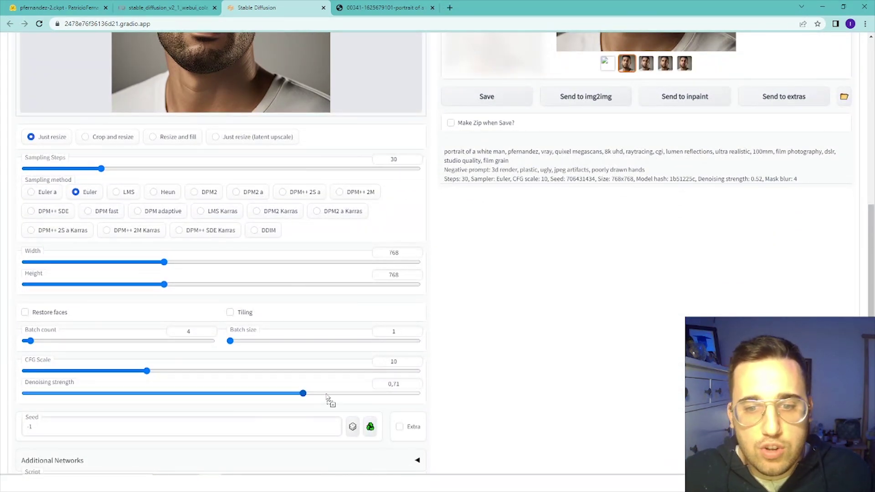
scroll(504, 338, "up", 4)
scroll(503, 338, "up", 3)
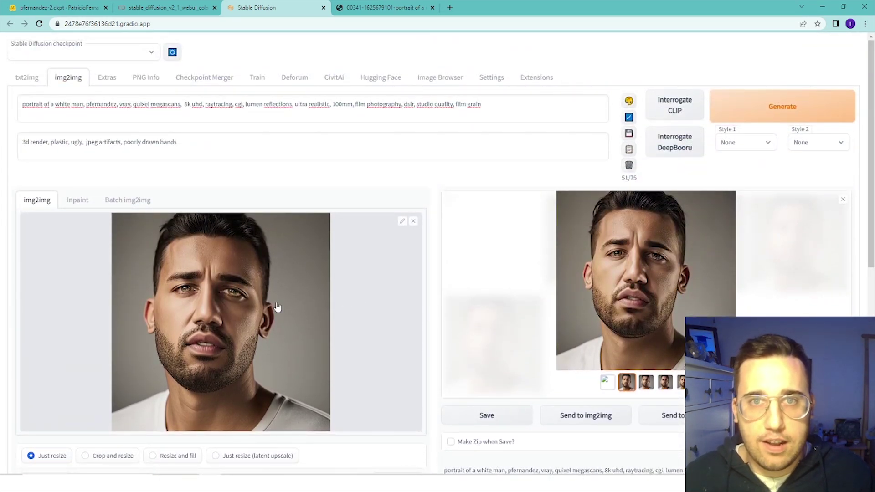
Enlarge the new results and step from the grid through each generated portrait.
left_click(588, 278)
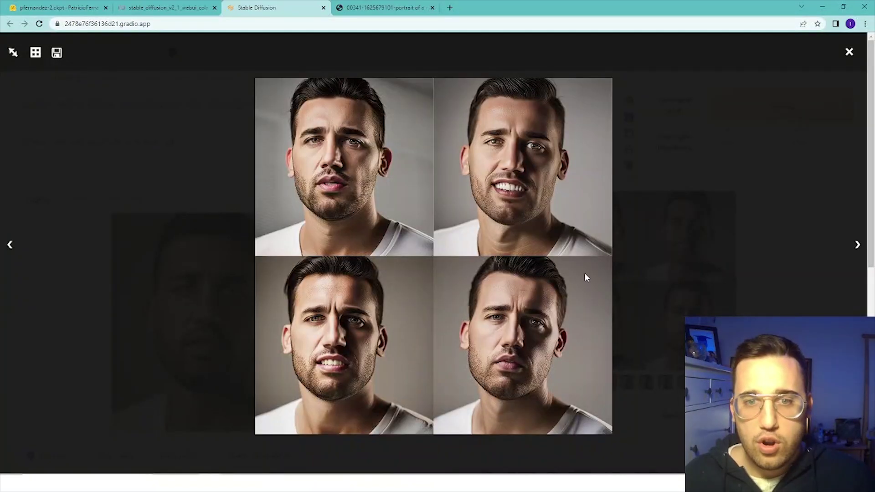
key("Right")
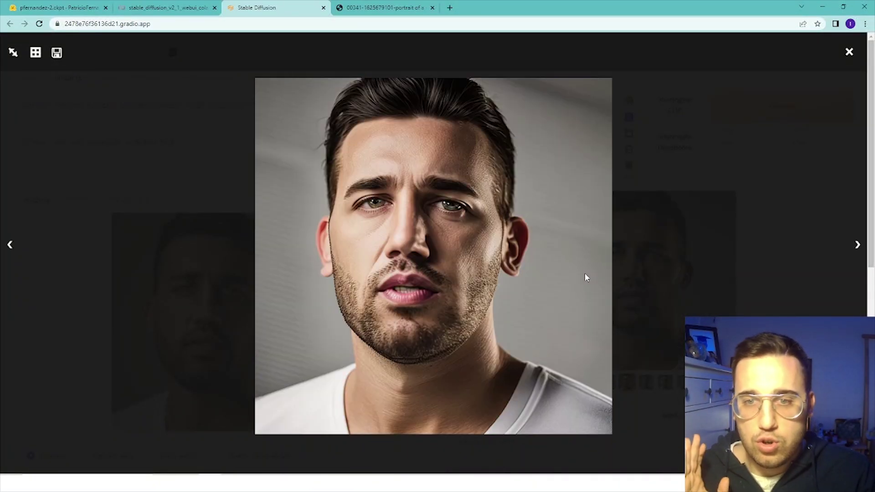
key("Right")
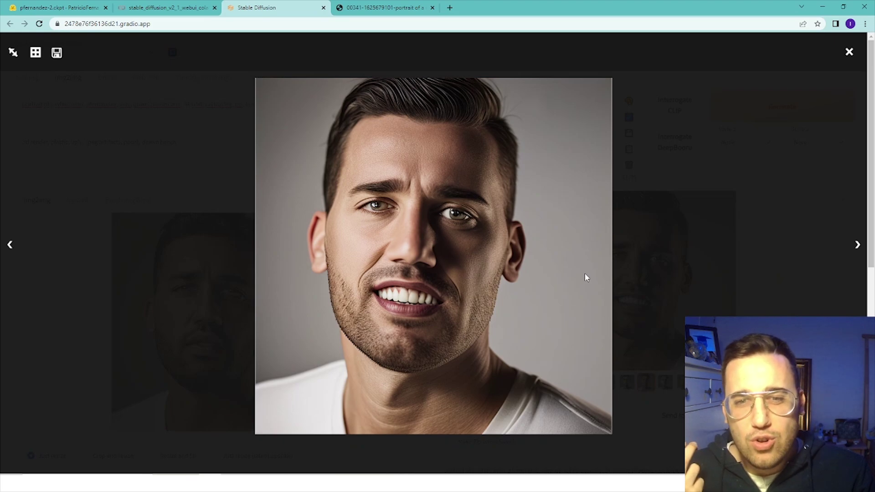
key("Right")
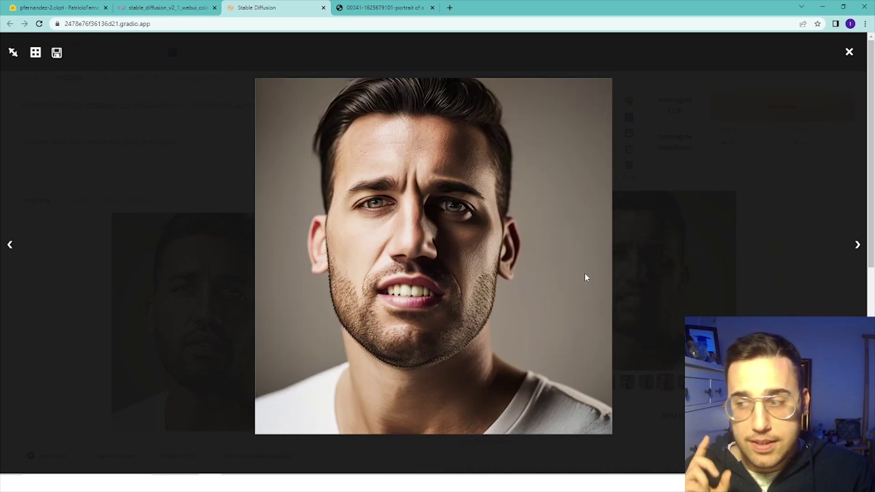
key("Right")
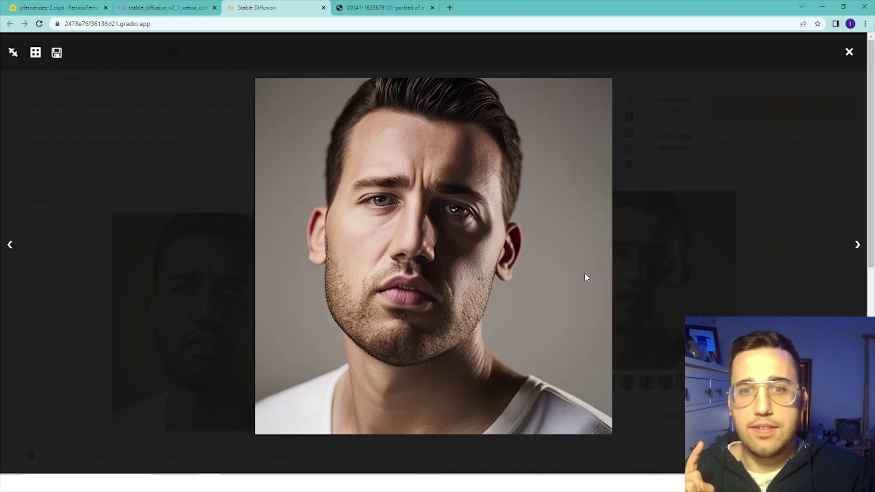
key("Right")
key("Right")
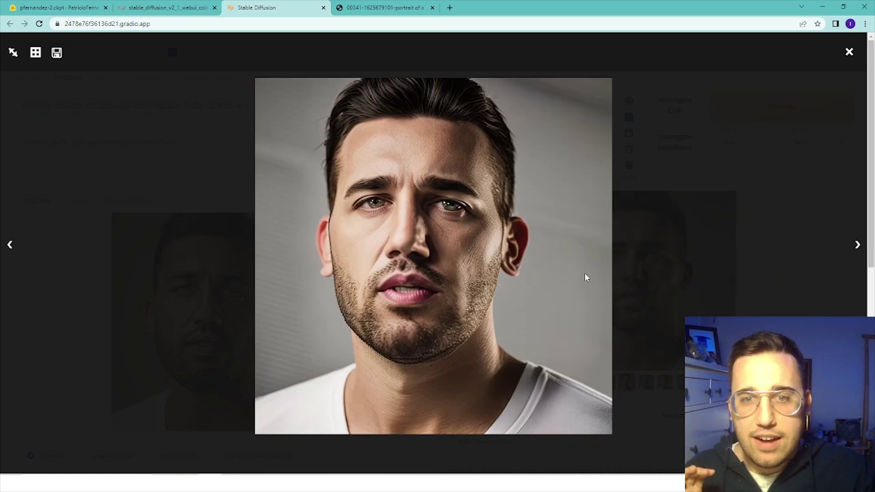
Close the enlarged view and set denoising strength to 0.7.
left_click(664, 282)
scroll(304, 366, "down", 6)
left_click(300, 348)
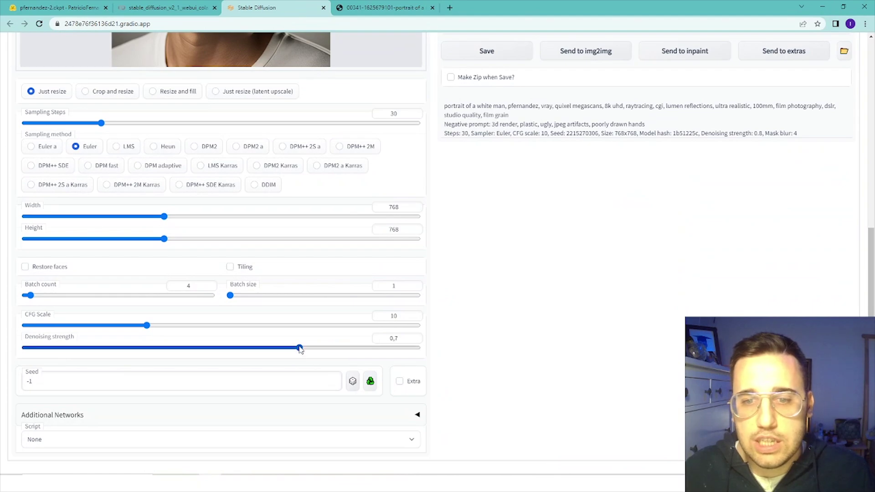
scroll(278, 311, "up", 8)
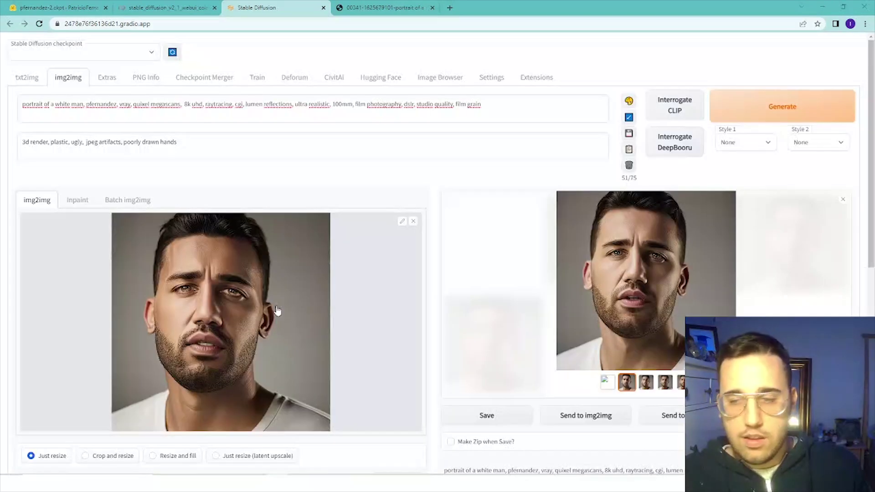
Browse the generated portraits and keep the fourth one selected.
left_click(617, 248)
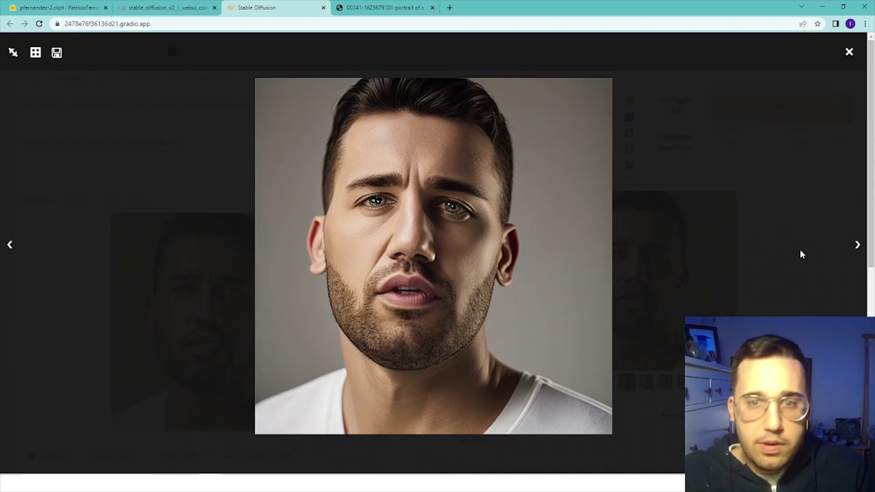
key("Right")
key("Right")
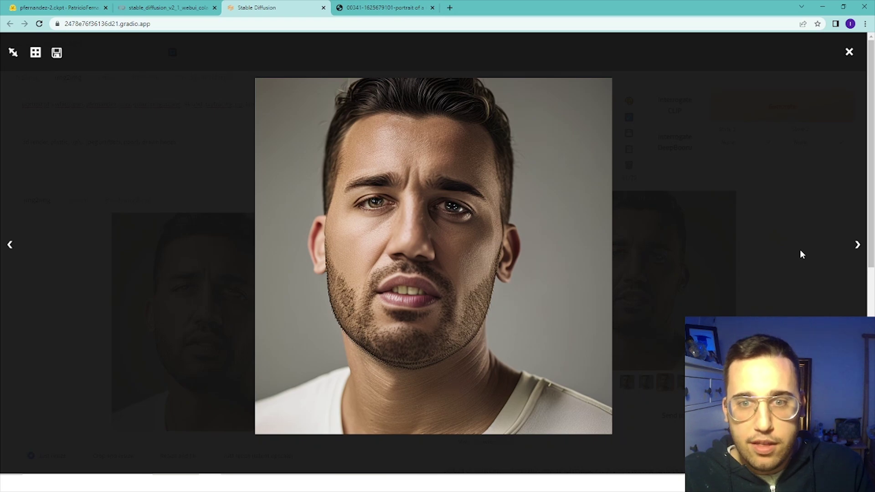
key("Right")
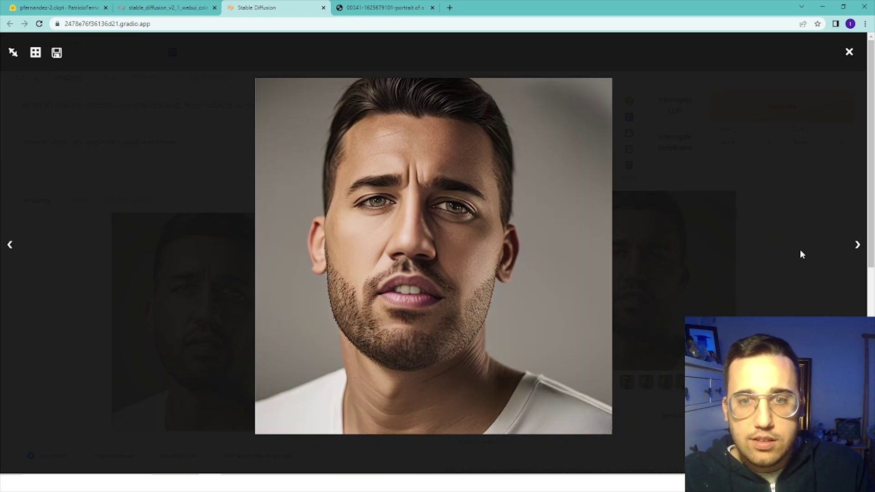
key("Right")
key("Escape")
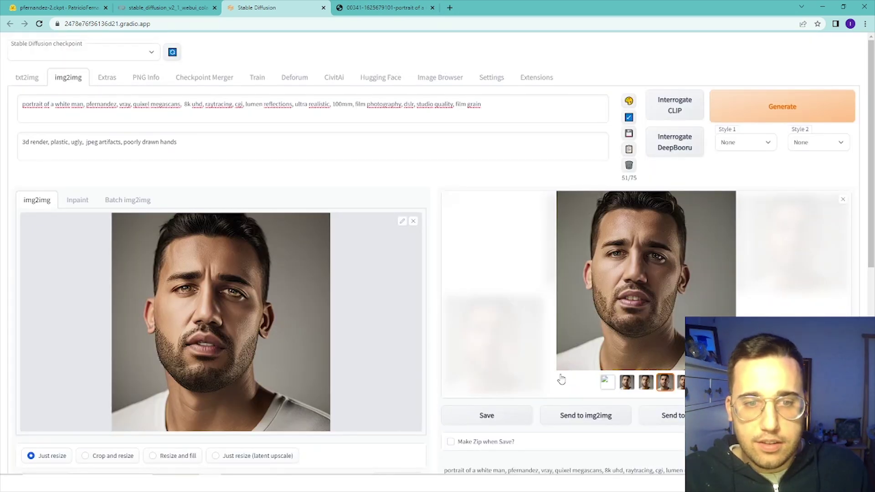
Make the chosen portrait the img2img input and drag denoising strength from 0.6 to about 0.3.
left_click(580, 424)
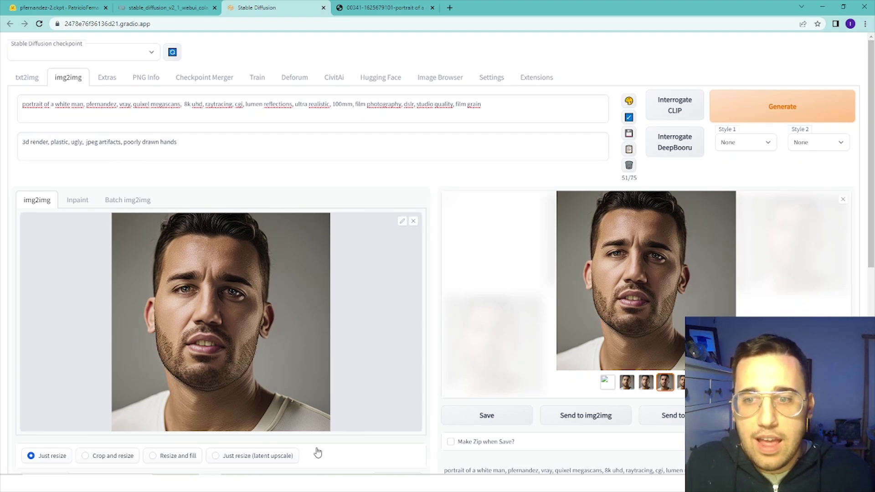
scroll(267, 363, "down", 1)
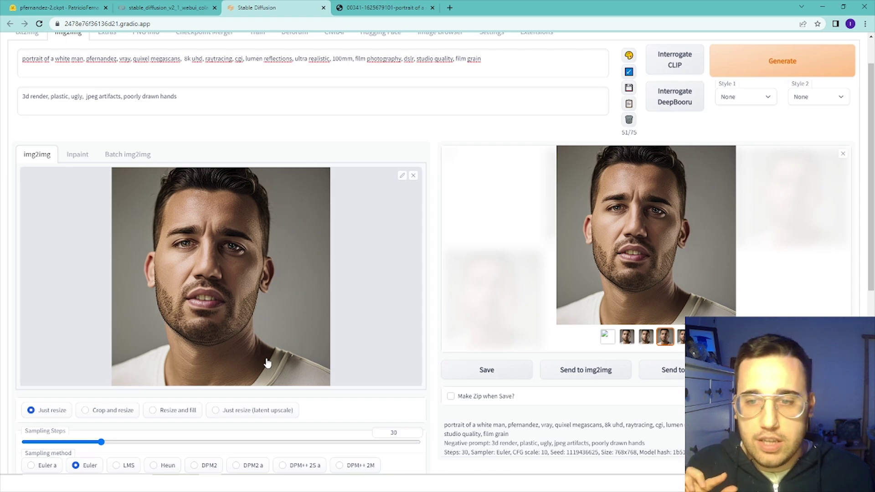
scroll(267, 362, "down", 4)
scroll(267, 362, "down", 3)
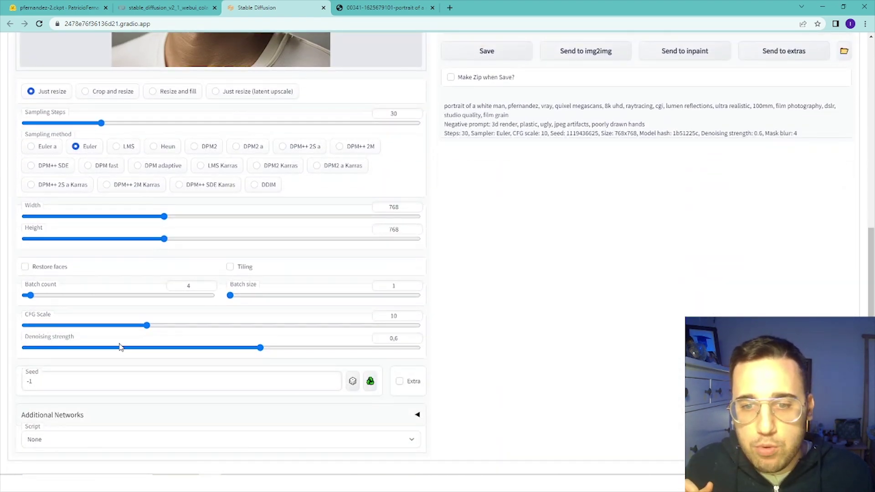
left_click_drag(120, 348, 147, 352)
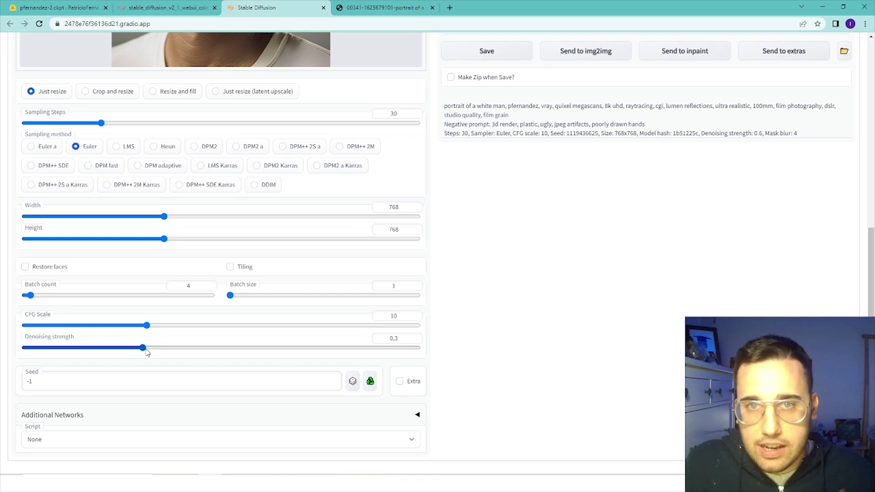
scroll(147, 352, "up", 3)
scroll(514, 333, "up", 2)
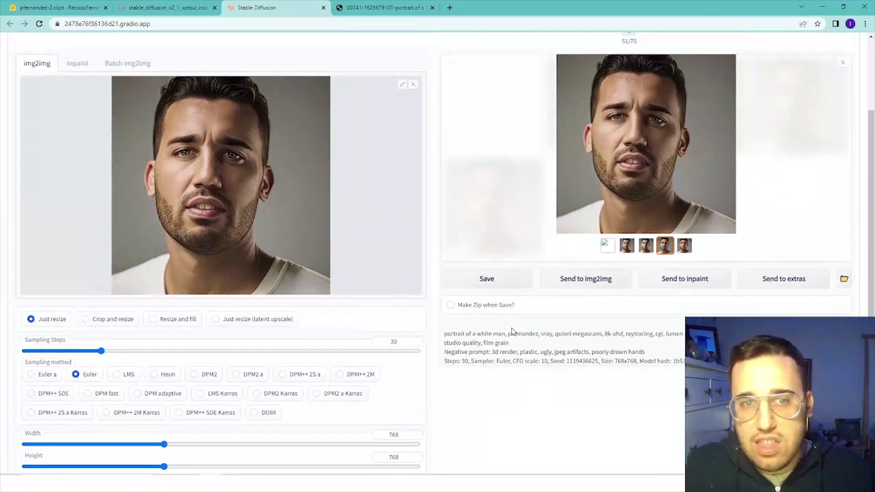
scroll(513, 333, "up", 2)
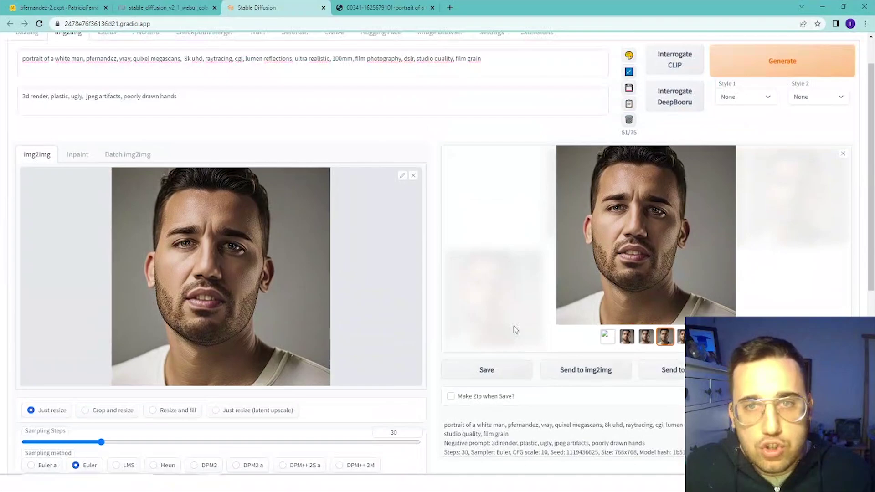
Generate a new portrait batch and browse the results full-size.
left_click(777, 68)
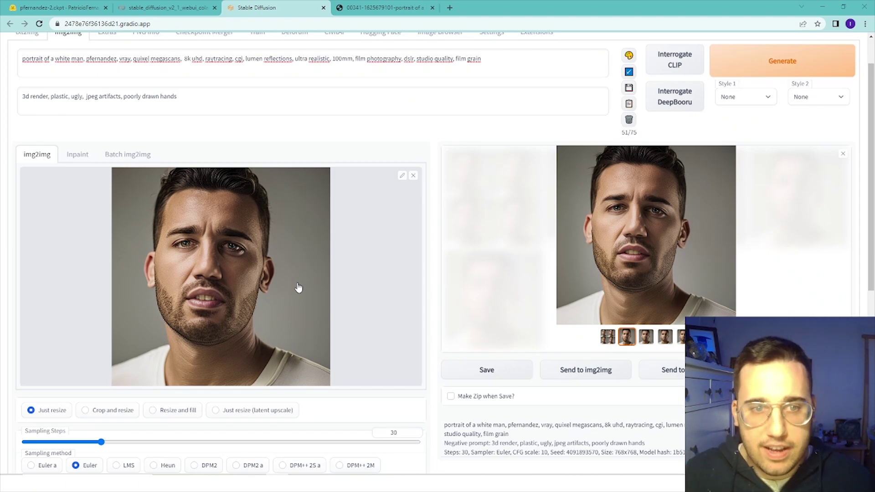
left_click(686, 210)
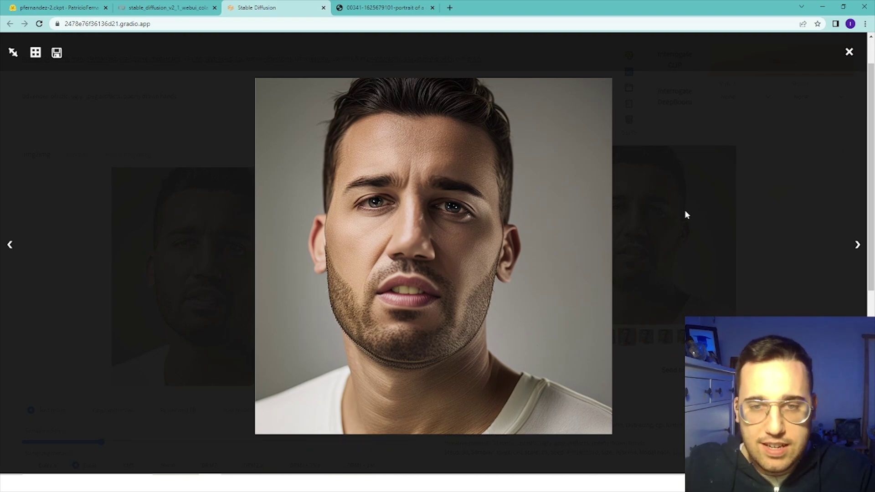
key("Right")
key("Right")
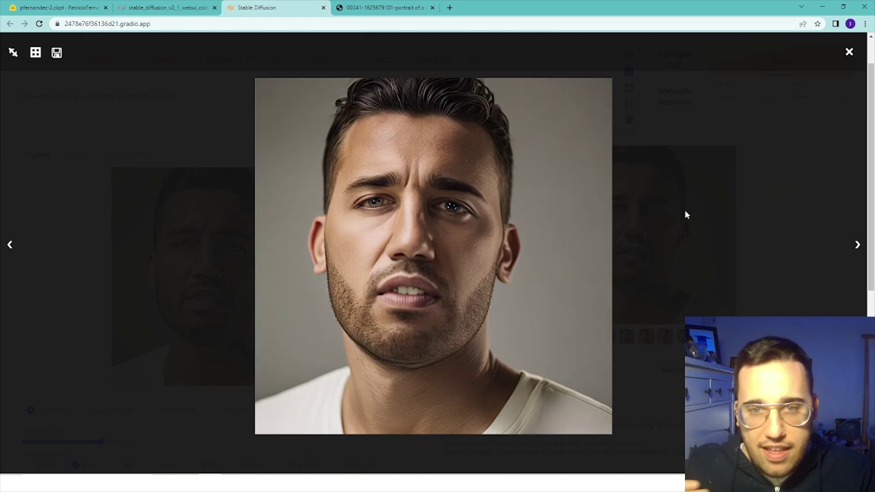
key("Right")
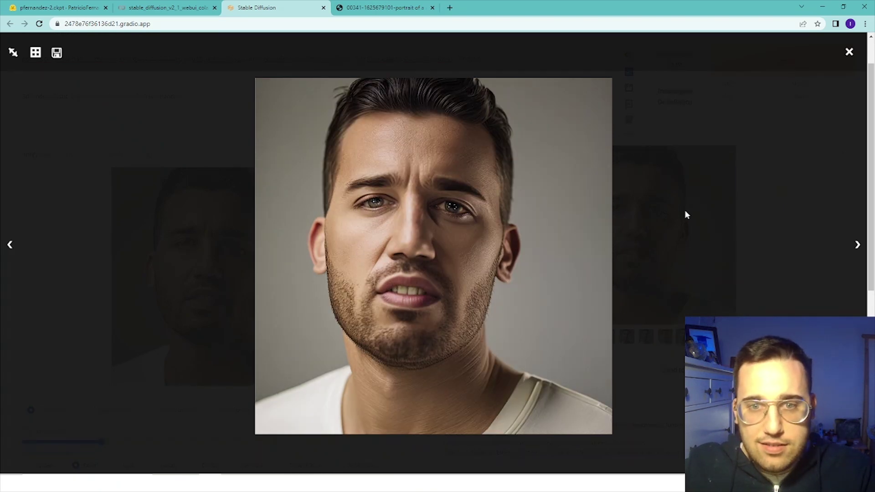
left_click(686, 211)
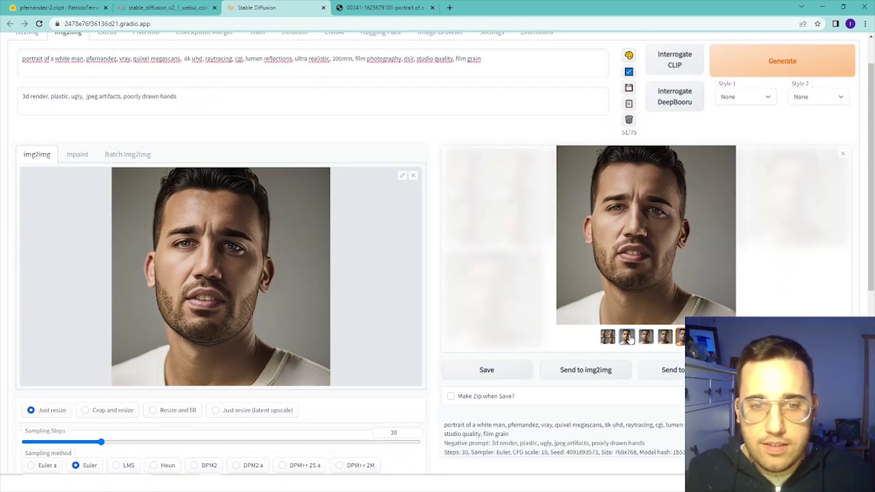
Send the chosen result to img2img as the new input image.
left_click(549, 378)
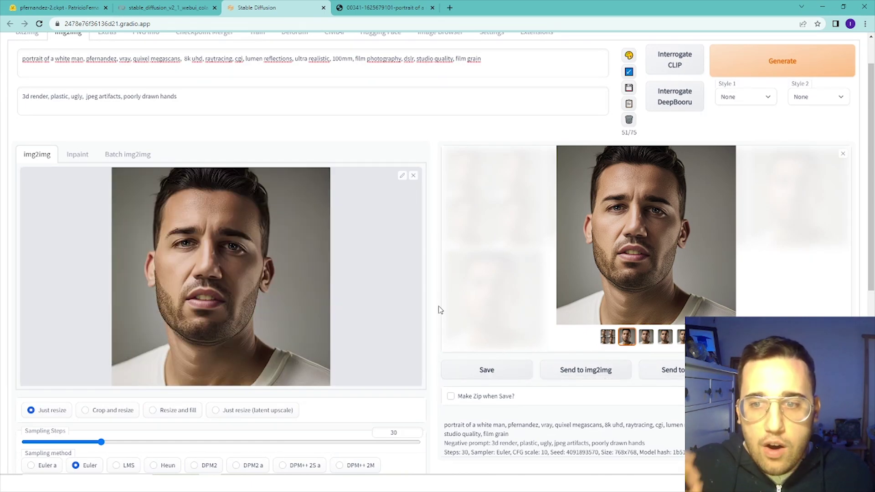
scroll(438, 309, "up", 1)
scroll(432, 310, "up", 1)
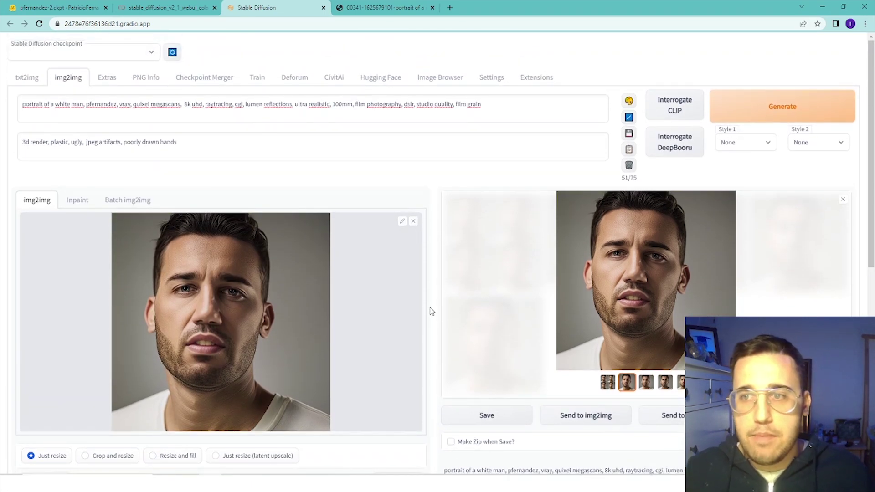
Remove 'white' from the prompt and weight pfernandez to (pfernandez:1.1).
double_click(63, 103)
key("BackSpace")
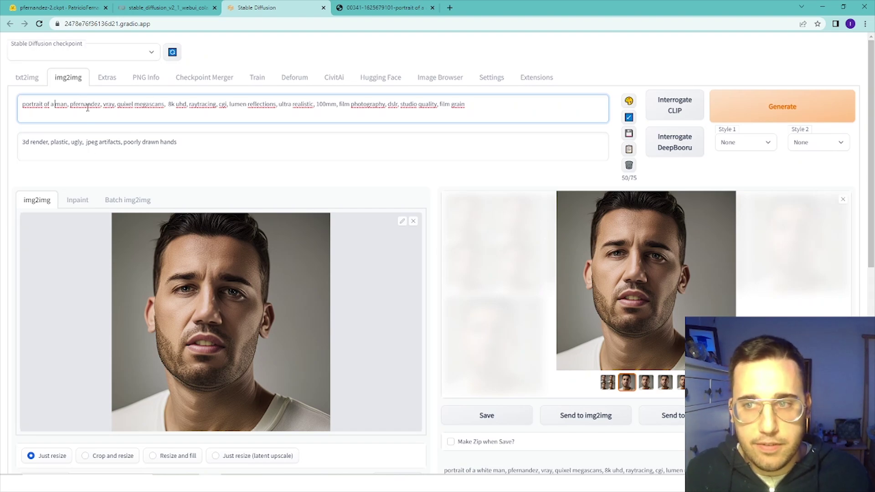
double_click(88, 105)
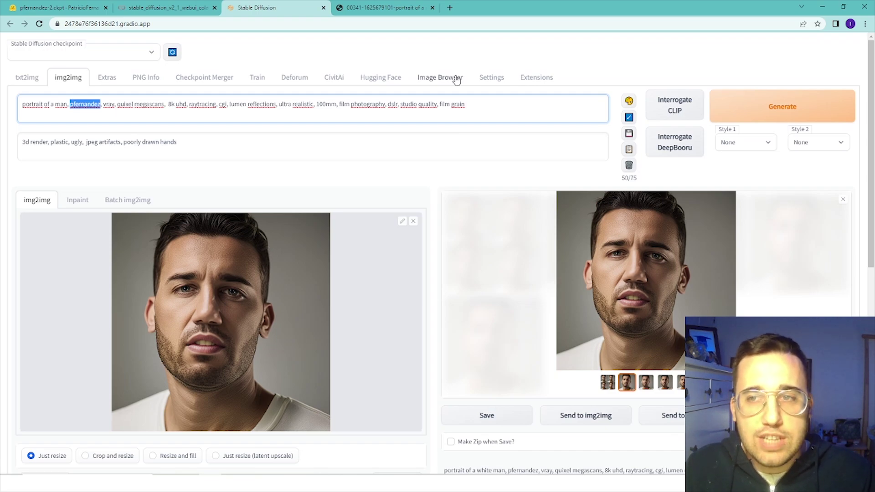
key("ctrl+Up")
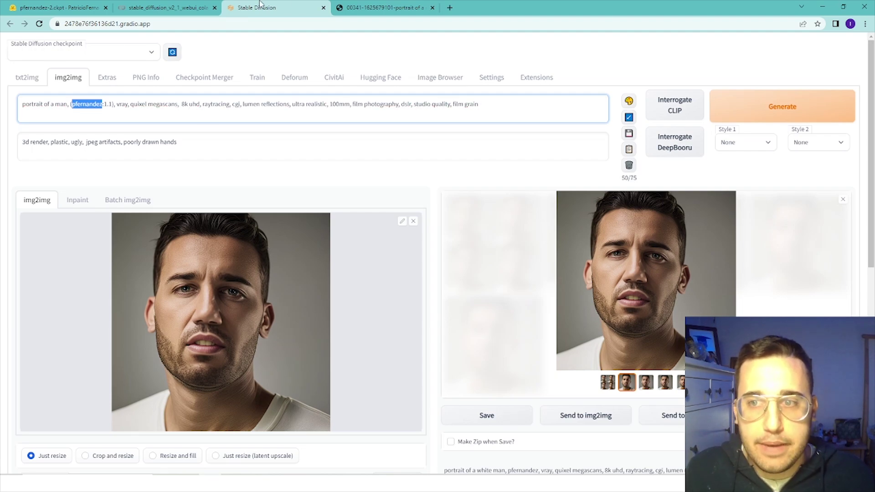
left_click(112, 104)
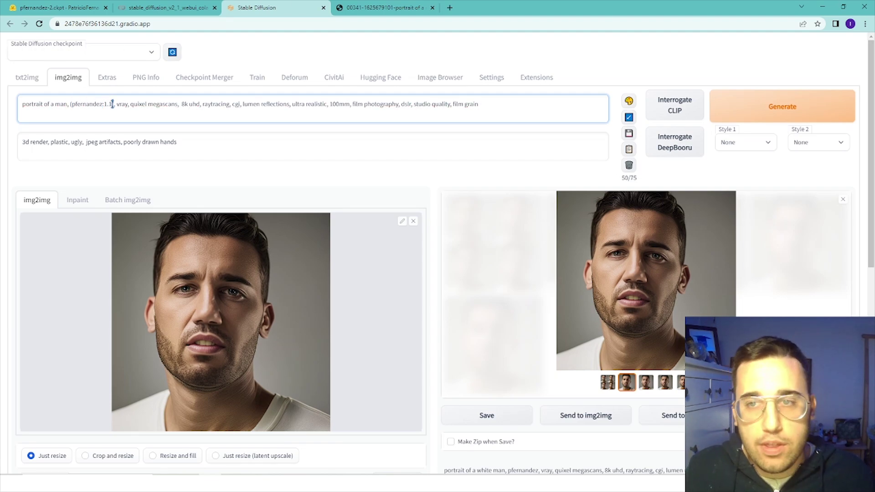
Drag the denoising strength slider down to 0.21.
scroll(137, 96, "down", 1)
scroll(171, 86, "down", 1)
scroll(184, 81, "down", 2)
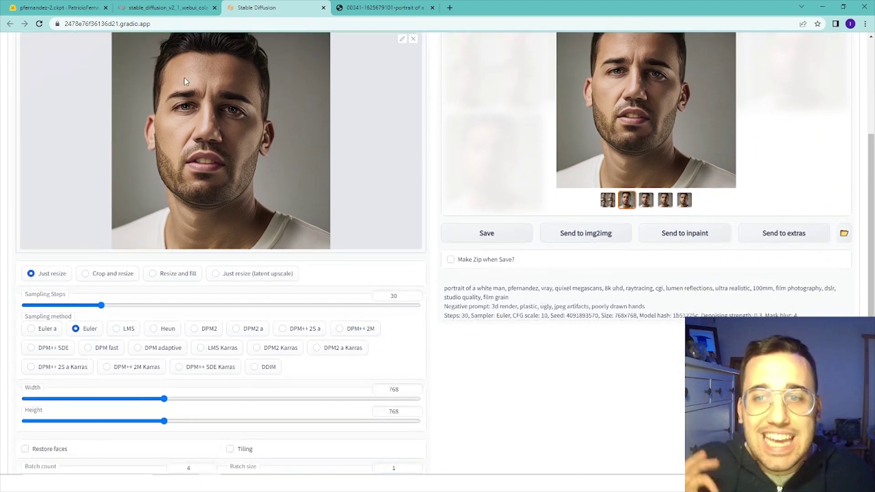
scroll(368, 168, "up", 1)
scroll(469, 172, "up", 1)
scroll(469, 172, "down", 2)
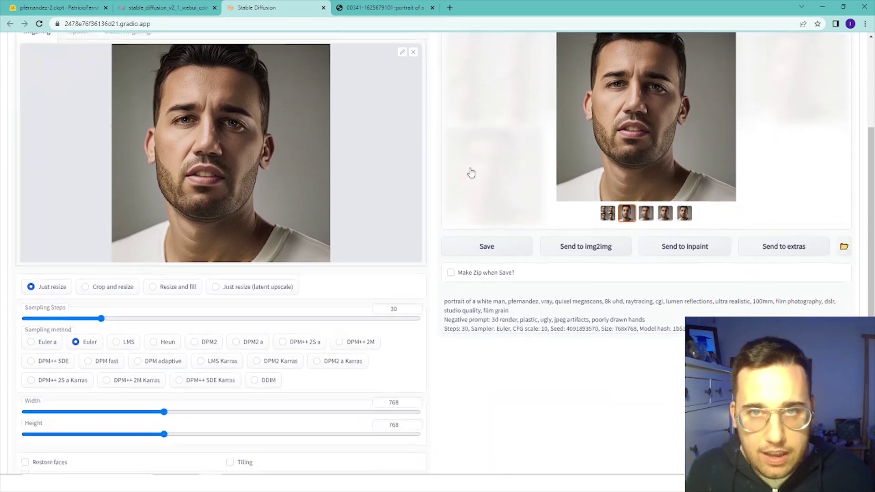
scroll(471, 172, "down", 3)
left_click_drag(128, 393, 122, 397)
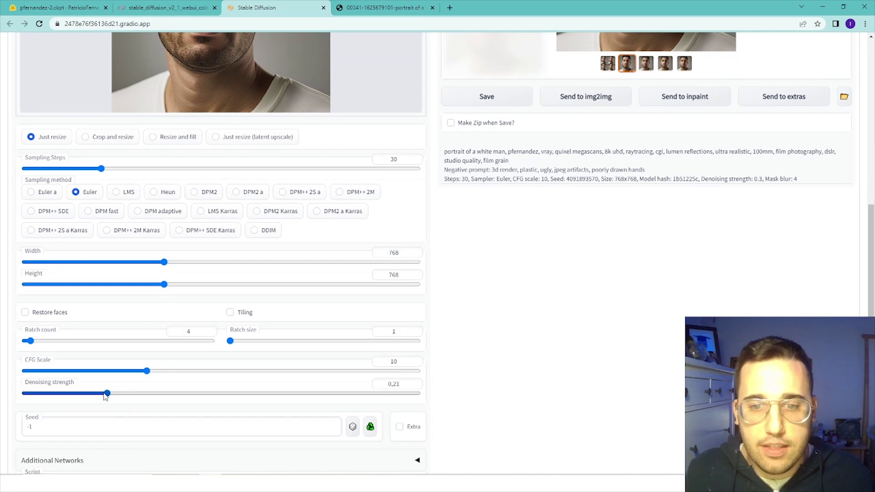
scroll(512, 335, "up", 6)
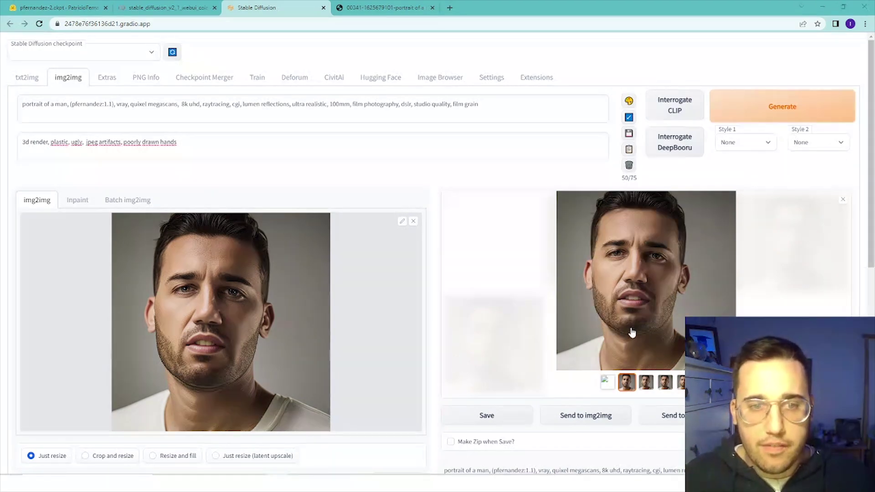
left_click(631, 327)
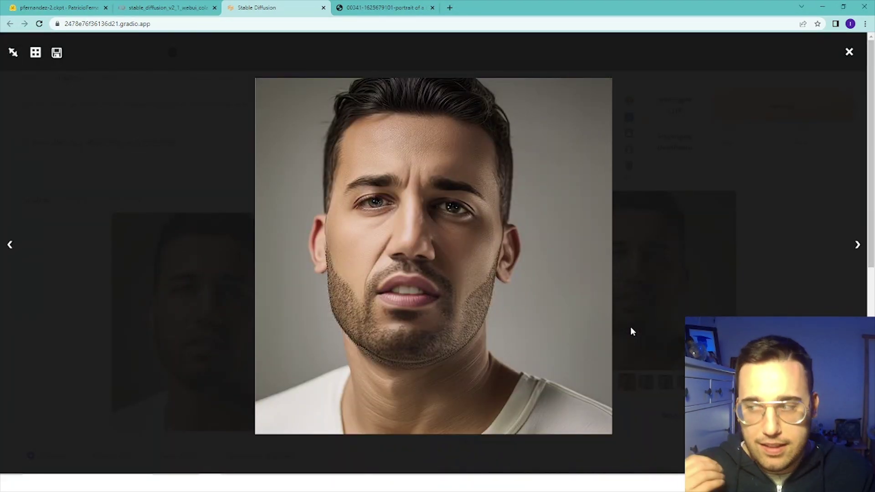
left_click(631, 329)
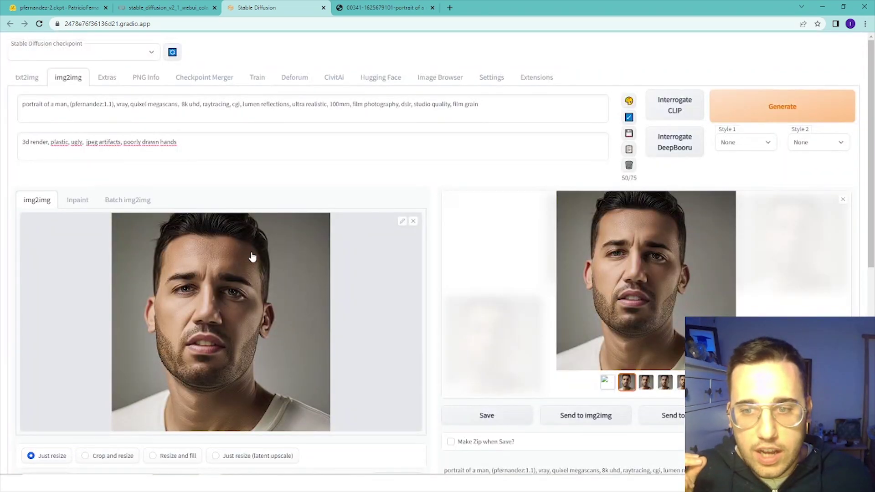
left_click(683, 277)
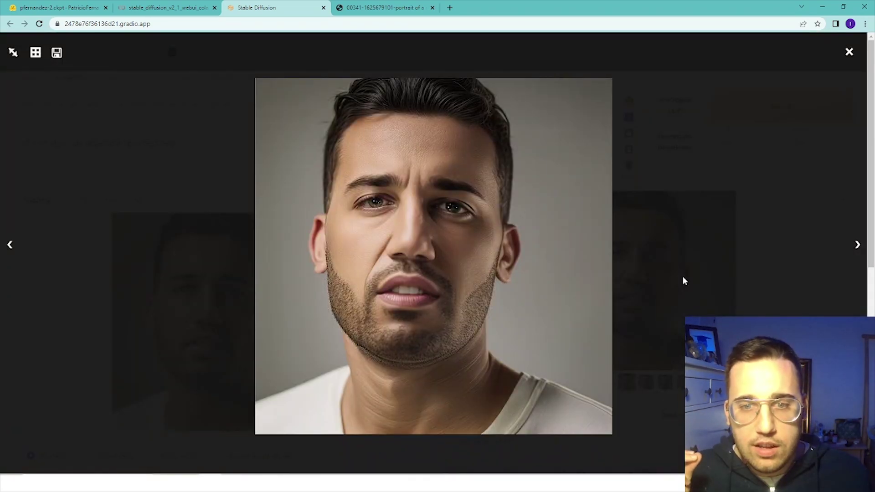
left_click(683, 281)
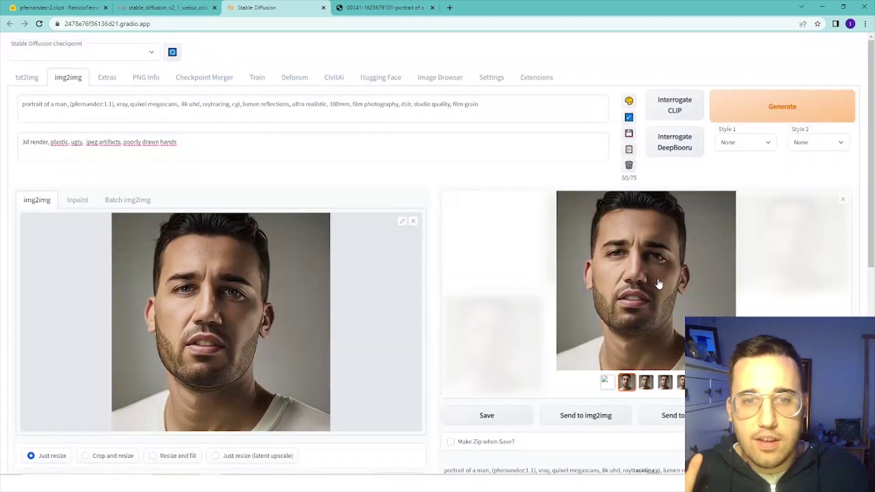
left_click(658, 283)
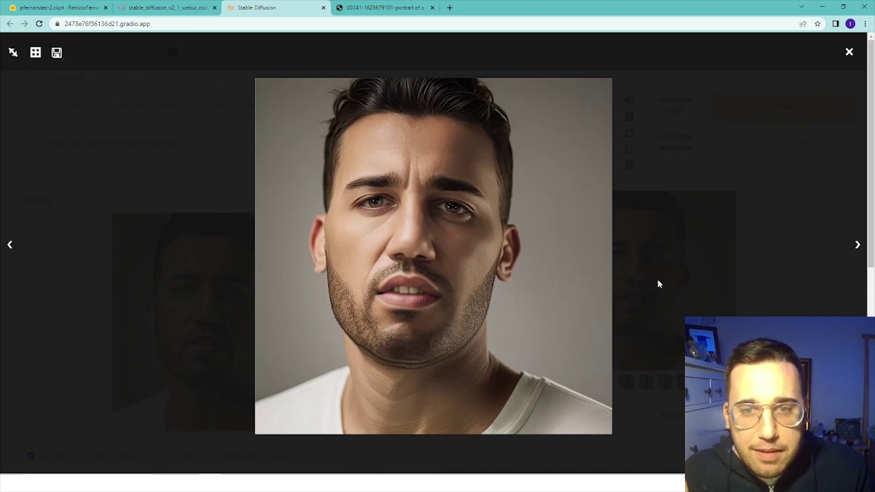
left_click(608, 419)
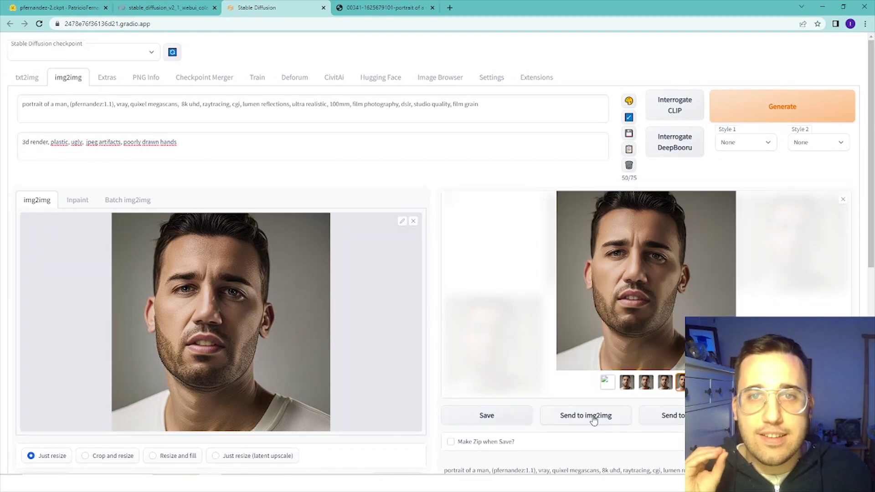
Make the chosen result the input, set the height to 1024 and select Resize and fill.
left_click(593, 420)
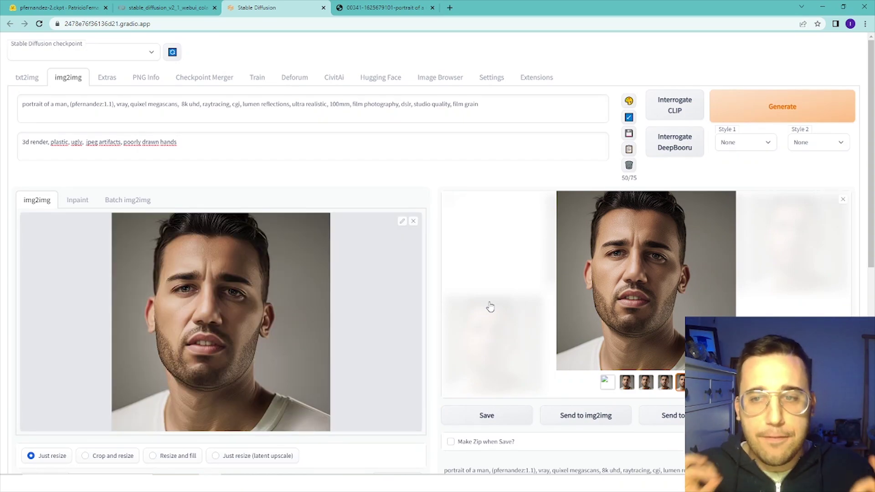
scroll(489, 306, "down", 1)
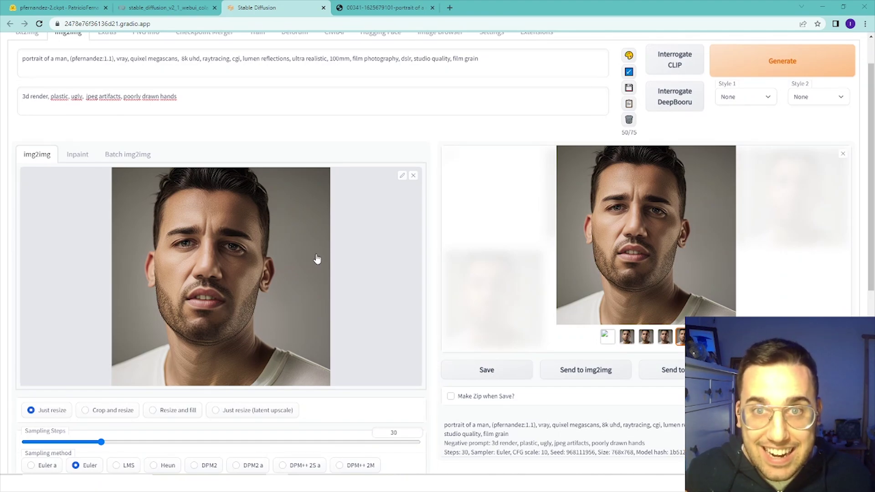
scroll(333, 228, "down", 2)
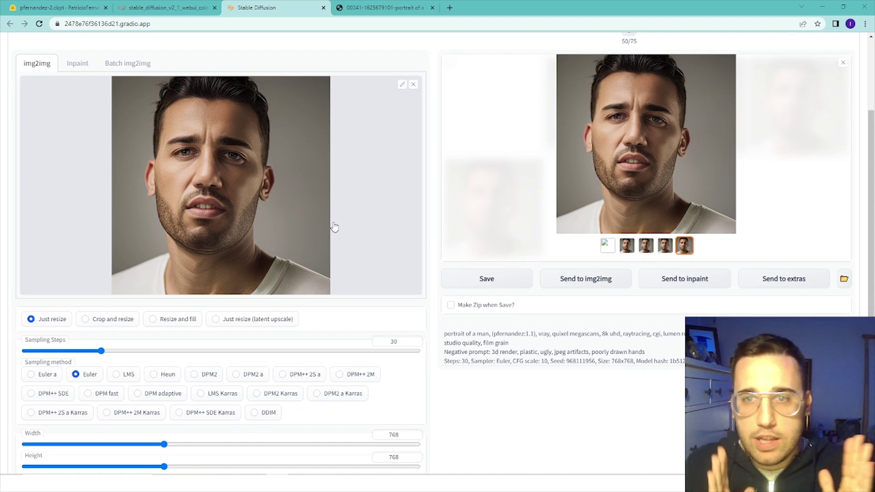
scroll(334, 226, "down", 1)
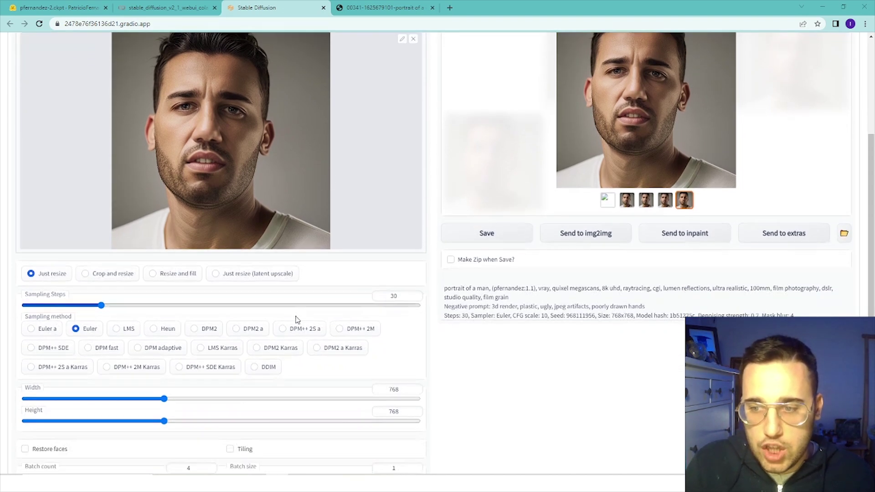
double_click(395, 411)
type("10")
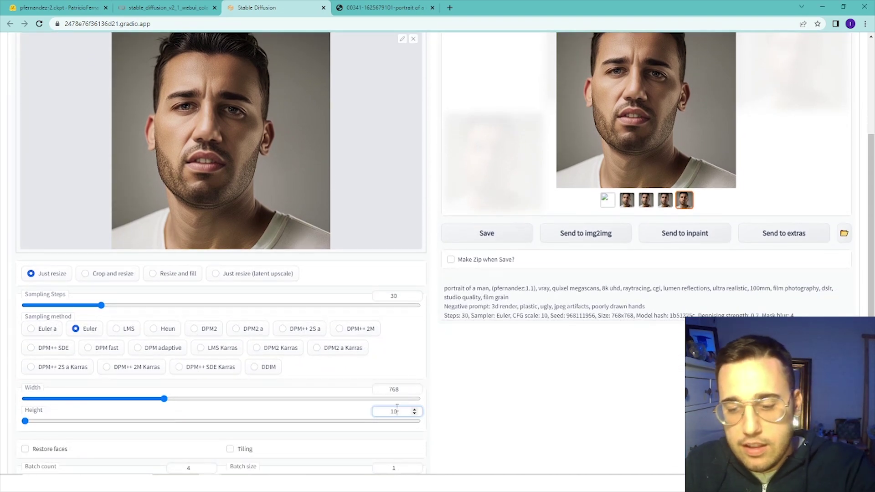
type("24")
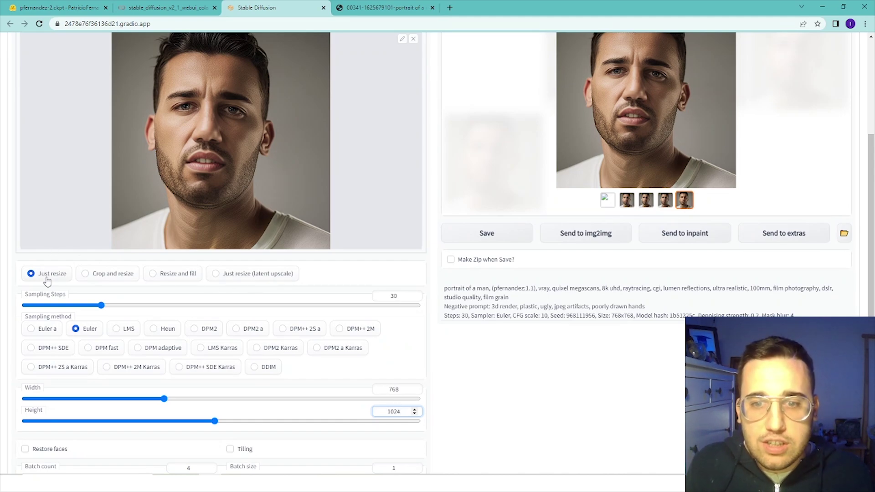
scroll(43, 350, "up", 1)
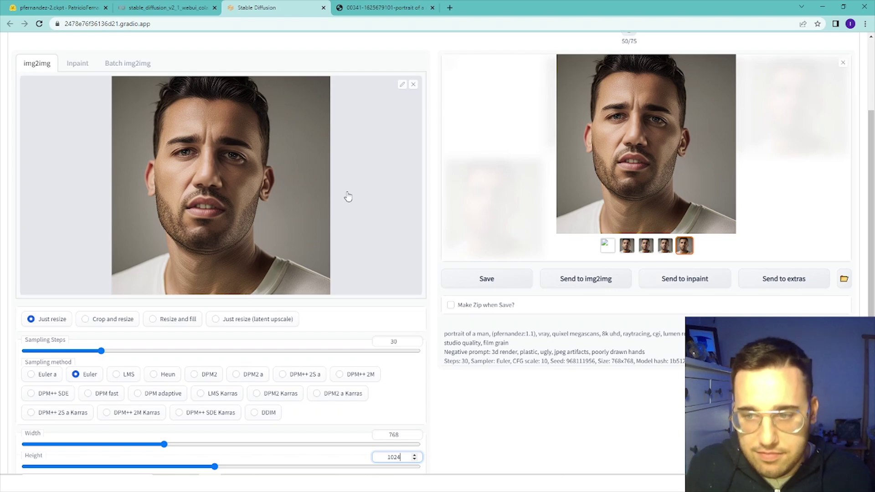
left_click(181, 321)
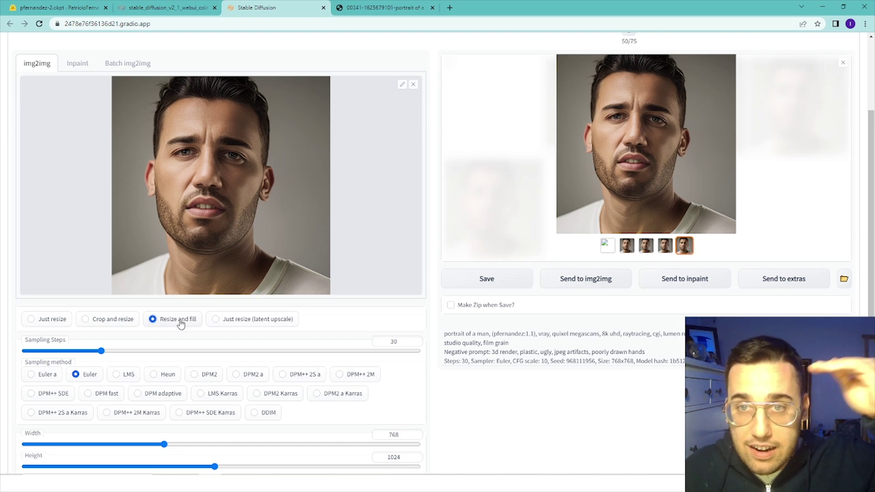
Raise denoising strength to about 0.72.
scroll(181, 323, "down", 1)
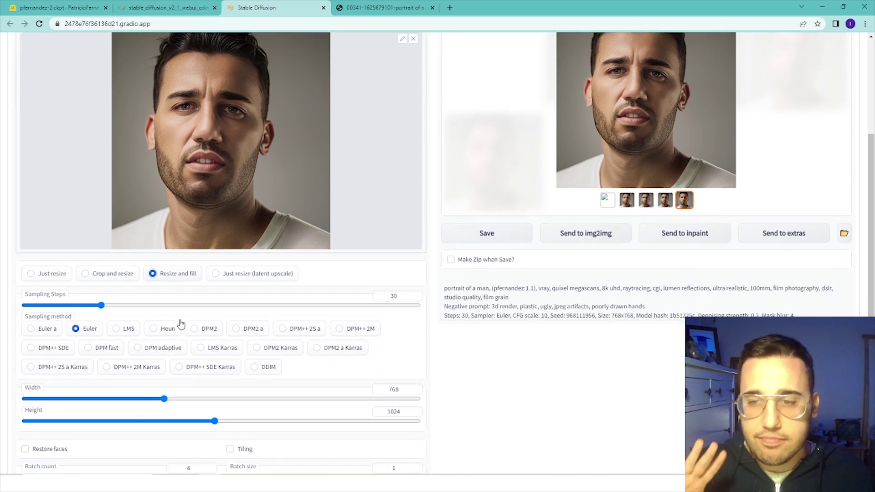
scroll(181, 322, "down", 1)
scroll(181, 323, "down", 1)
scroll(175, 308, "down", 1)
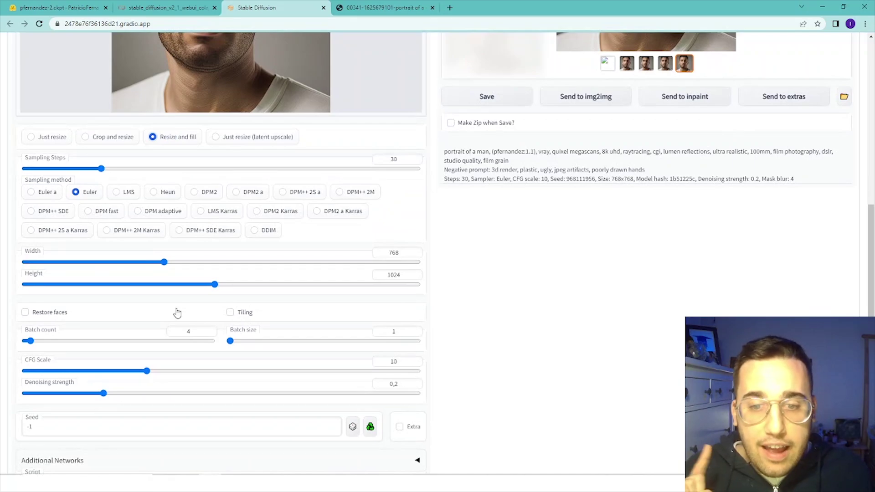
scroll(187, 282, "up", 3)
scroll(191, 269, "up", 2)
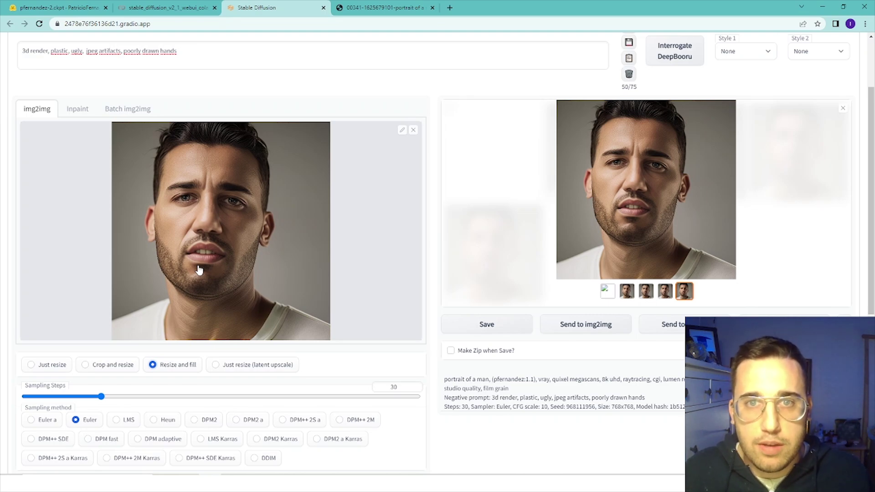
scroll(141, 311, "down", 3)
scroll(199, 303, "down", 1)
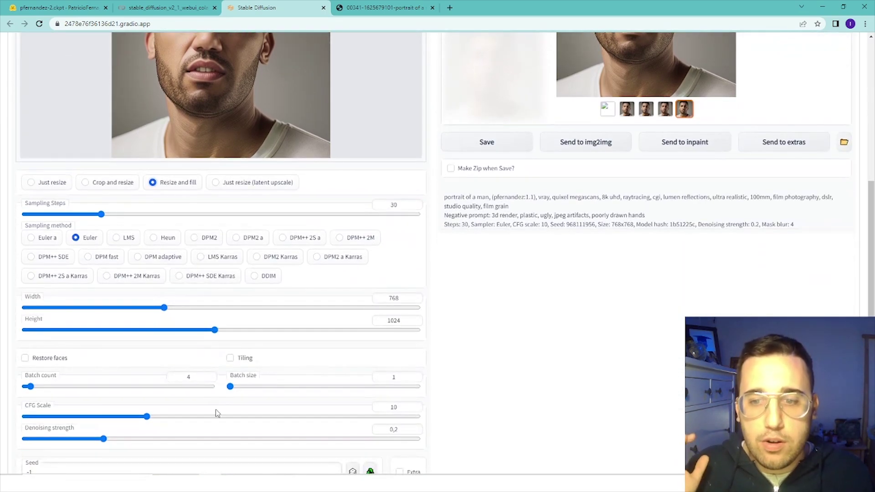
scroll(217, 412, "down", 2)
mouse_move(291, 347)
left_mouse_down()
mouse_move(334, 352)
mouse_move(313, 350)
left_mouse_up()
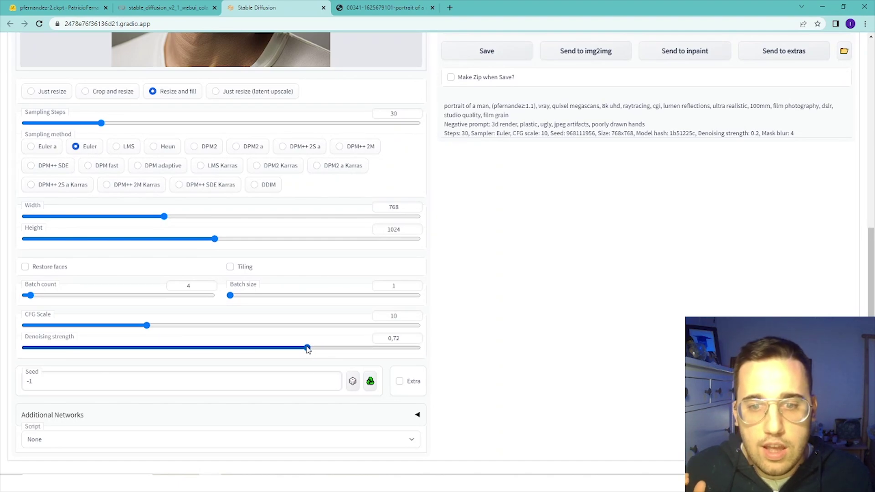
scroll(541, 314, "up", 5)
scroll(672, 176, "up", 2)
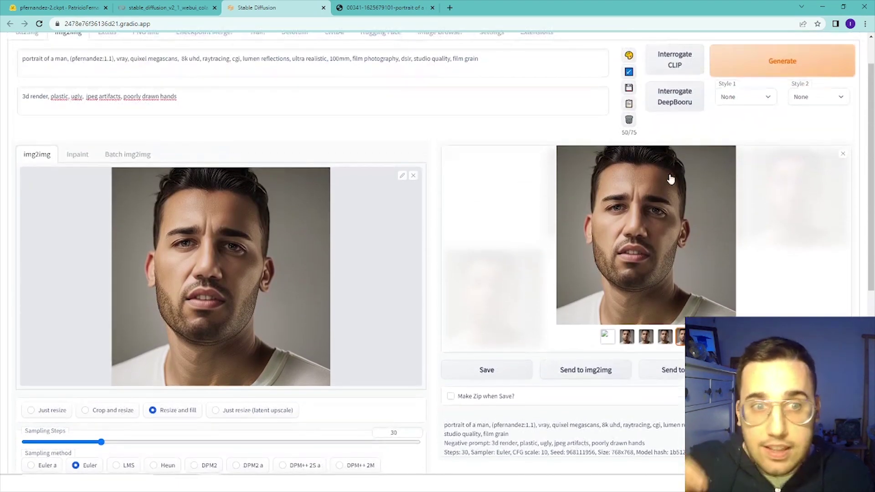
Generate 768x1024 portraits, then step through each result in the viewer and close it.
left_click(763, 63)
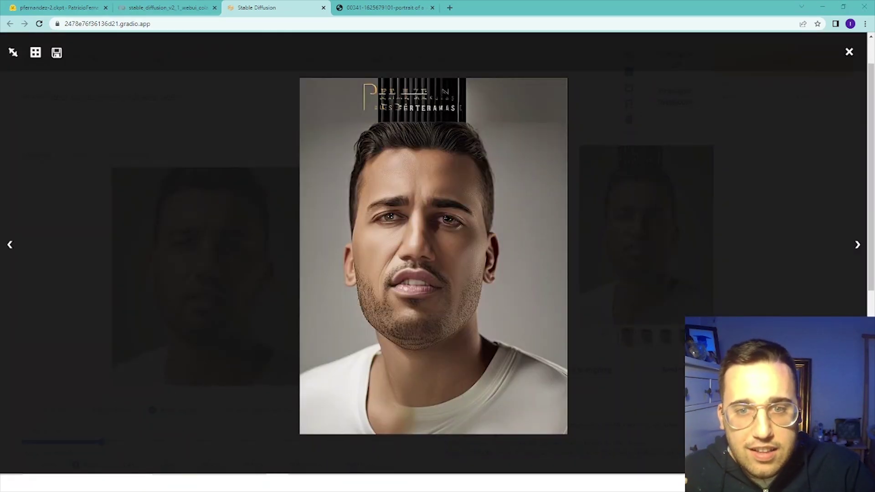
left_click(857, 250)
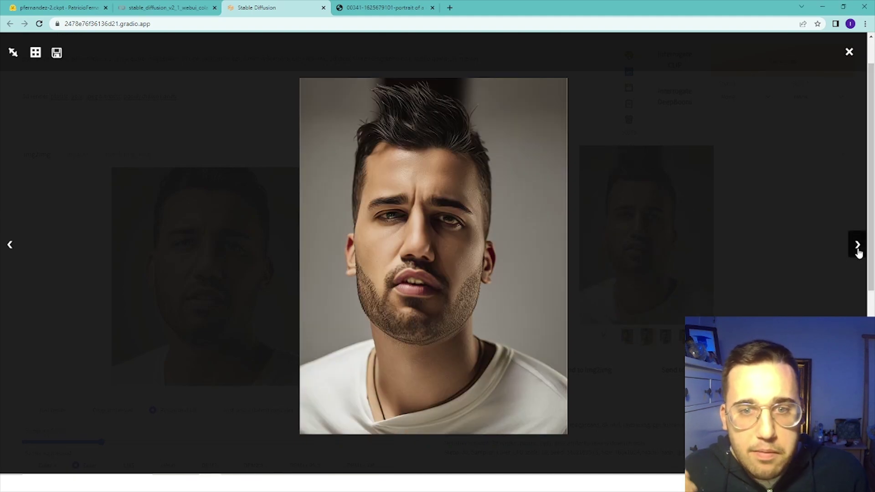
left_click(858, 252)
left_click(858, 253)
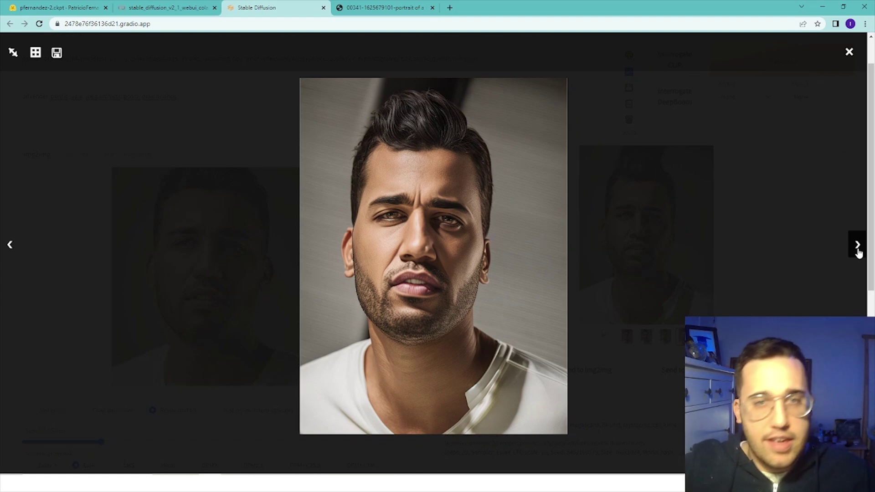
left_click(800, 236)
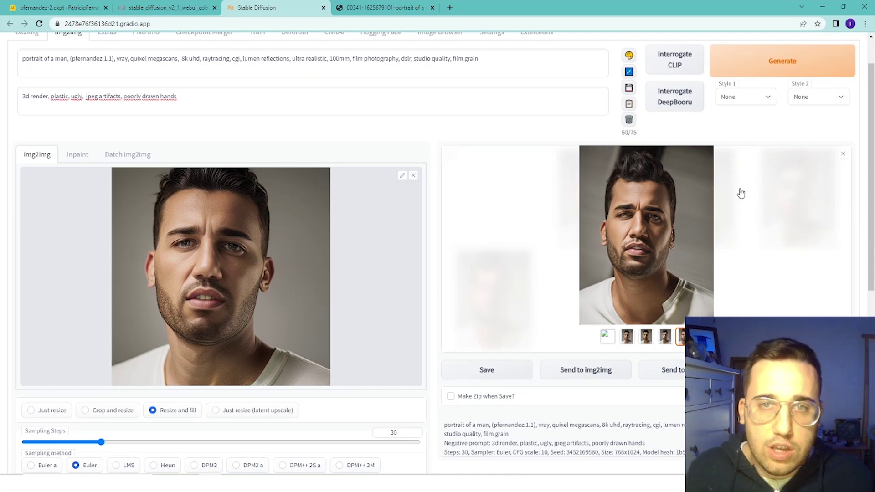
Lower denoising strength to about 0.1.
scroll(721, 204, "down", 2)
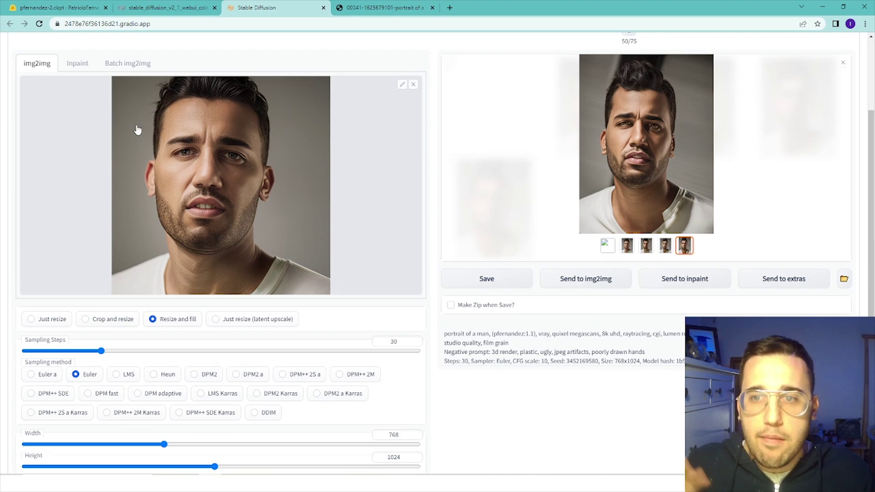
scroll(184, 255, "down", 1)
scroll(185, 254, "down", 4)
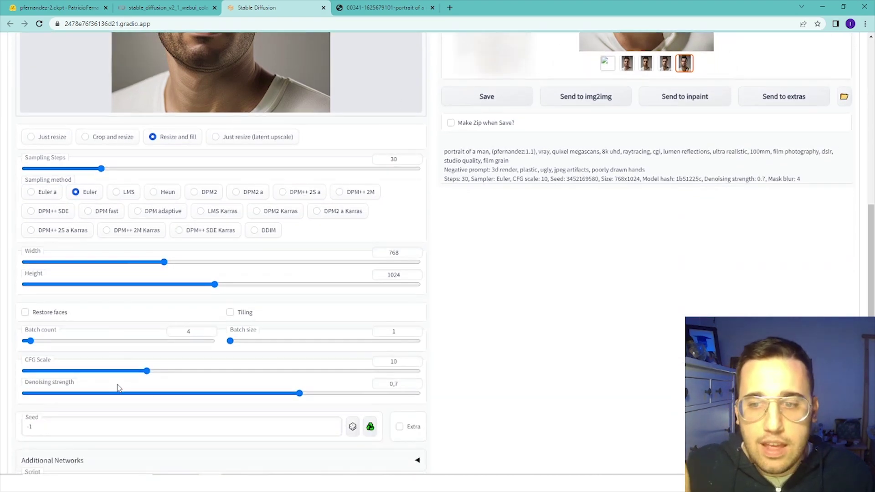
left_click(78, 394)
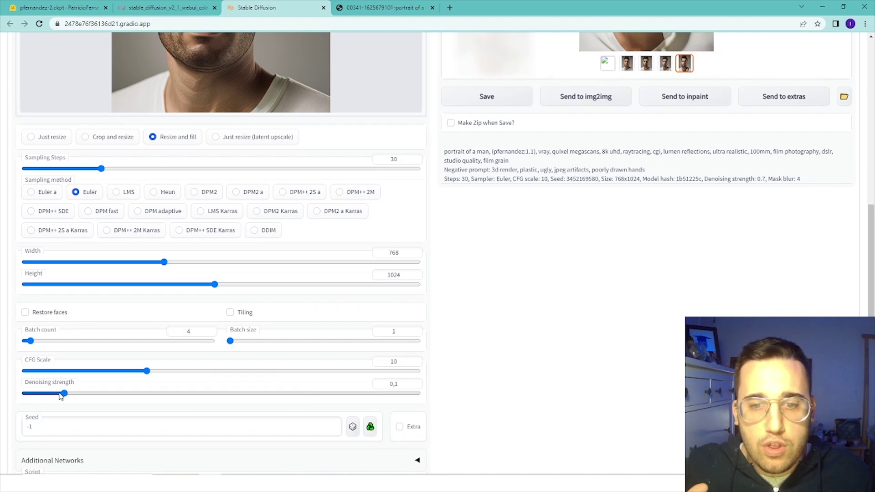
scroll(347, 328, "up", 4)
scroll(412, 316, "up", 4)
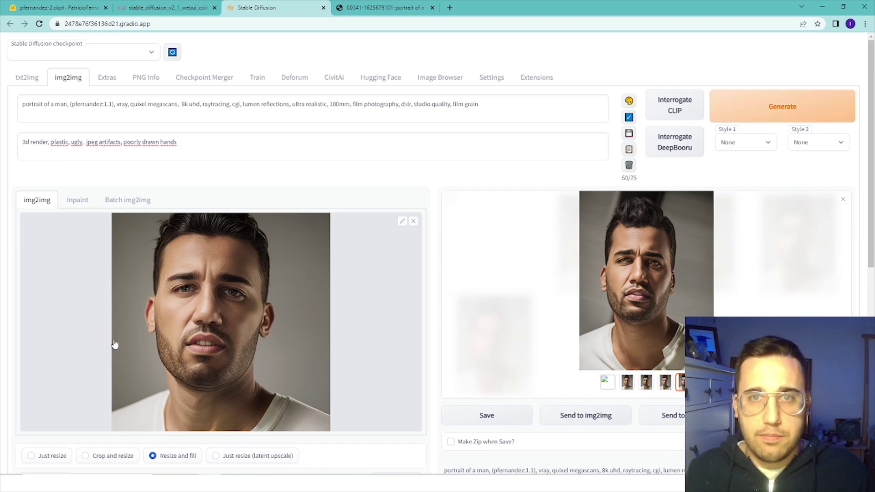
Browse the new portraits full-screen and pick the one with the streaky top artifact.
left_click(618, 277)
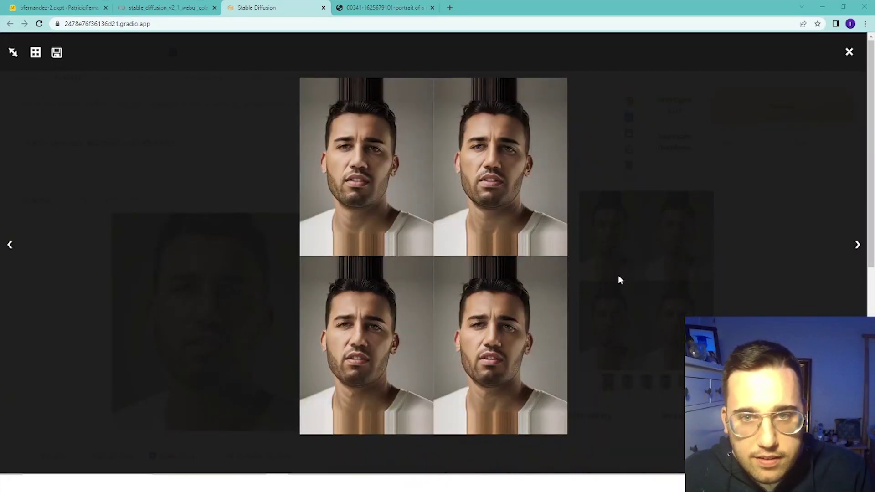
left_click(857, 245)
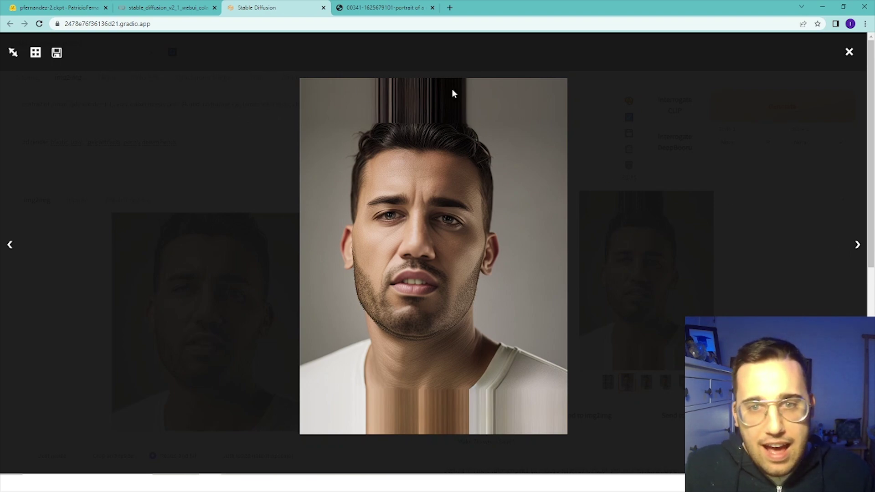
left_click(853, 250)
left_click(854, 251)
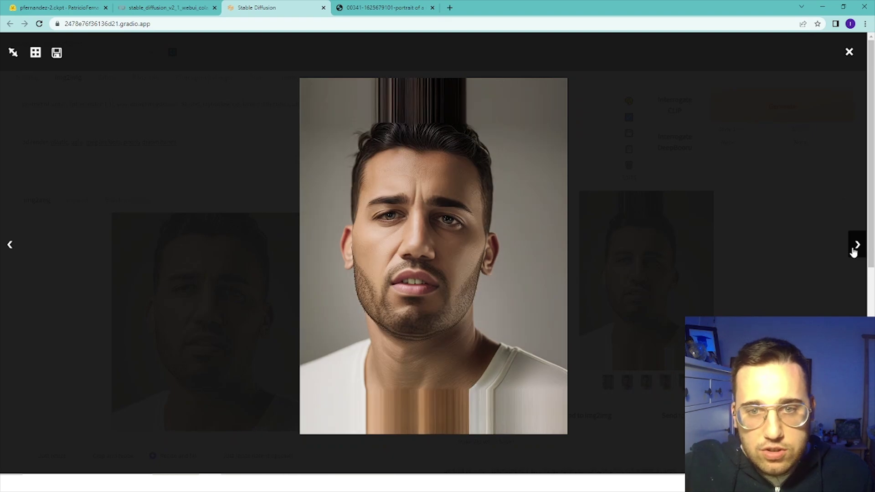
left_click(854, 251)
left_click(853, 251)
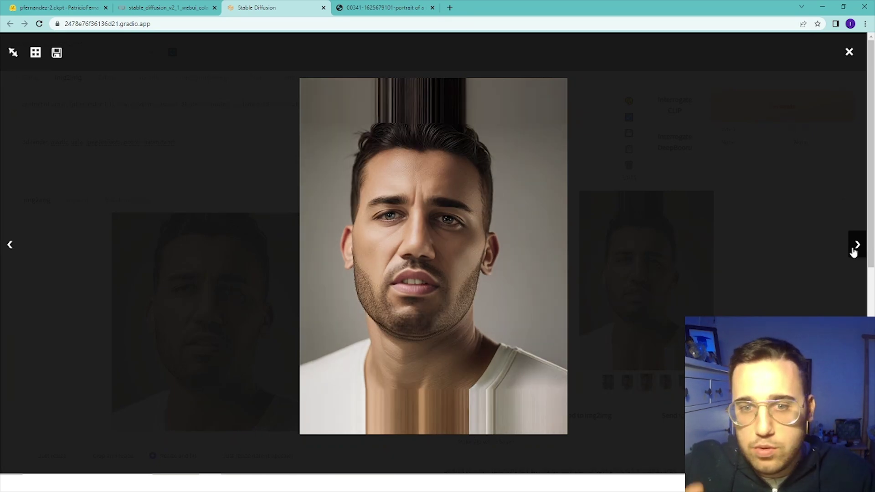
left_click(740, 226)
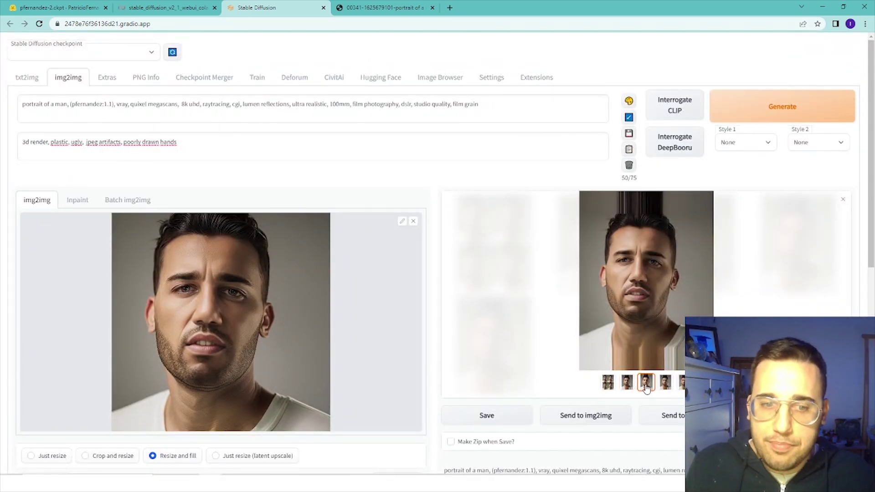
left_click(664, 315)
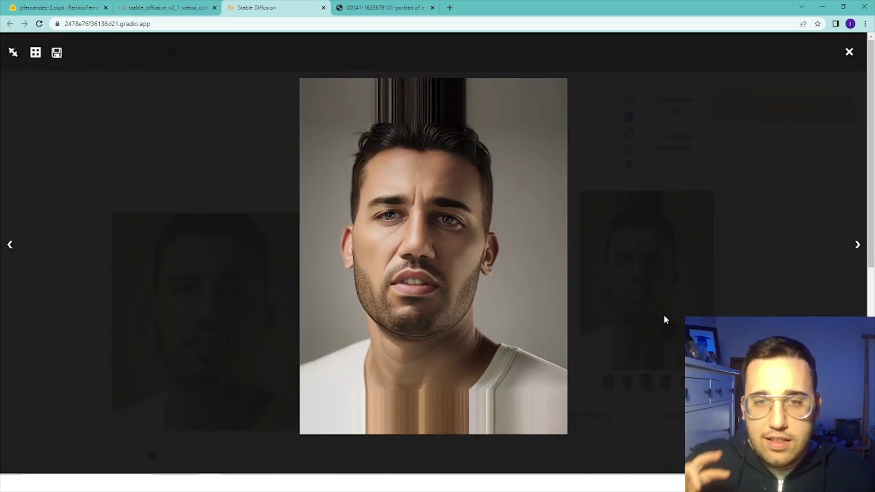
left_click(663, 314)
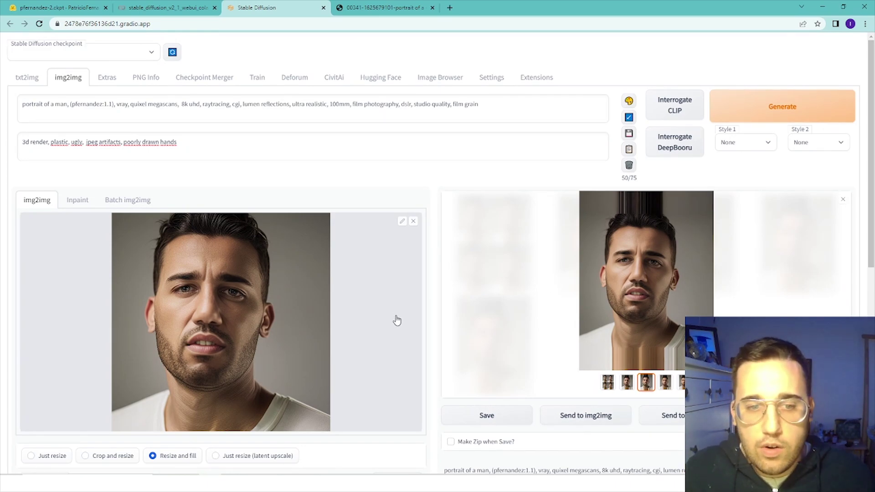
Send the portrait to Inpaint, enlarge the brush, and mask the streaks above the head.
left_click(660, 419)
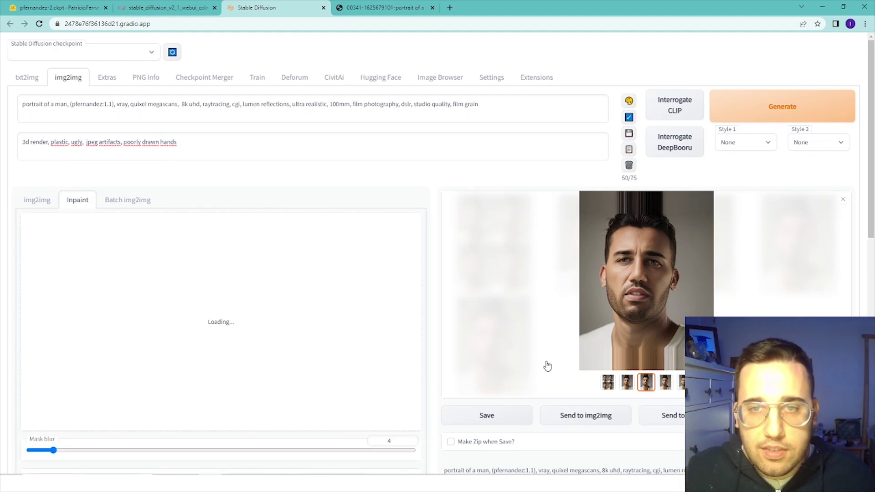
scroll(547, 366, "down", 1)
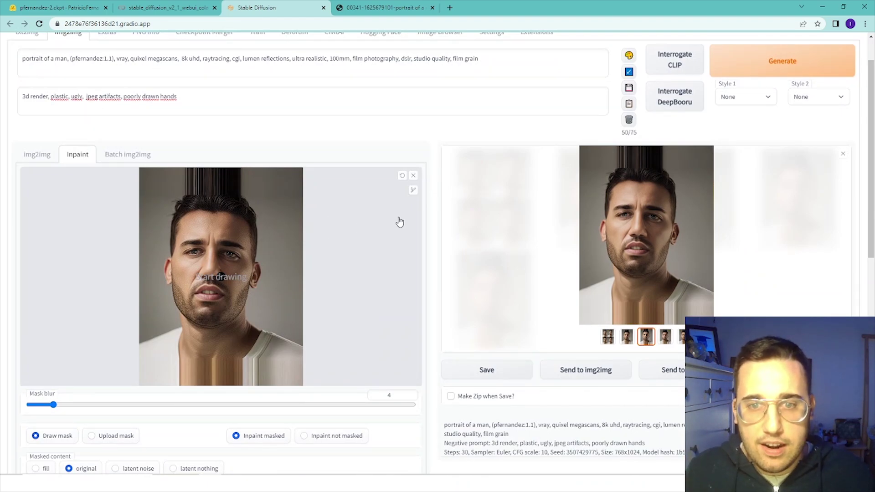
left_click(414, 191)
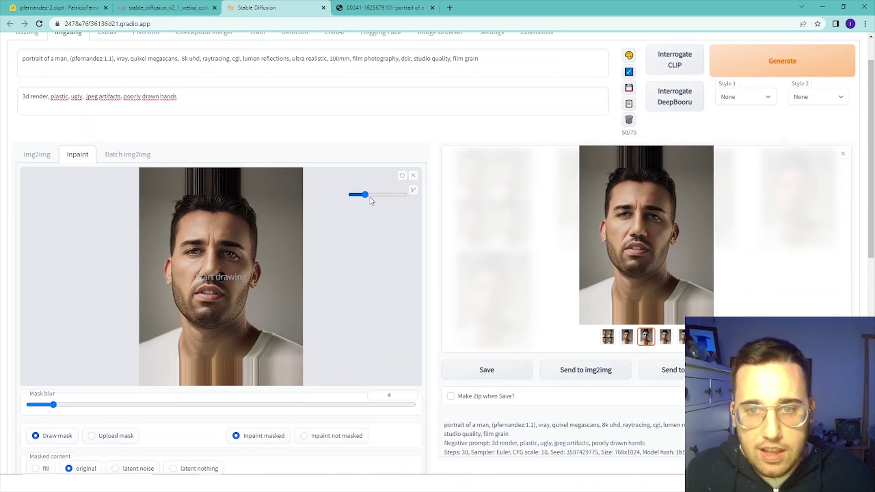
left_click_drag(370, 197, 381, 194)
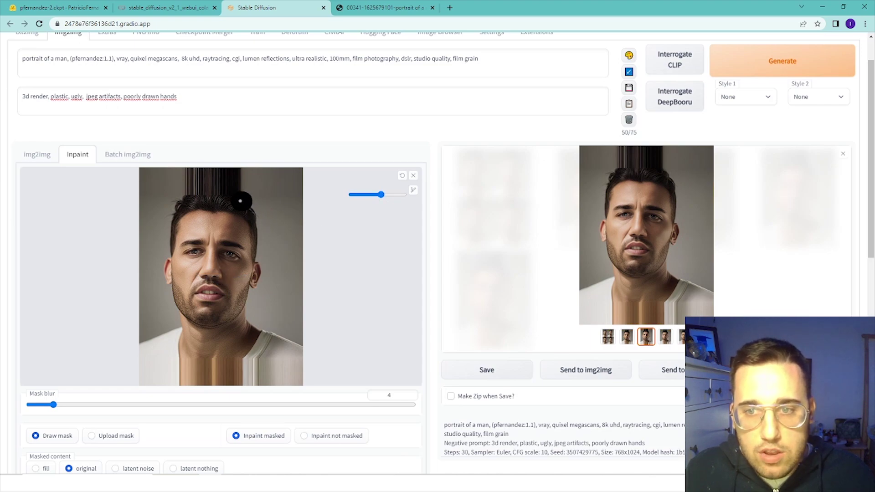
left_click_drag(240, 201, 201, 191)
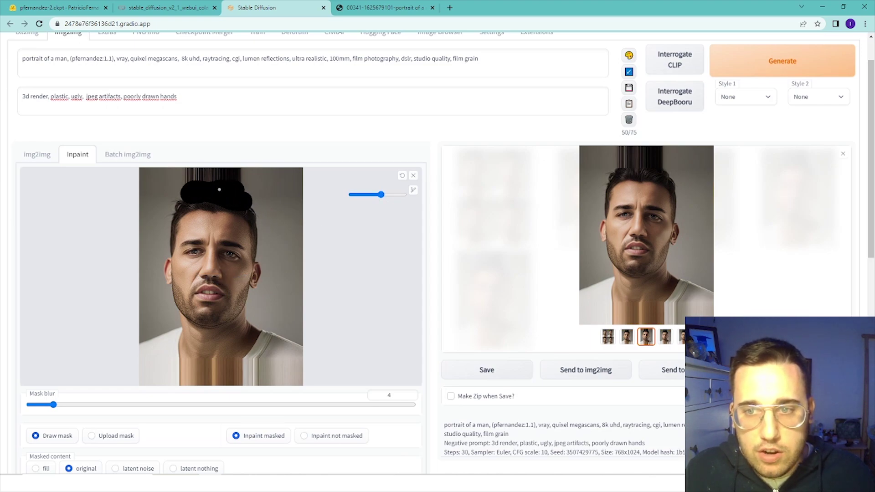
Replace the prompt with 'hair'.
scroll(259, 224, "down", 5)
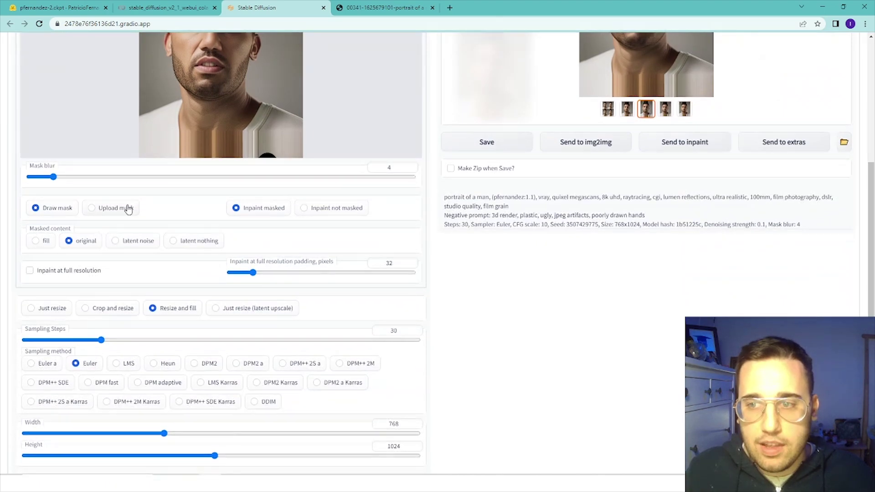
scroll(244, 247, "up", 4)
scroll(245, 247, "up", 2)
triple_click(504, 113)
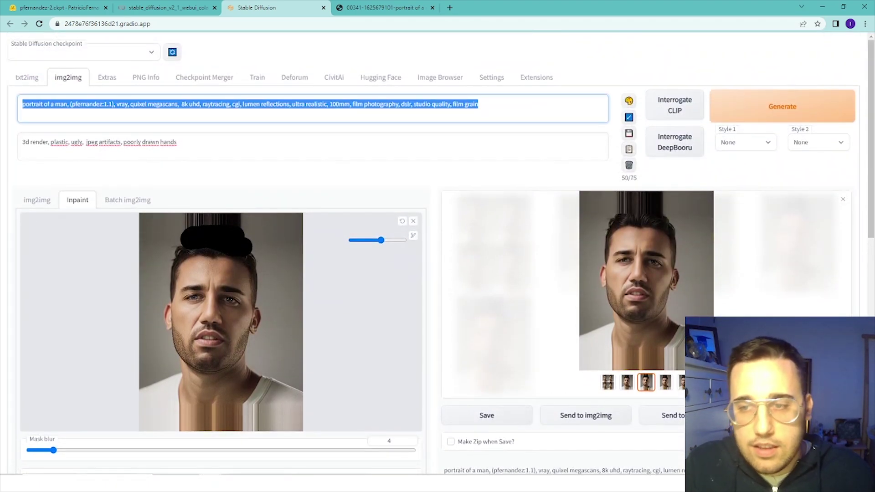
type("hair")
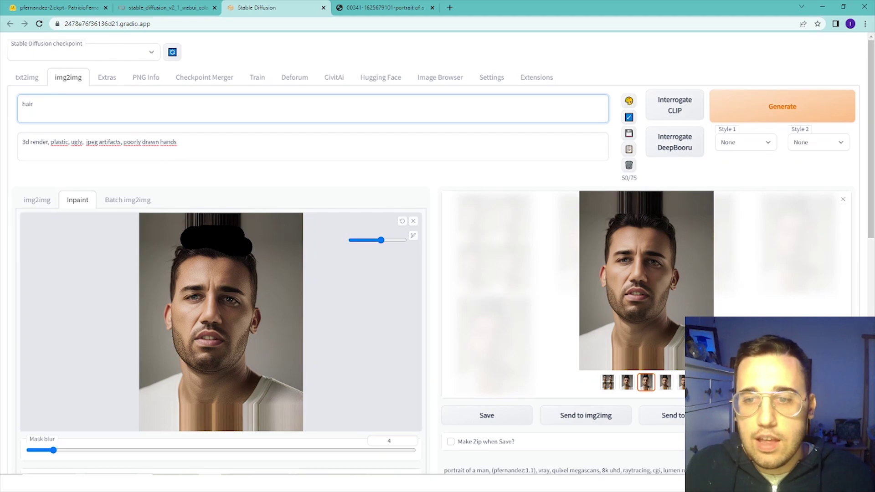
Raise denoising strength to 0.52 and start inpainting the masked top.
scroll(205, 346, "down", 1)
scroll(204, 346, "down", 4)
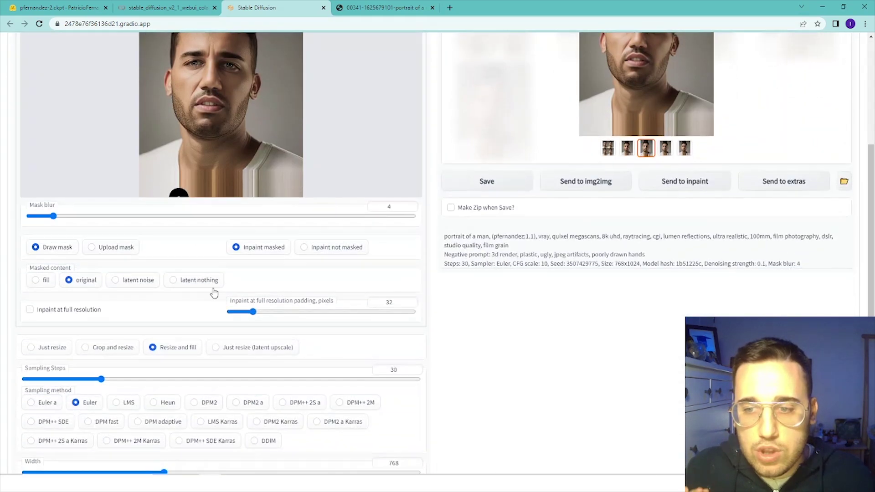
scroll(205, 346, "down", 4)
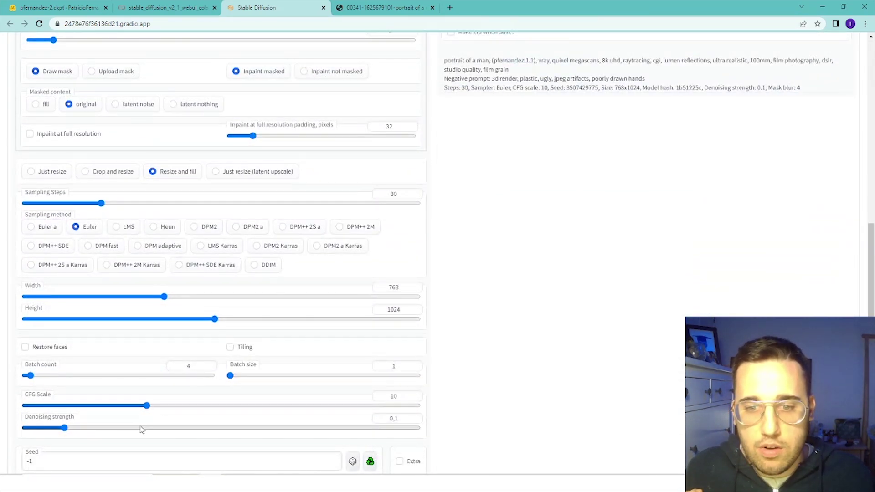
left_click_drag(141, 428, 228, 428)
scroll(422, 375, "up", 9)
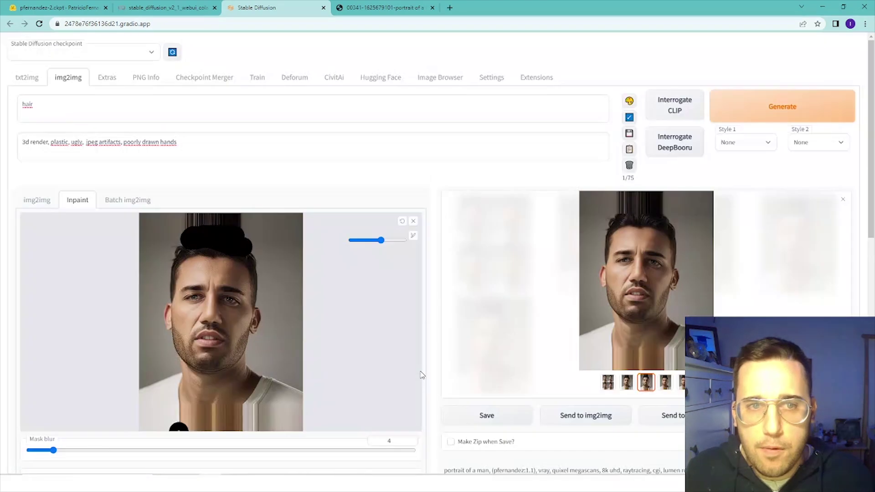
left_click(767, 113)
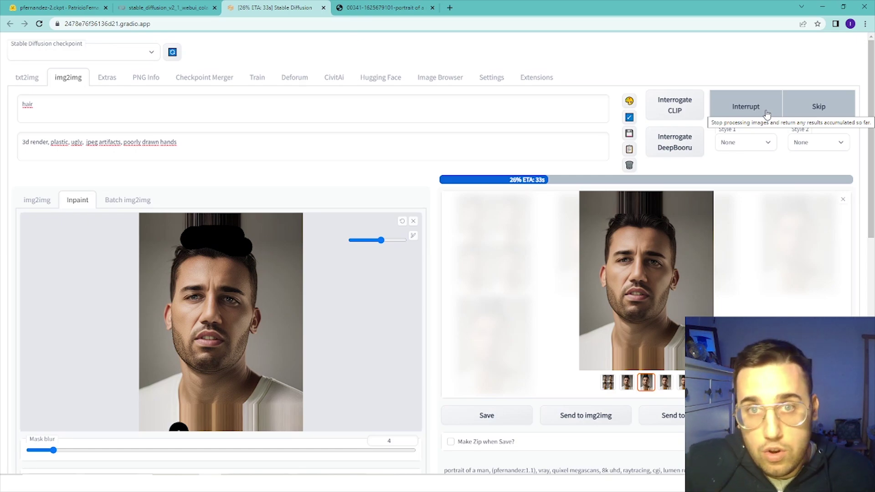
Interrupt the hair run and review its result full size.
left_click(767, 112)
left_click(626, 295)
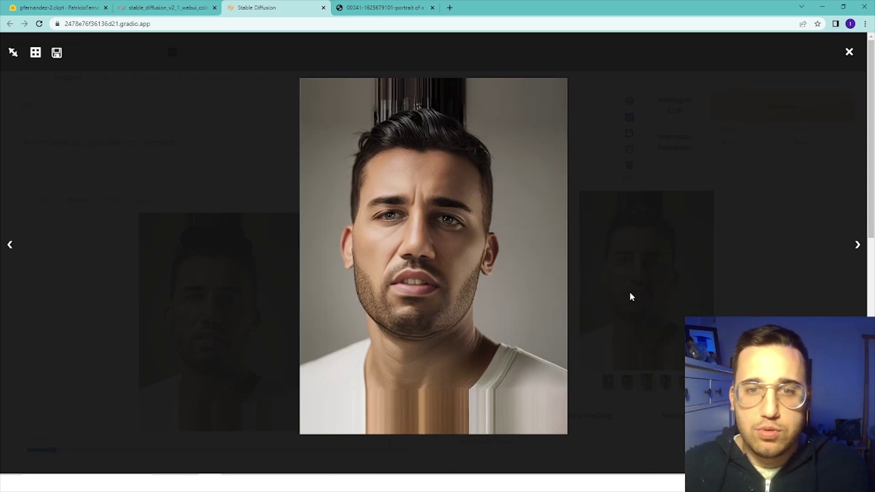
left_click(632, 297)
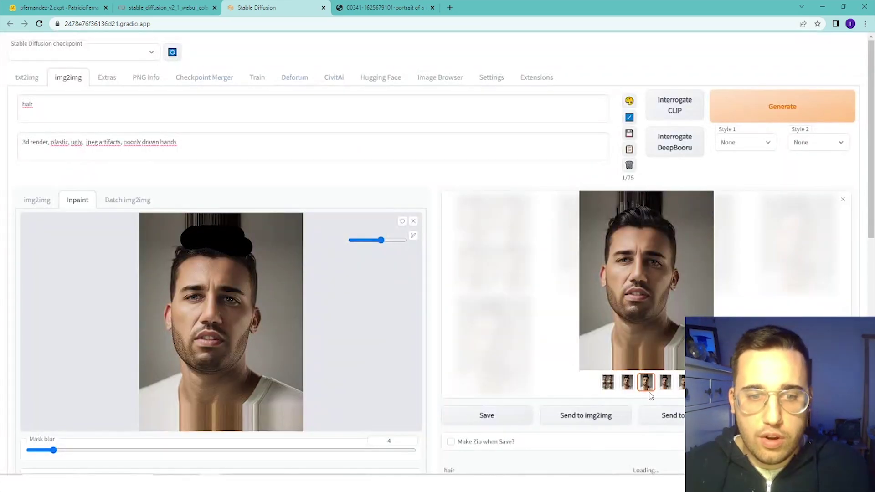
Load the result into Inpaint, clear the old mask, and mask the full top streak band.
left_click(673, 424)
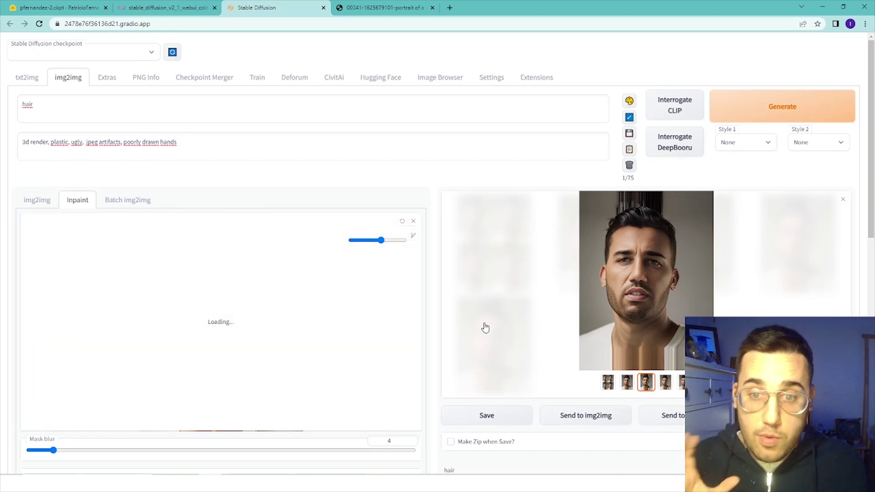
left_click(402, 222)
left_click(387, 241)
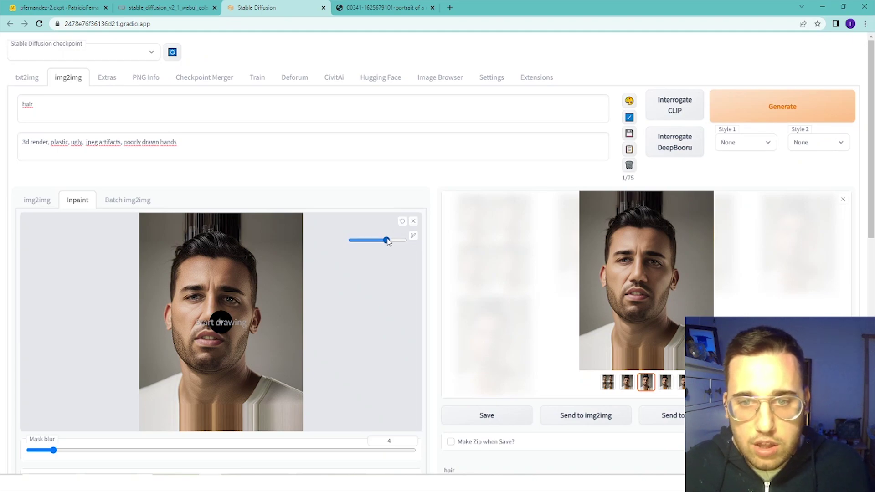
left_click_drag(256, 239, 202, 218)
left_click_drag(182, 226, 203, 226)
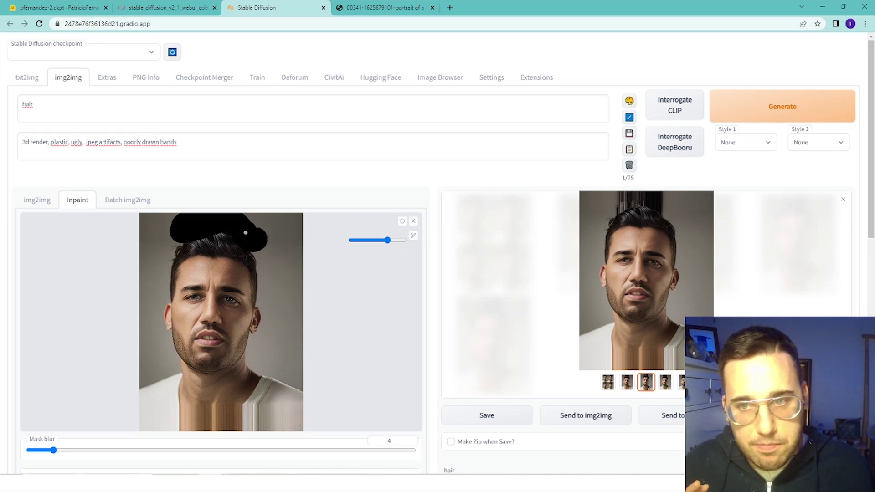
left_click_drag(250, 220, 268, 224)
left_click_drag(205, 213, 141, 224)
Change the prompt to 'white background' and review each of the four inpainted variants.
triple_click(70, 101)
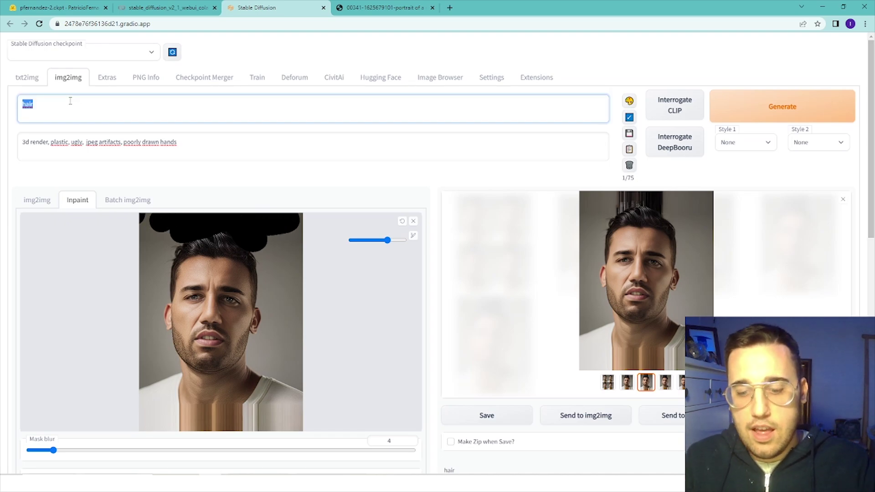
type("whi")
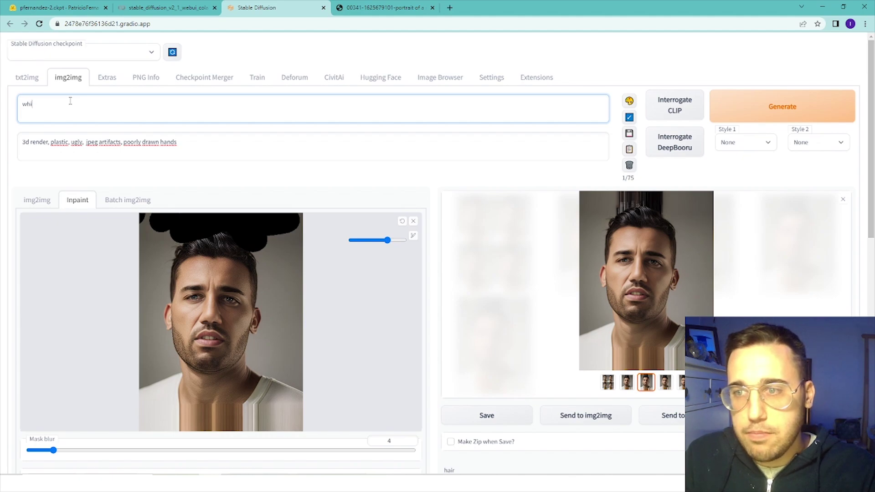
type("te background")
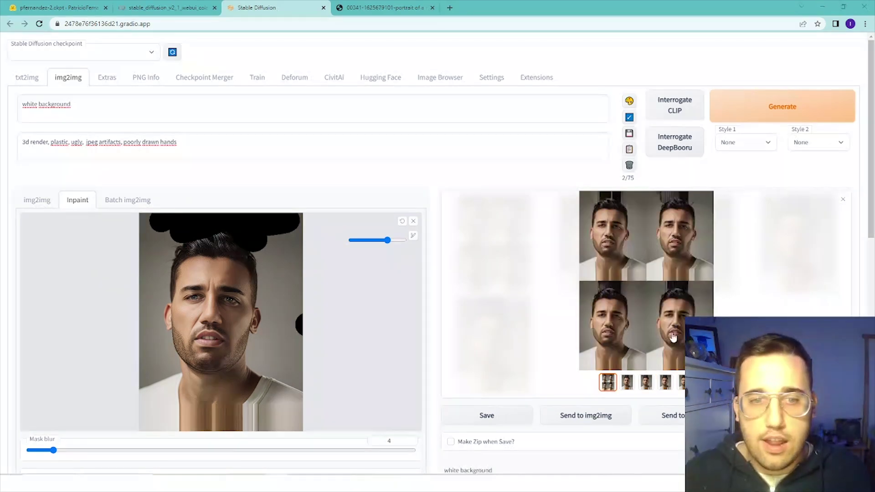
left_click(646, 320)
key("Right")
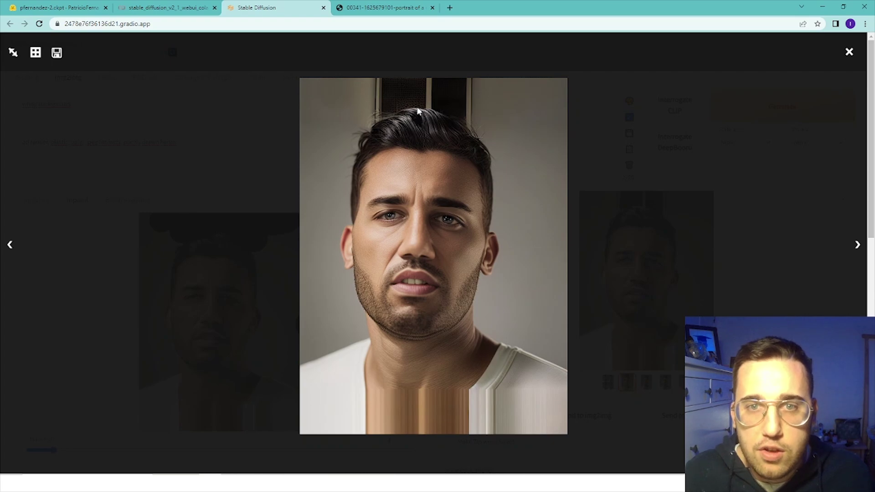
key("Right")
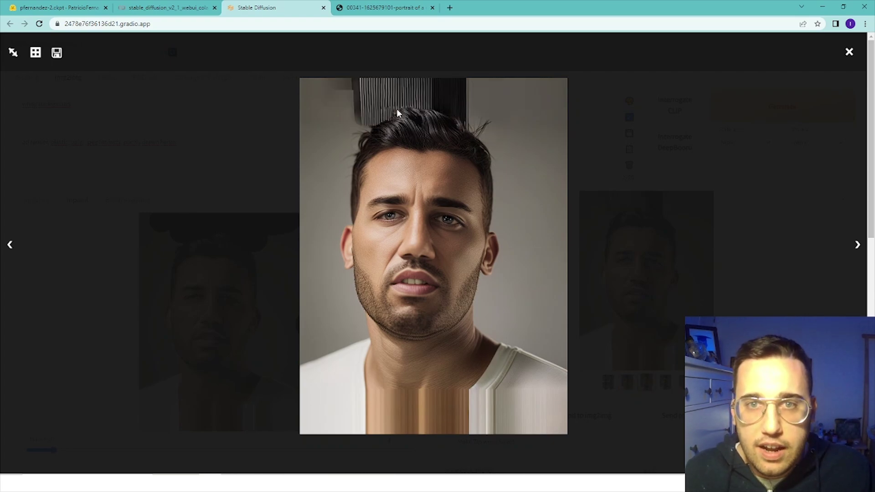
key("Right")
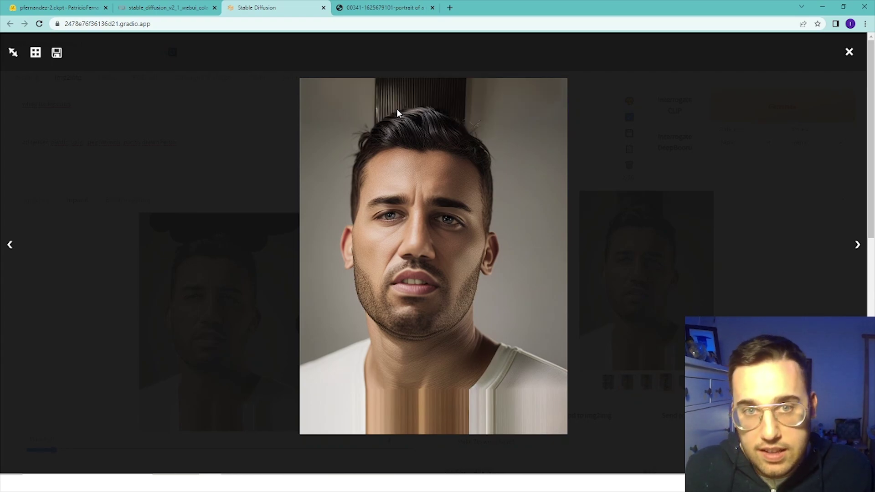
key("Right")
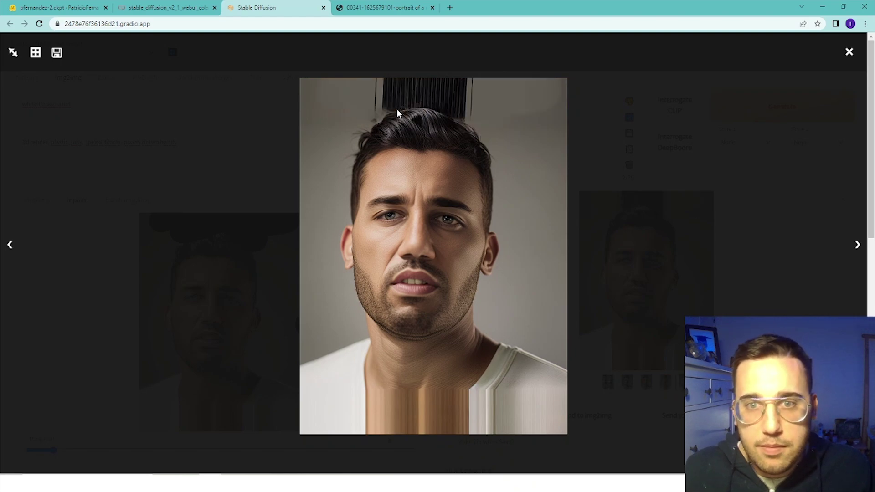
key("Right")
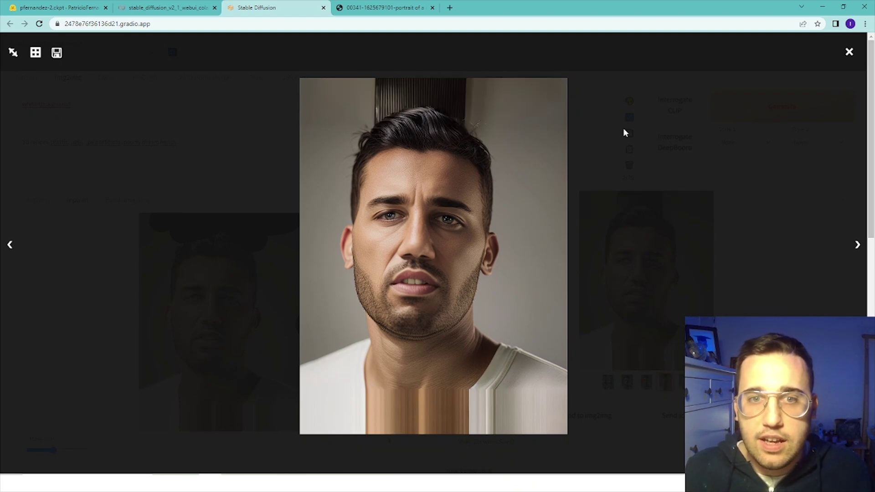
left_click(623, 128)
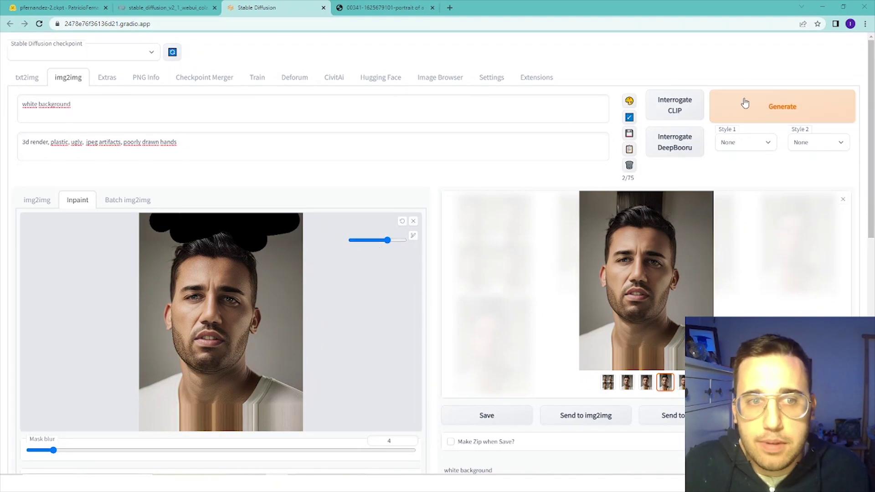
Generate another inpainted version of the top and view the newest result full size.
left_click(262, 103)
key("ctrl+Return")
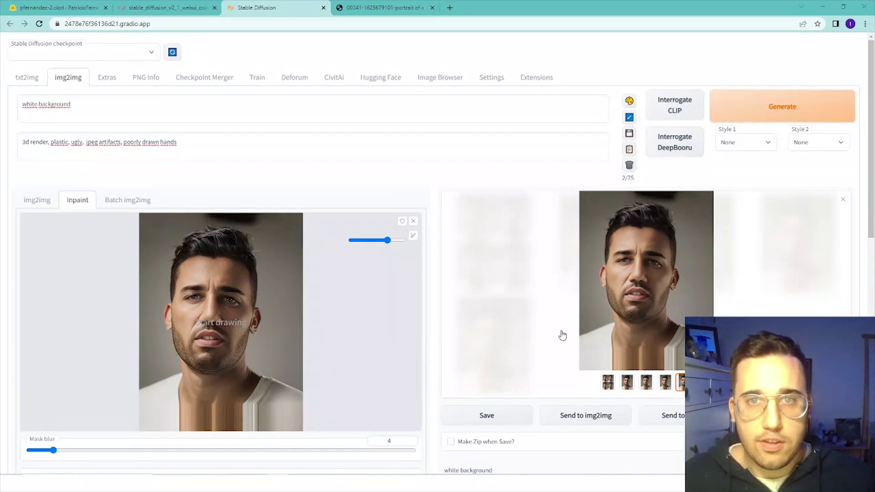
left_click(657, 309)
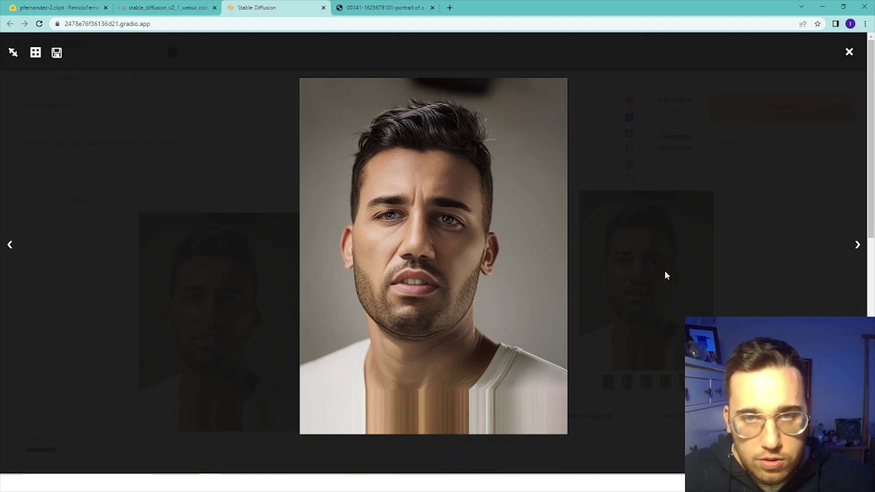
left_click(664, 271)
Recheck the result, mask the leftover streaks above the head, and rerun the inpaint.
left_click(664, 271)
left_click(665, 271)
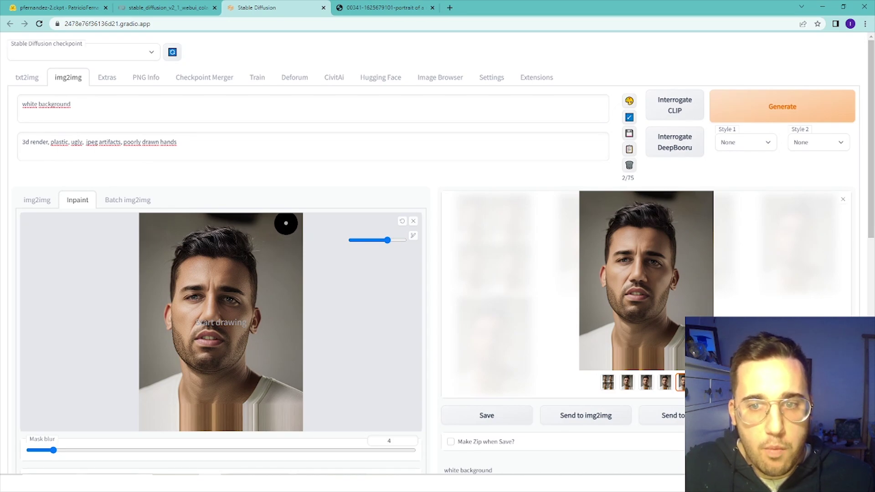
left_click_drag(276, 222, 220, 216)
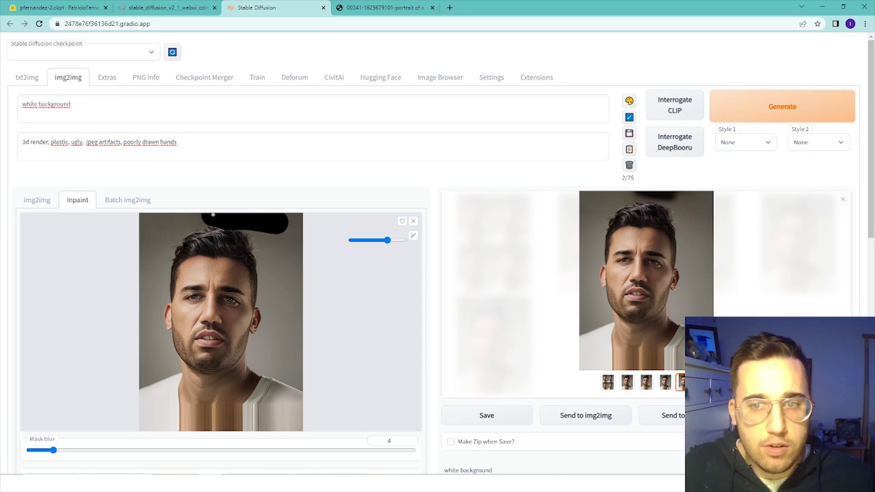
key("ctrl+Return")
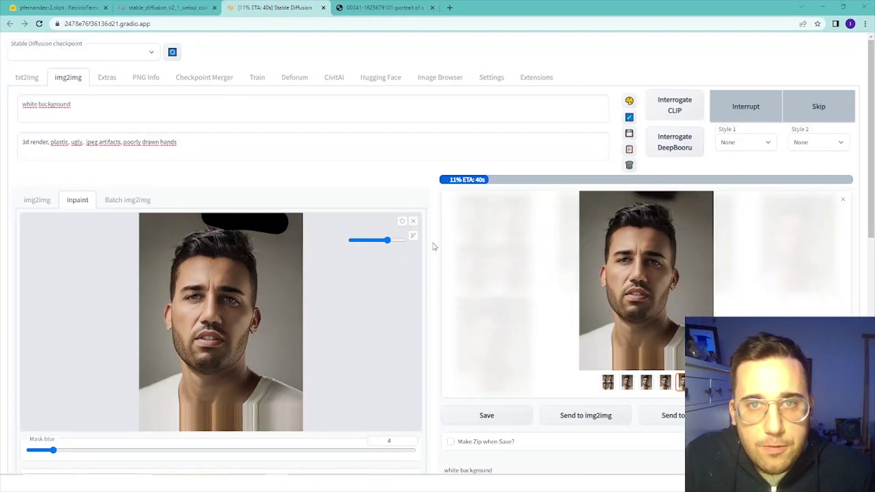
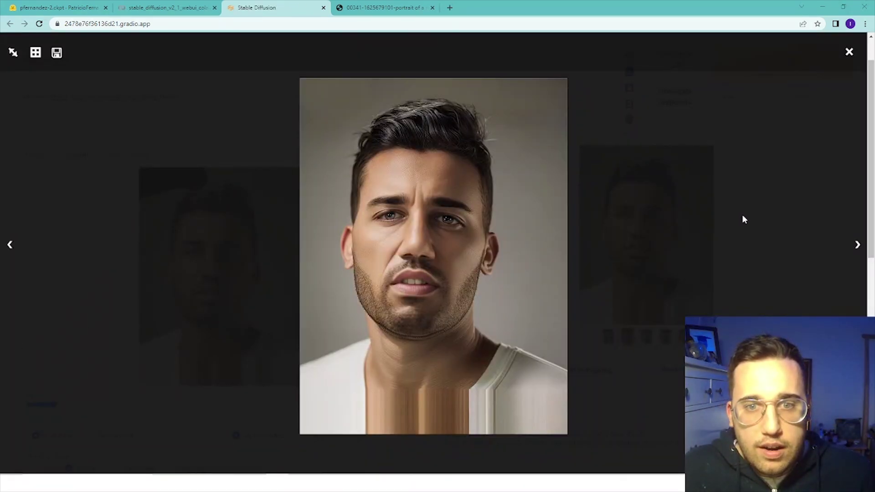
Close the portrait previews and paint a mask over the smeared lower chest area.
left_click(735, 213)
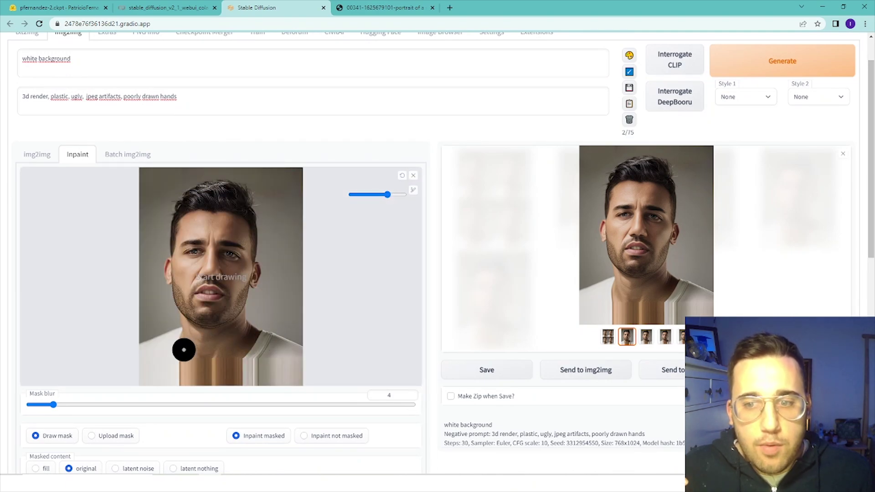
left_click(688, 276)
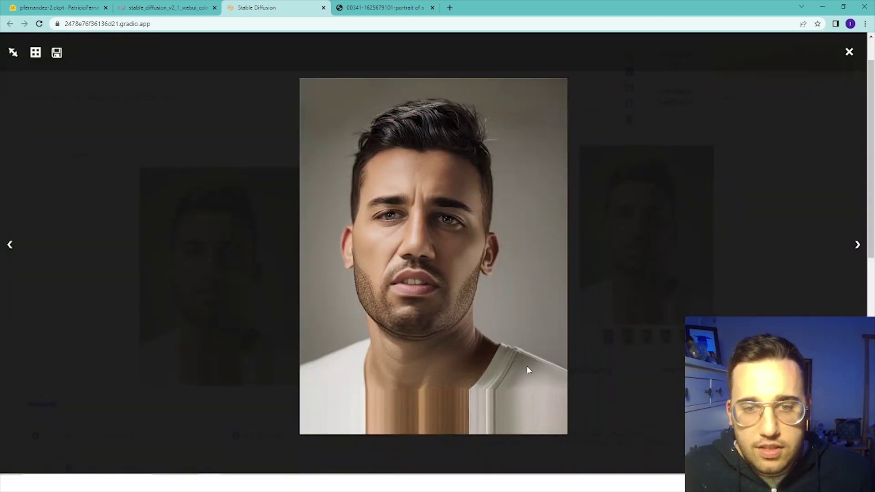
left_click(645, 317)
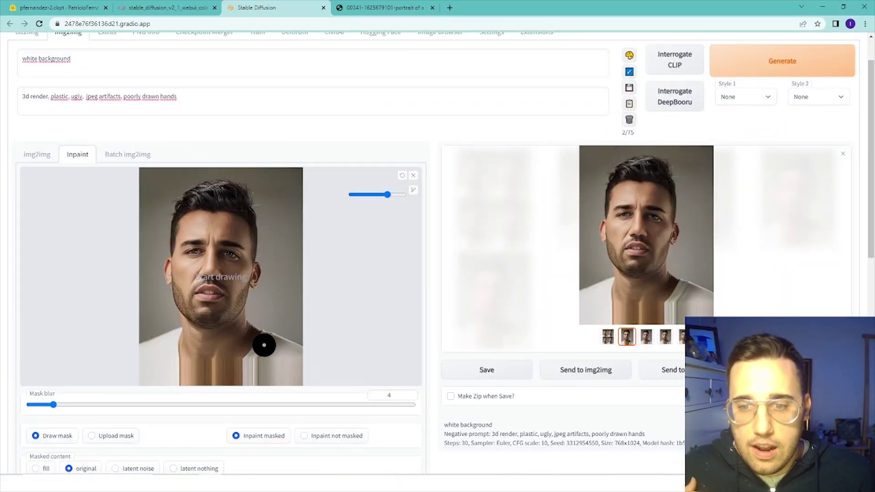
mouse_move(266, 342)
left_mouse_down()
mouse_move(251, 368)
mouse_move(181, 361)
mouse_move(171, 380)
mouse_move(237, 379)
left_mouse_up()
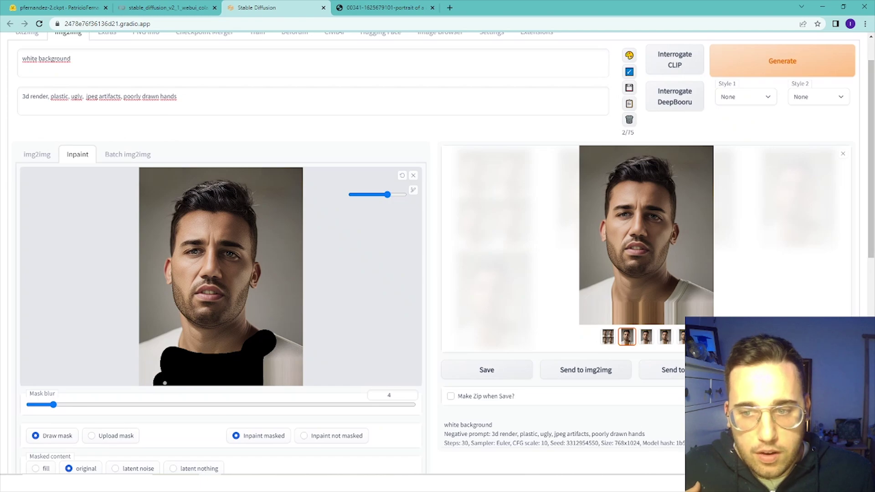
Raise the inpainting denoising strength to 0.87.
scroll(164, 376, "down", 3)
scroll(249, 362, "down", 6)
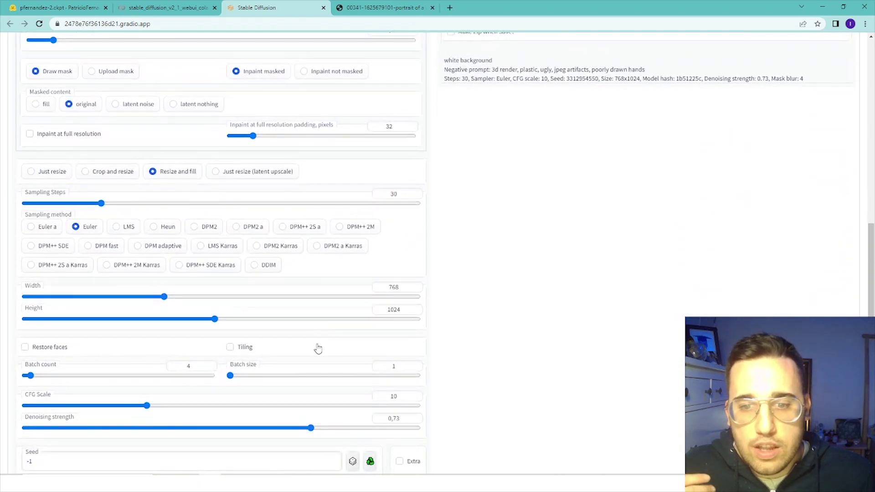
scroll(319, 350, "down", 1)
left_click(367, 336)
Change the prompt to 'white t-shirt' and view the regenerated chest result full size.
scroll(346, 339, "up", 8)
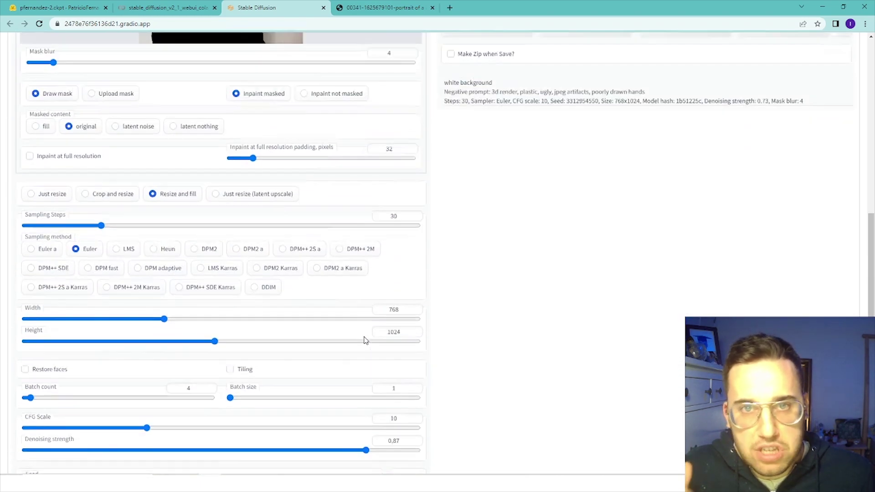
scroll(332, 345, "up", 3)
double_click(132, 113)
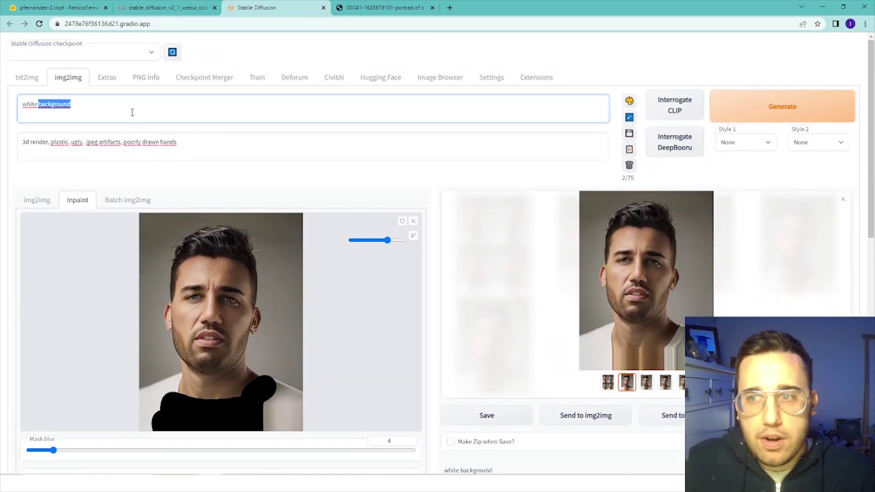
type("t")
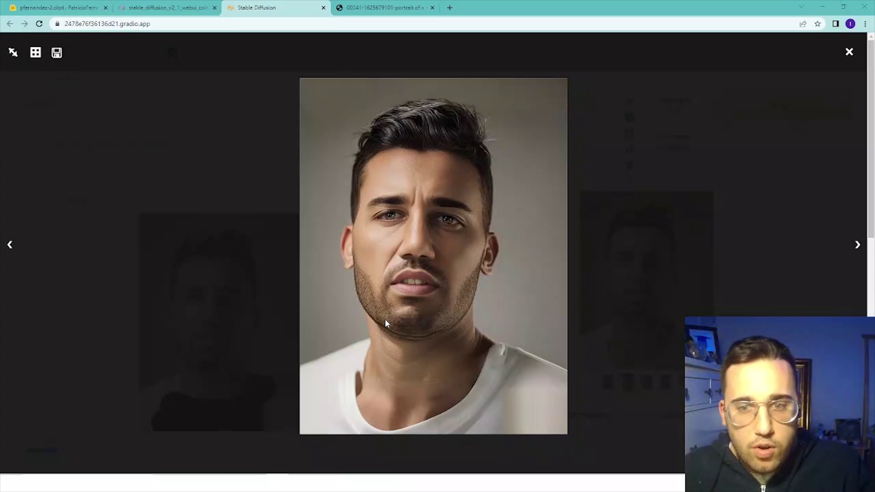
left_click(421, 313)
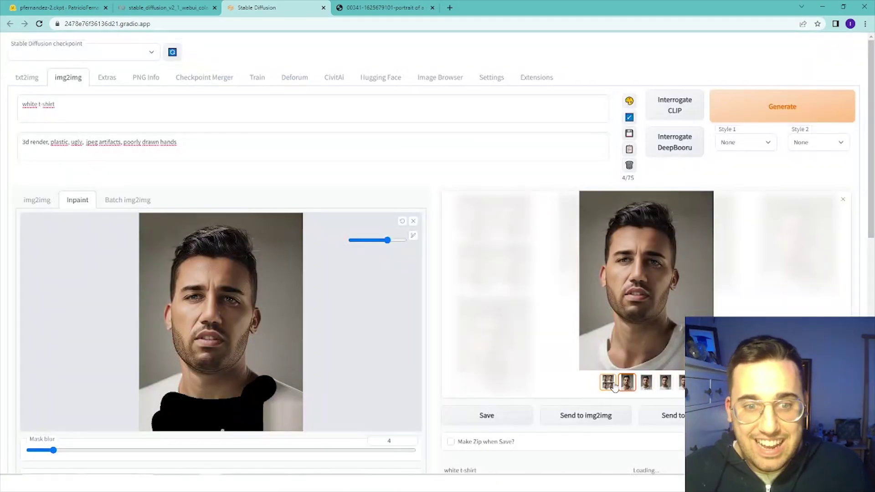
left_click(635, 321)
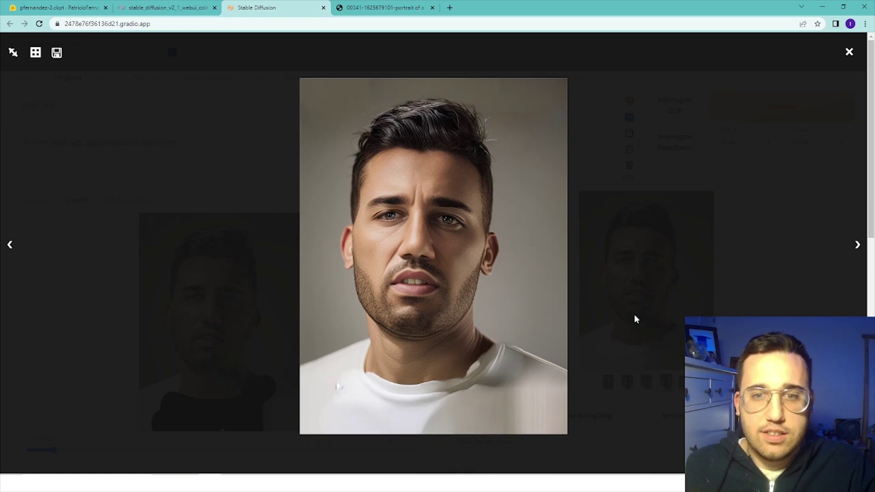
Send the white t-shirt result back to the Inpaint canvas.
left_click(439, 401)
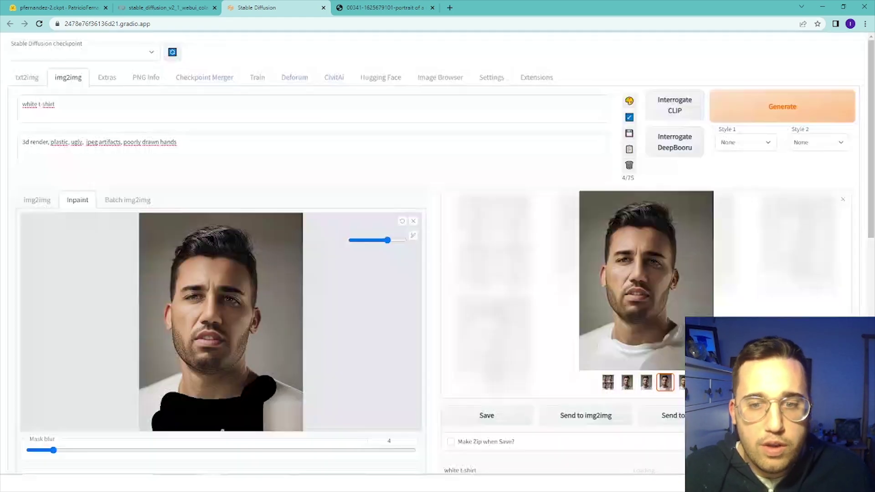
left_click(668, 418)
left_click(663, 328)
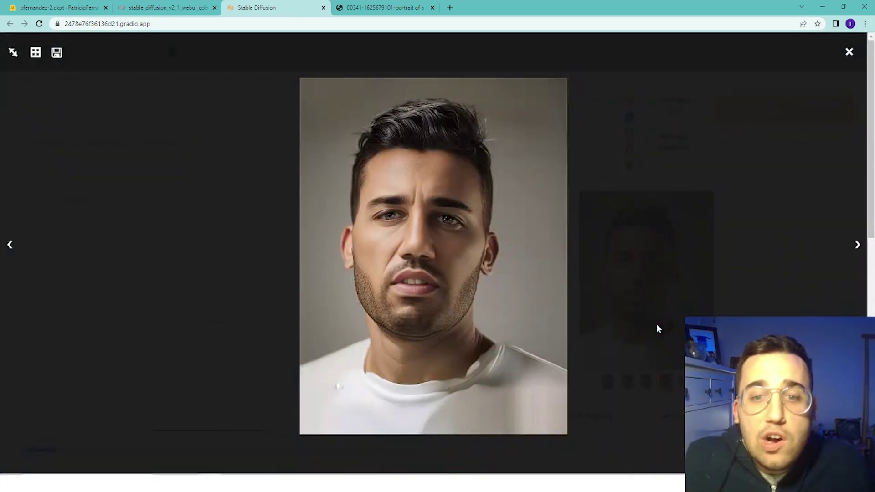
left_click(656, 324)
Lower denoising strength to 0.63 and generate a cleaner white t-shirt inpaint.
scroll(530, 345, "down", 7)
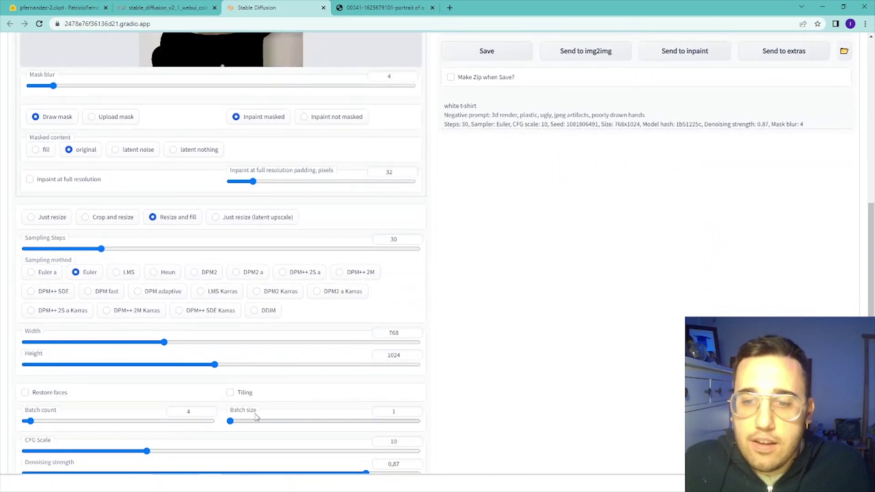
scroll(323, 387, "down", 2)
left_click_drag(322, 383, 242, 385)
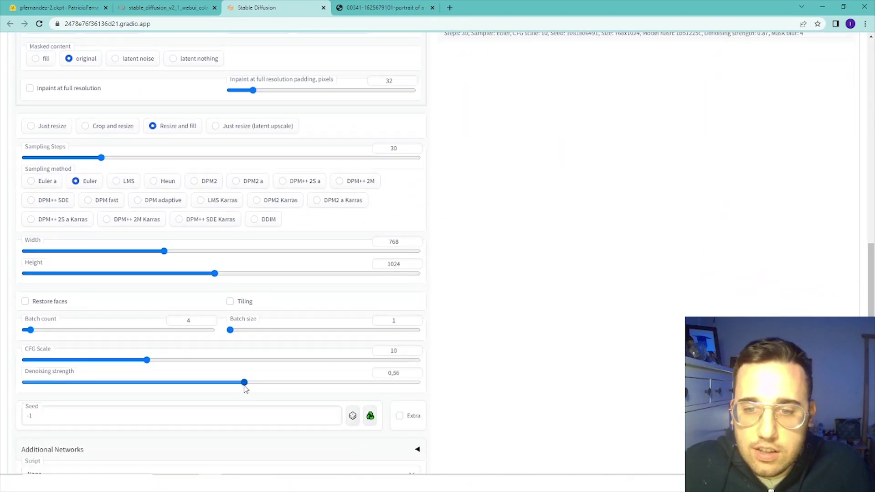
scroll(294, 376, "up", 2)
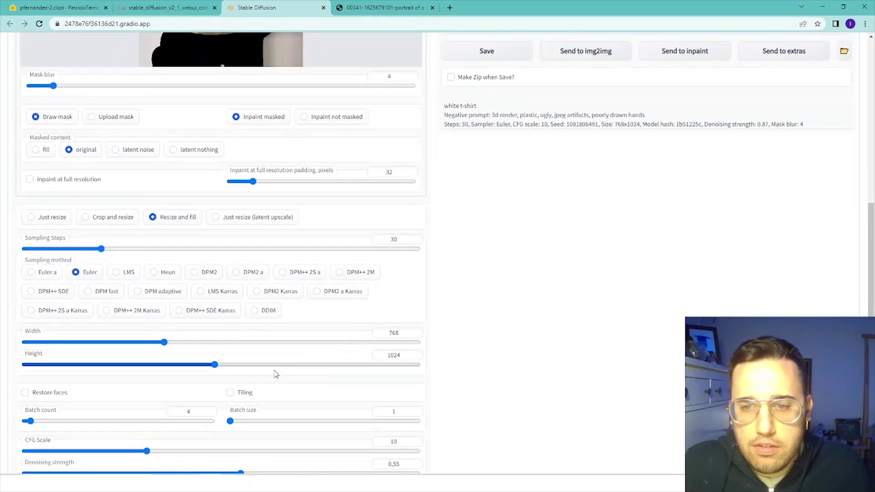
scroll(276, 371, "down", 1)
left_click_drag(280, 428, 272, 428)
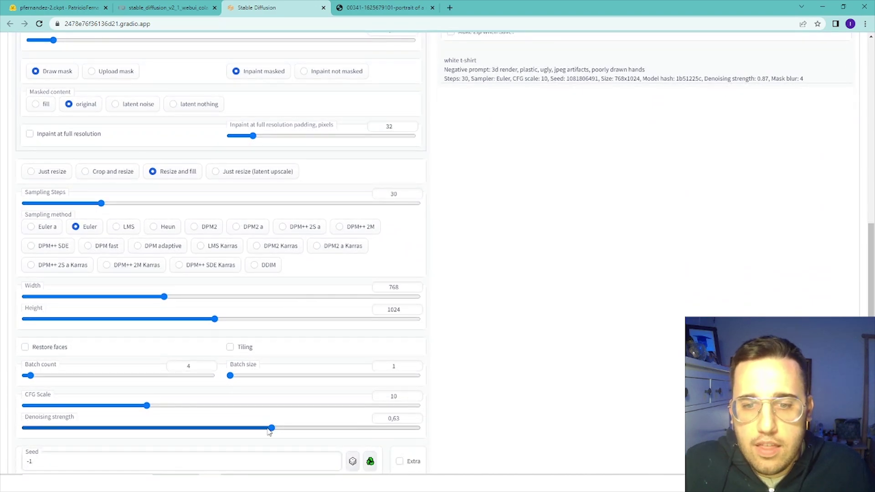
scroll(273, 431, "up", 5)
scroll(271, 401, "up", 4)
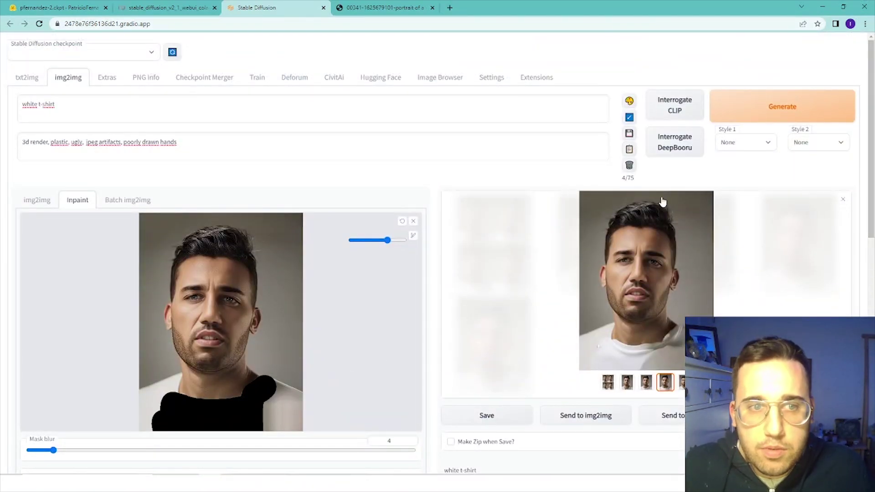
left_click(818, 106)
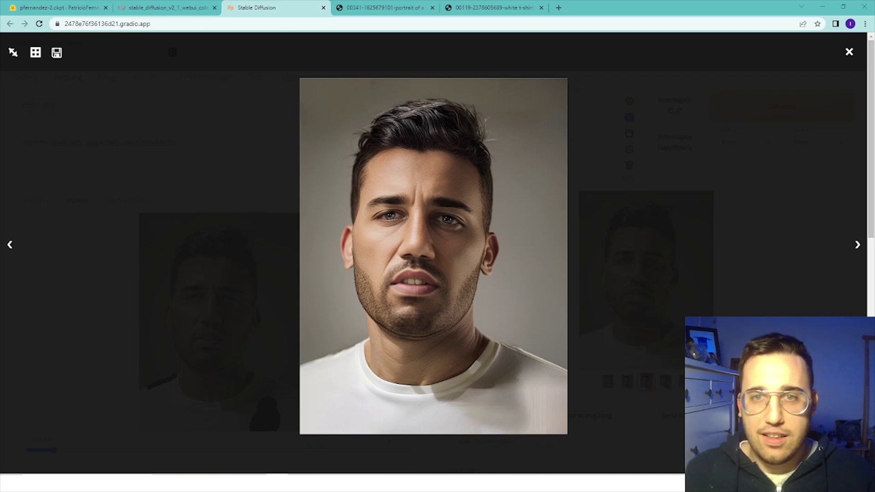
Flip between the original portrait and white t-shirt image tabs, ending on the Deadpool portrait.
mouse_move(383, 7)
left_click(390, 4)
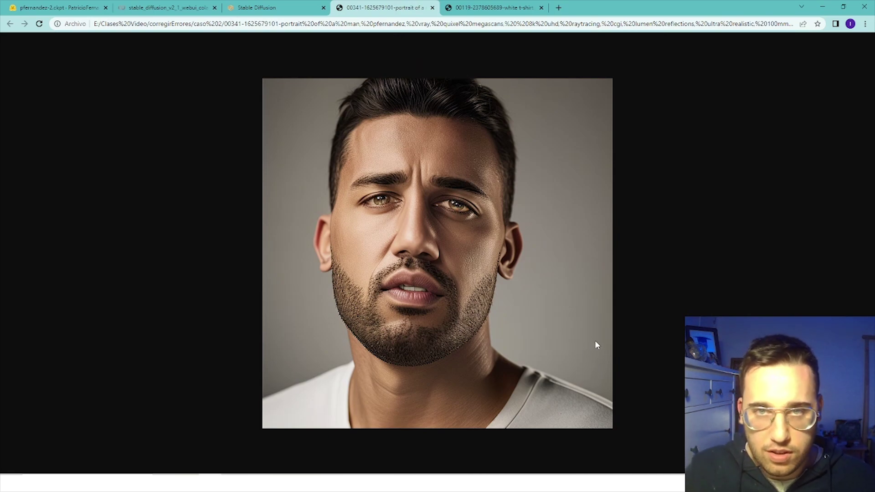
key("ctrl+Tab")
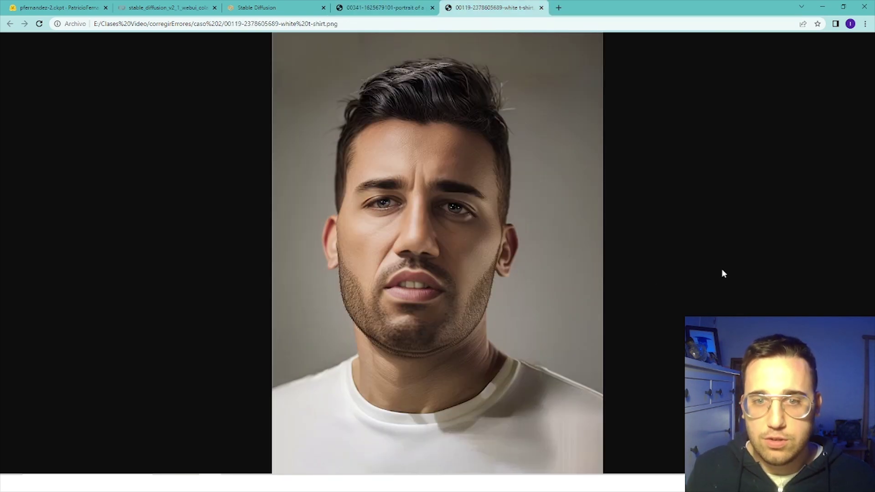
left_click(387, 7)
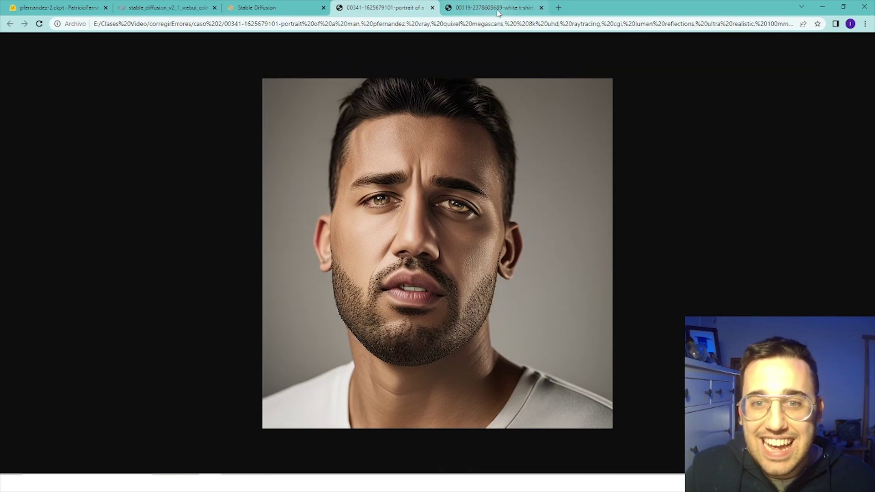
left_click(513, 10)
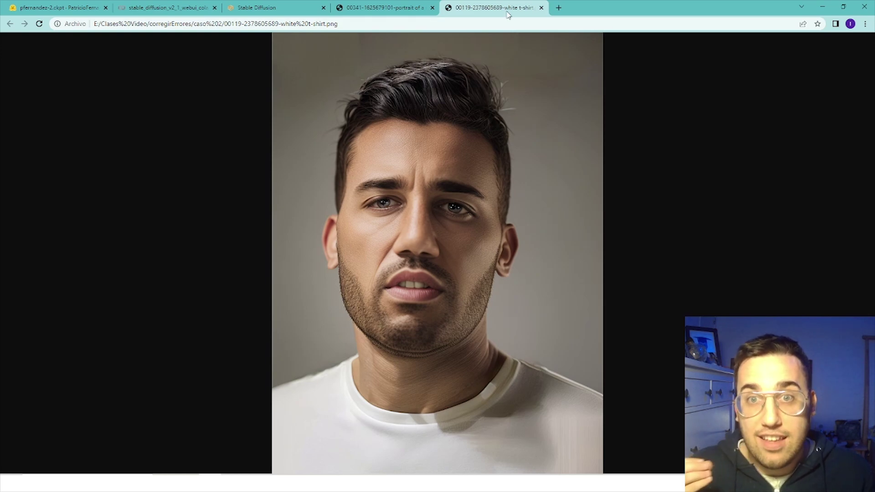
left_click(387, 8)
left_click(499, 11)
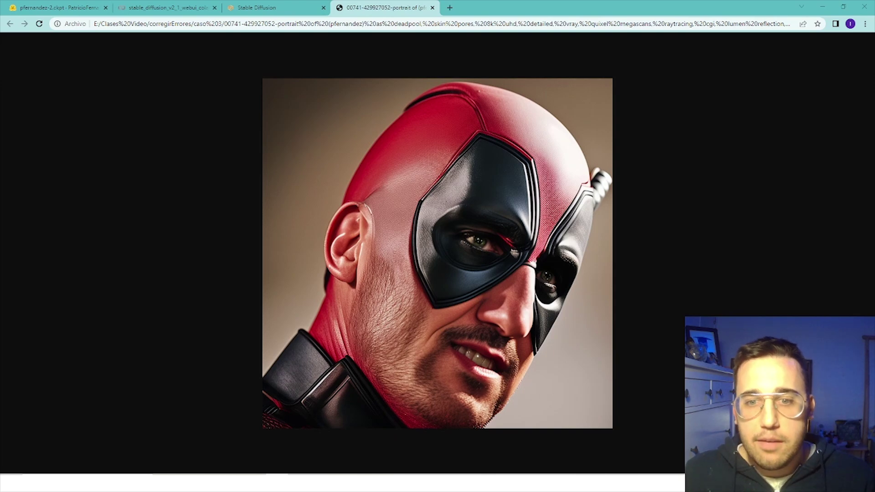
Zoom the Deadpool image tab to 110% and return to the Stable Diffusion WebUI tab.
scroll(470, 345, "up", 1)
scroll(470, 345, "up", 2)
scroll(471, 348, "up", 1, "ctrl")
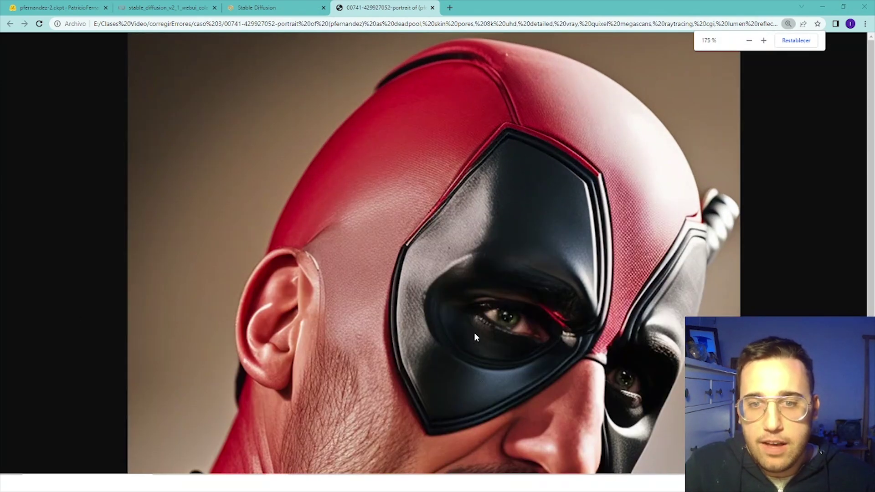
scroll(475, 333, "down", 3)
scroll(474, 332, "up", 2)
scroll(402, 289, "down", 2)
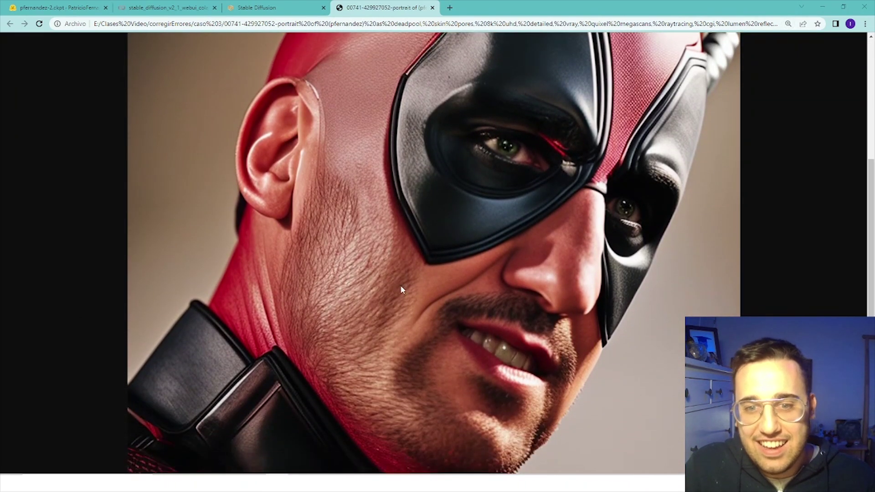
scroll(664, 313, "down", 3, "ctrl")
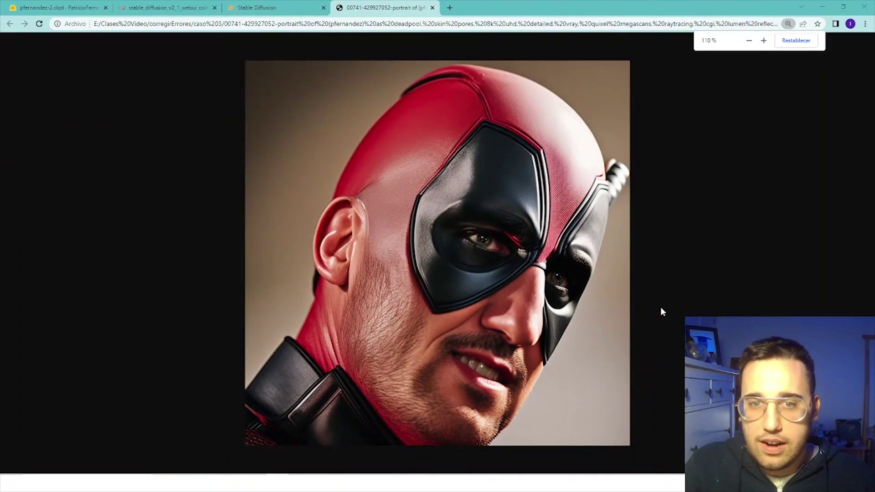
left_click(255, 8)
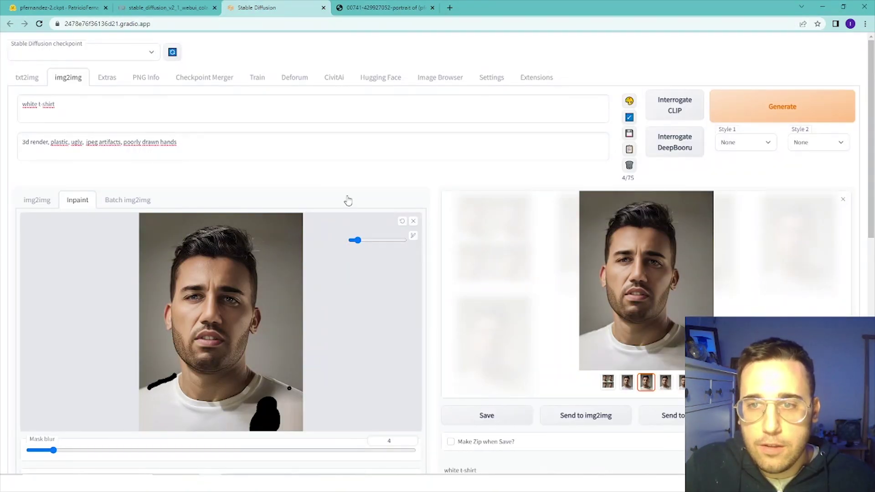
Send the Deadpool portrait and its prompt from PNG Info to img2img at 768×1024.
left_click(146, 77)
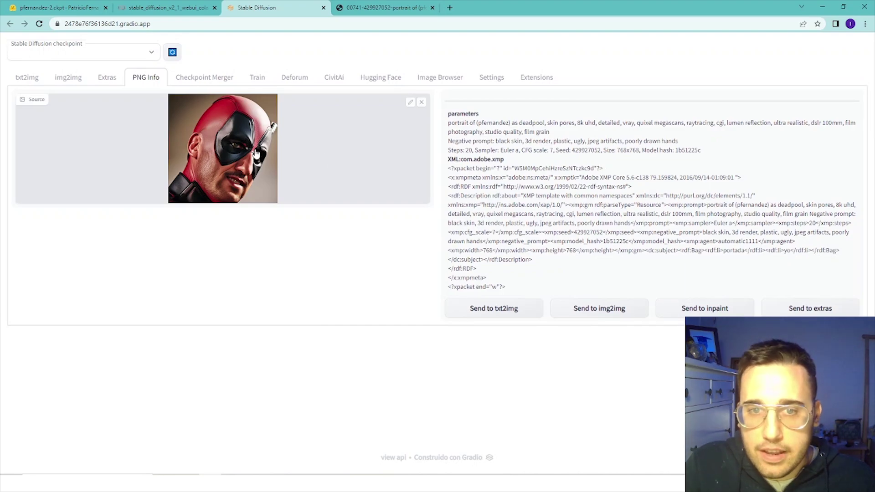
left_click(593, 313)
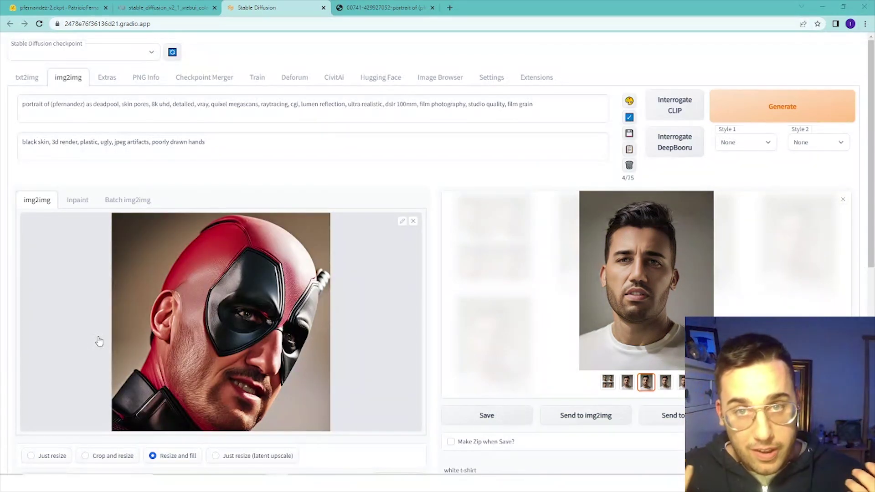
scroll(124, 303, "down", 4)
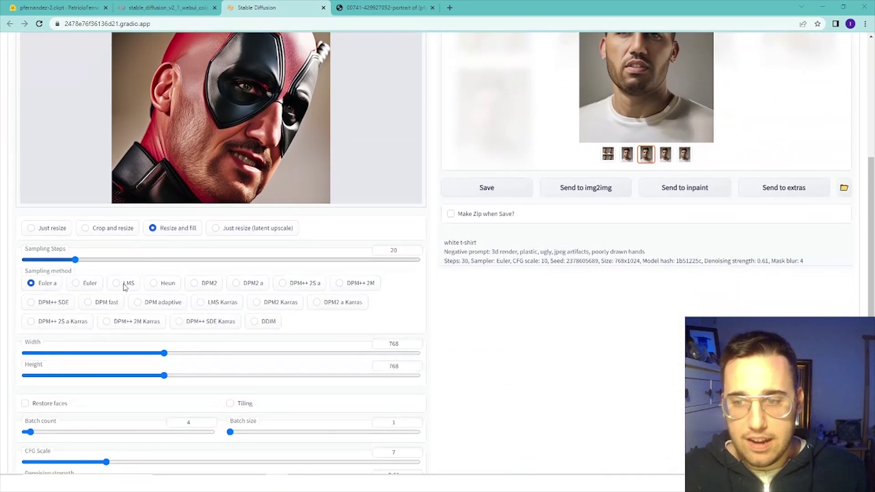
left_click_drag(165, 375, 215, 376)
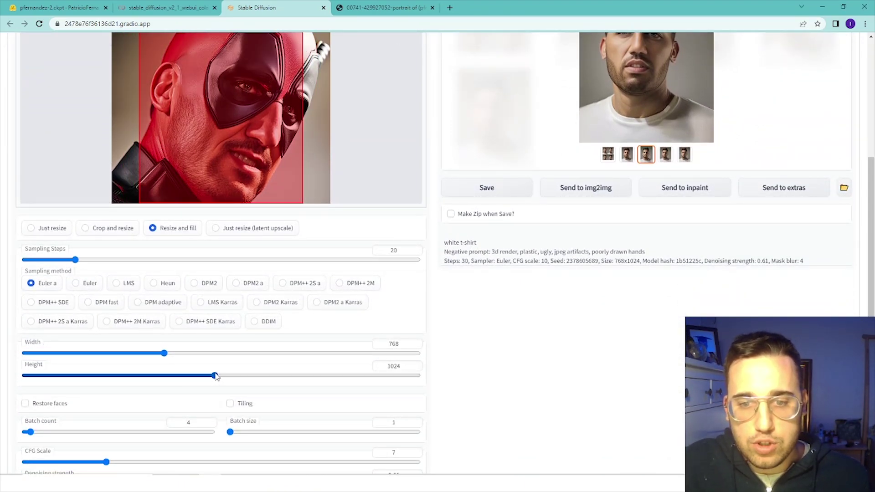
scroll(231, 410, "up", 2)
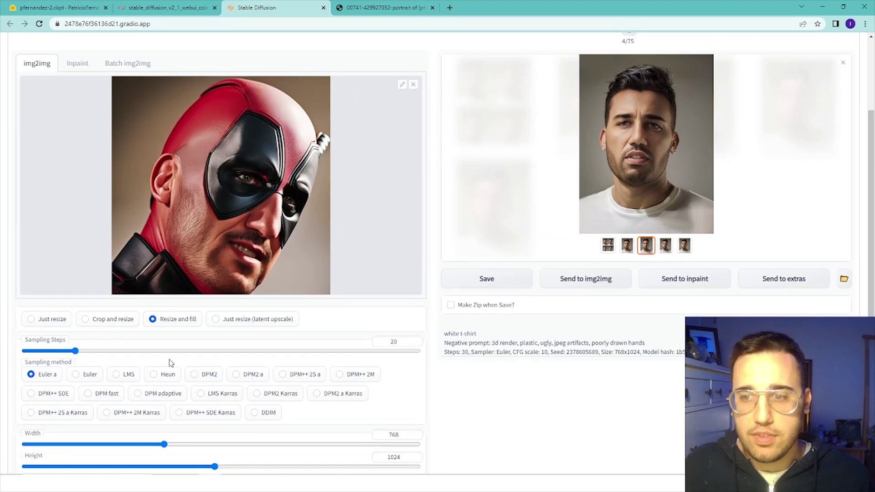
scroll(169, 328, "down", 1)
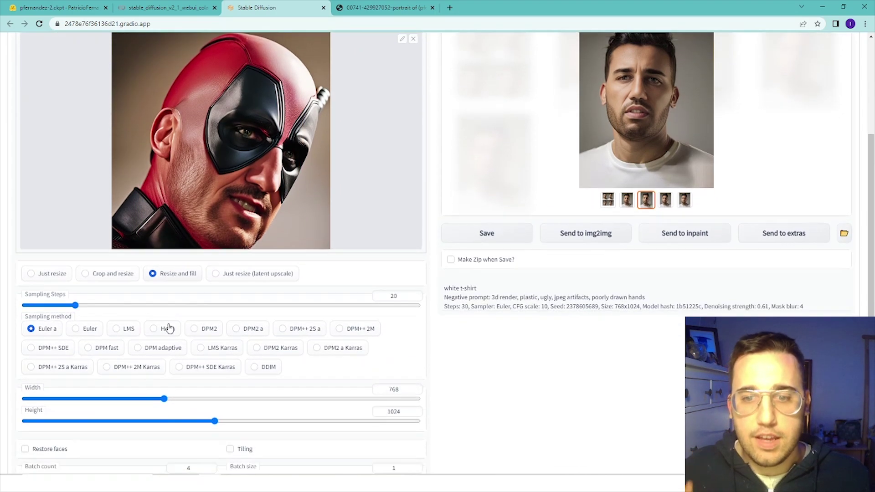
scroll(170, 328, "down", 2)
scroll(170, 328, "down", 2)
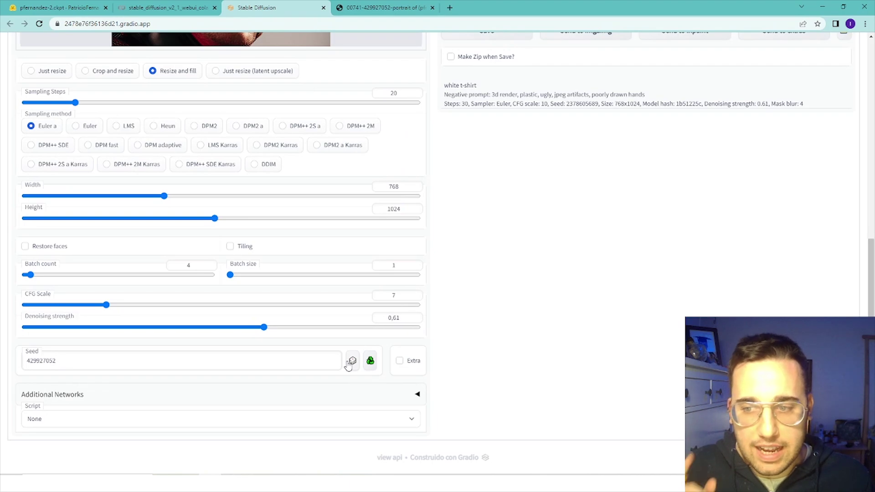
scroll(348, 364, "up", 5)
scroll(349, 363, "up", 3)
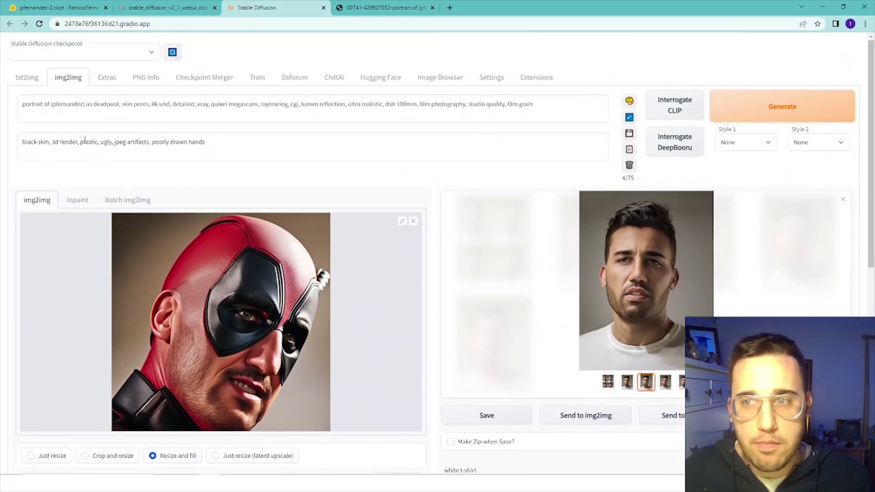
Set denoising strength to about 0.8 and generate four Deadpool portrait variations.
scroll(132, 286, "down", 8)
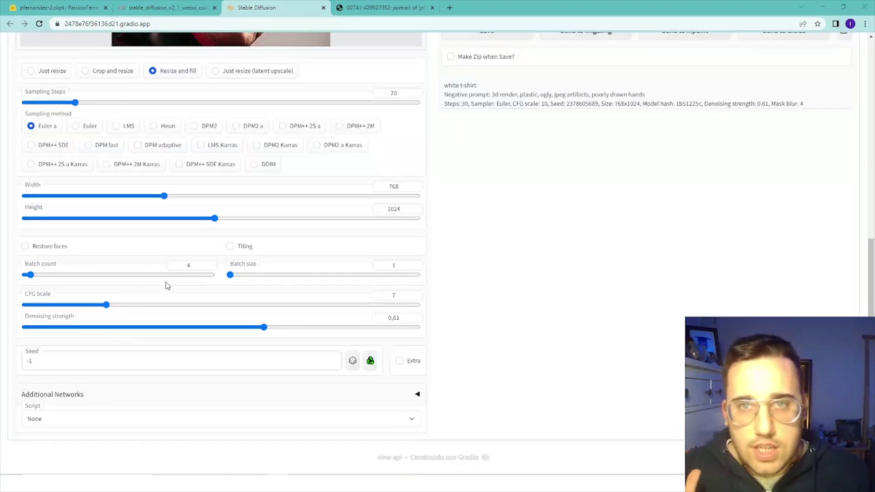
left_click(276, 327)
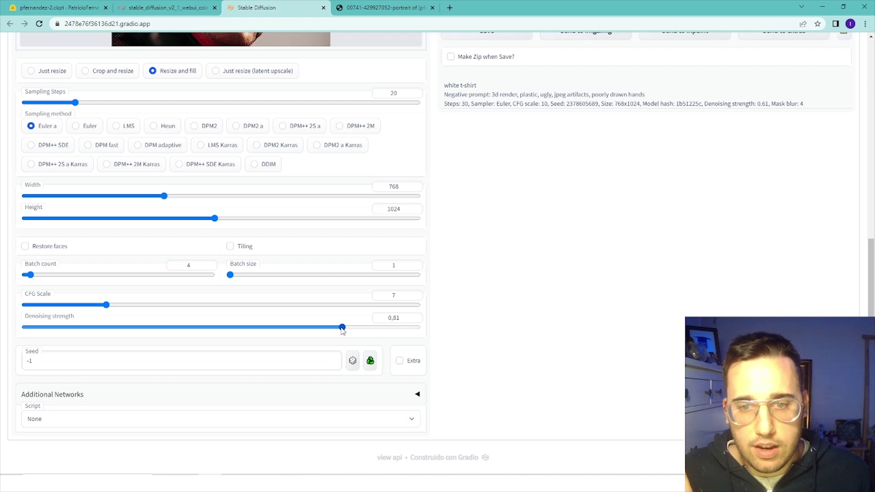
scroll(518, 279, "up", 6)
scroll(573, 243, "up", 2)
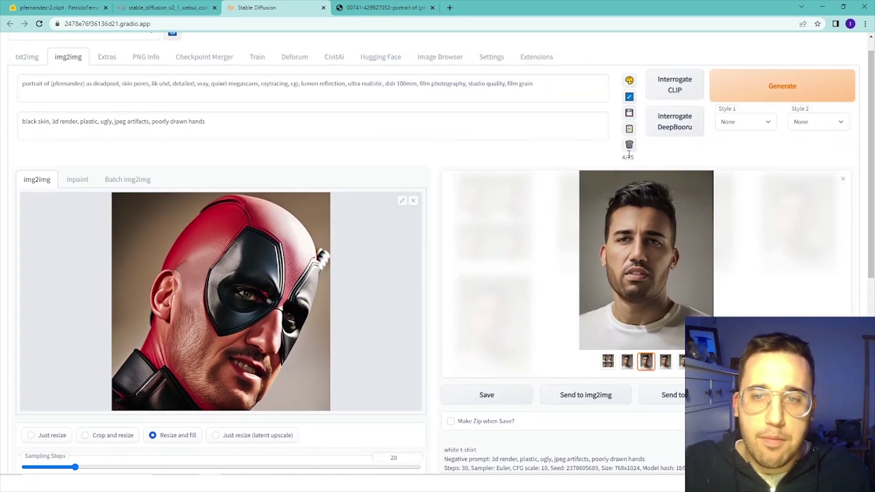
left_click(775, 86)
Browse the four 768×1024 Deadpool variations full size, then close the viewer.
left_click(663, 297)
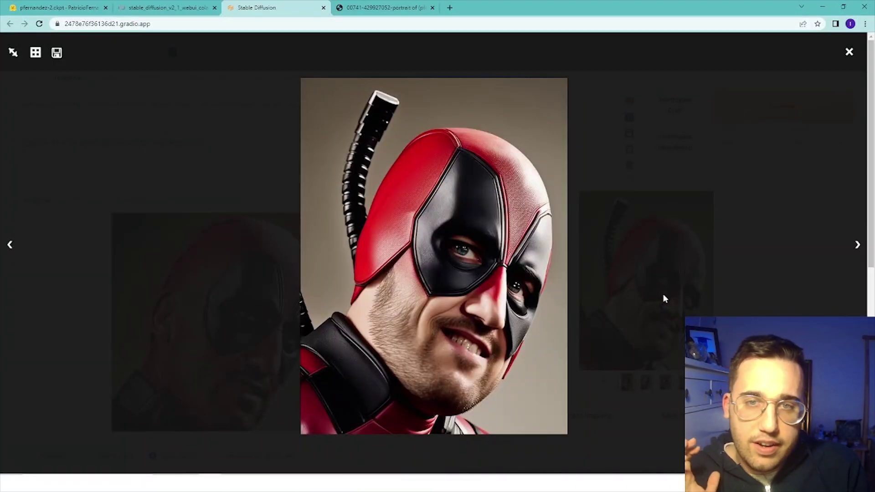
key("Right")
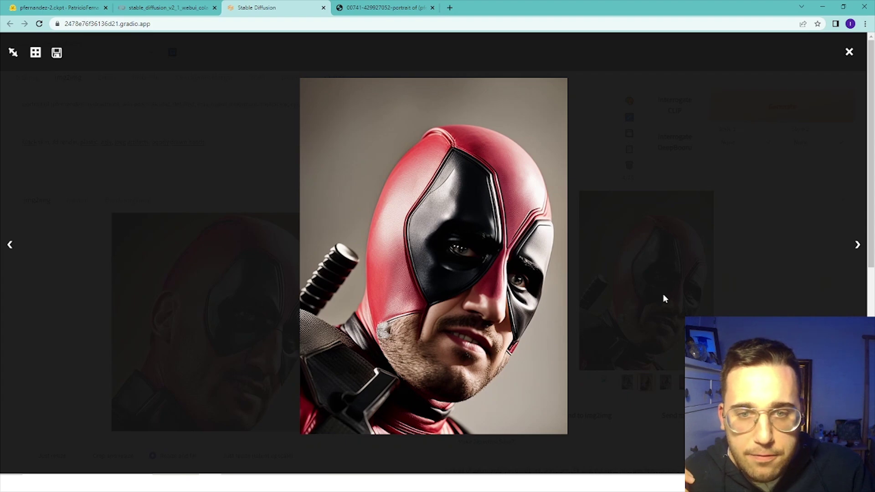
key("Right")
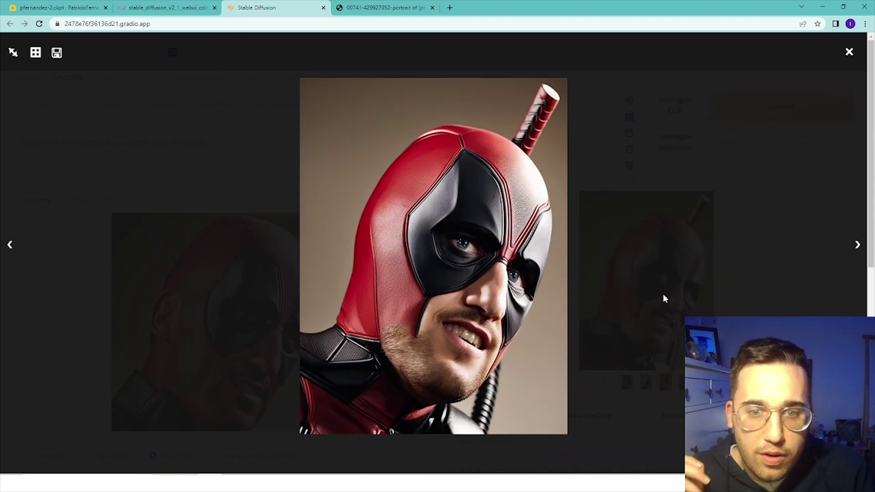
key("Right")
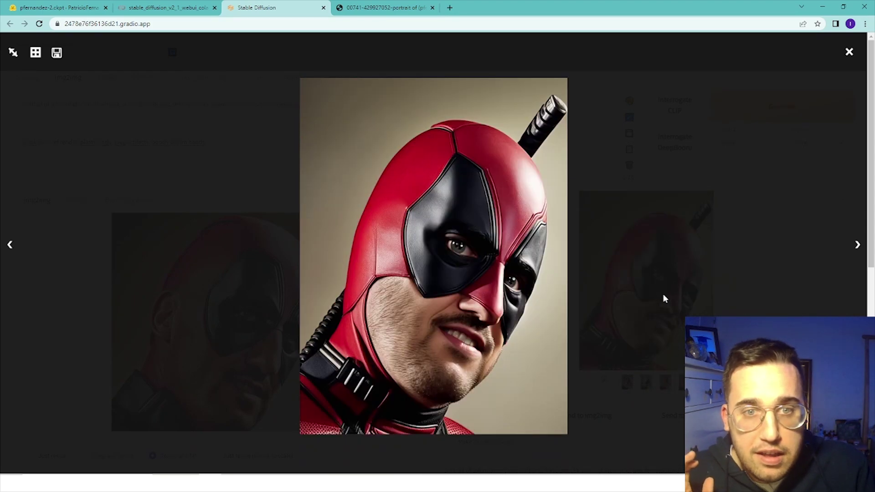
key("Right")
key("Escape")
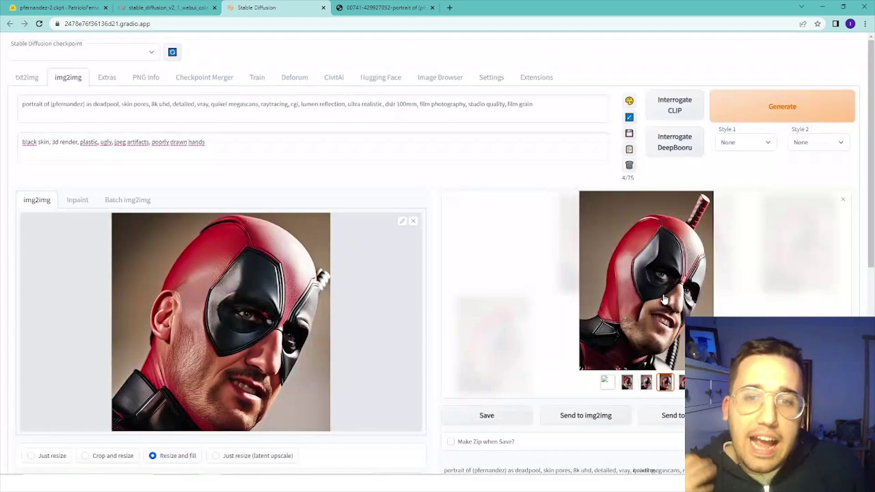
scroll(664, 298, "down", 5)
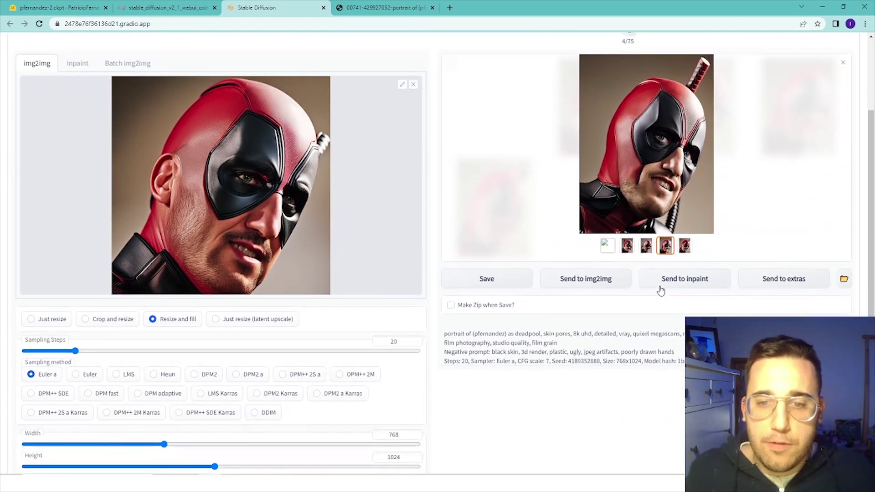
In Calculator, work out half the difference between 1024 and 768, giving 128.
scroll(537, 340, "up", 1)
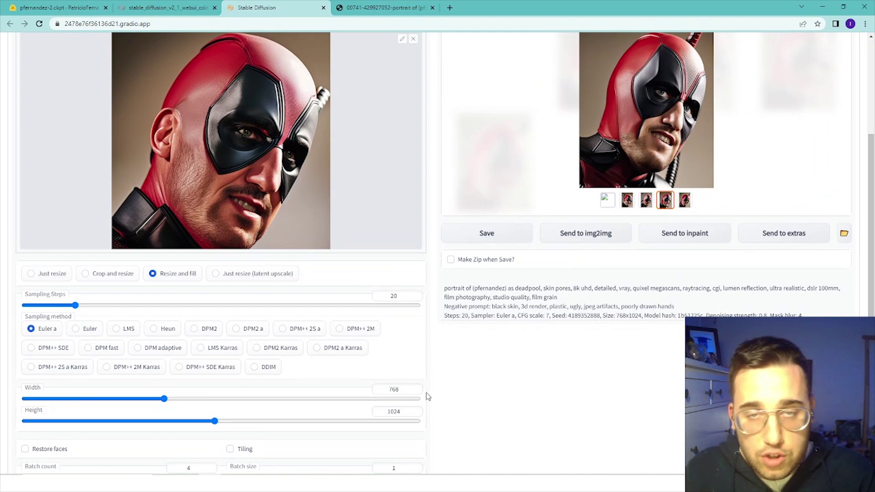
key("XF86Calculator")
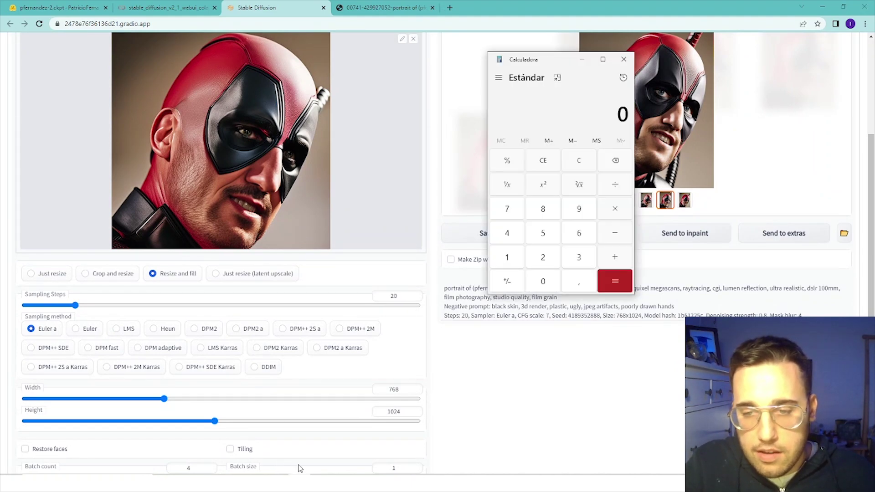
type("1")
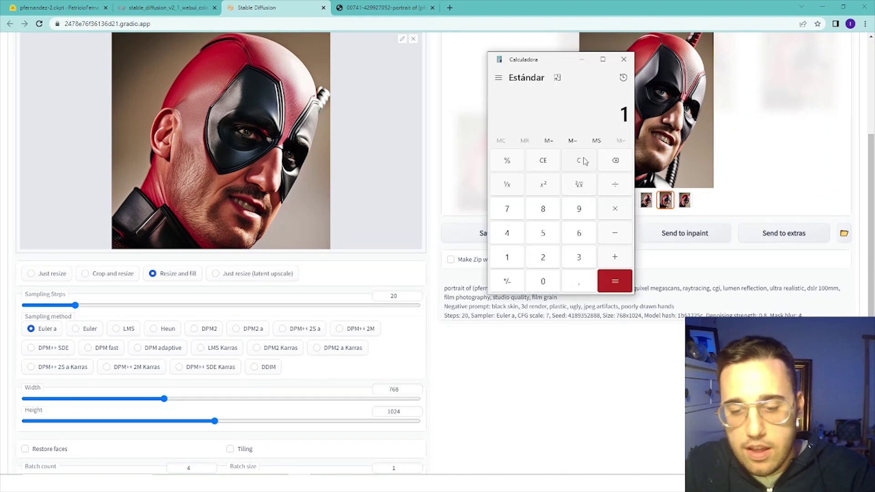
type(".024")
key("minus")
type("7")
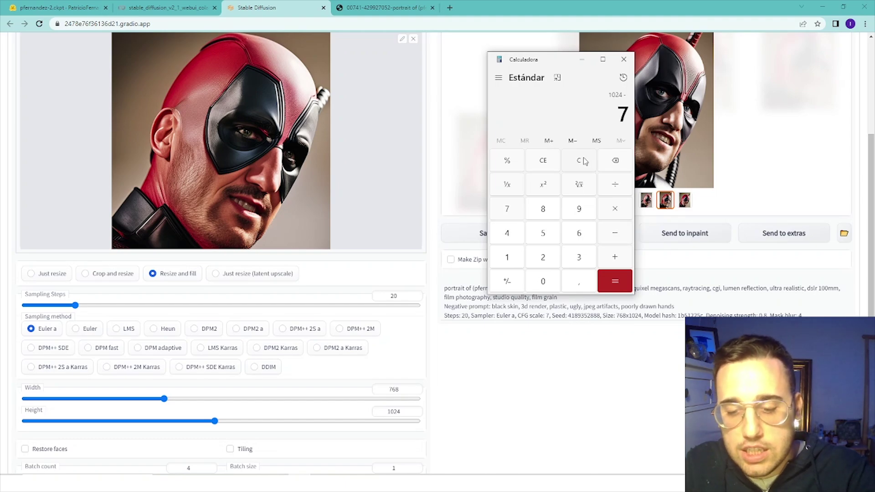
type("68")
key("Return")
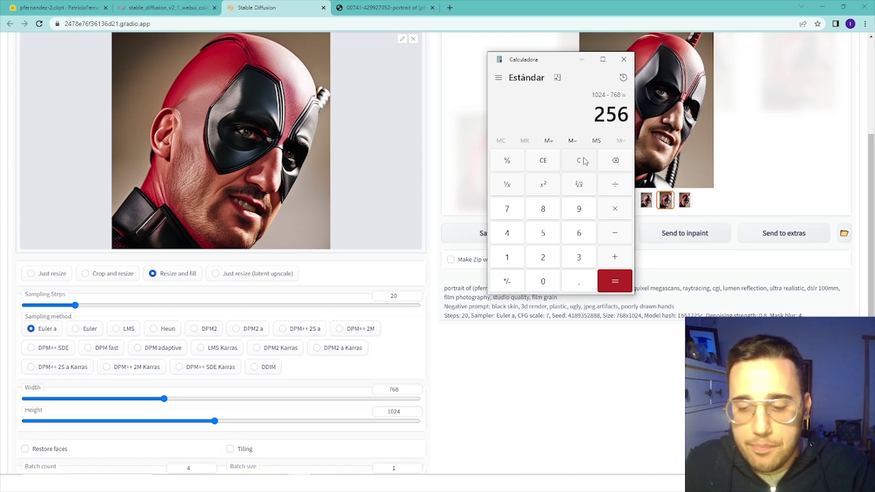
key("slash")
type("2")
key("Return")
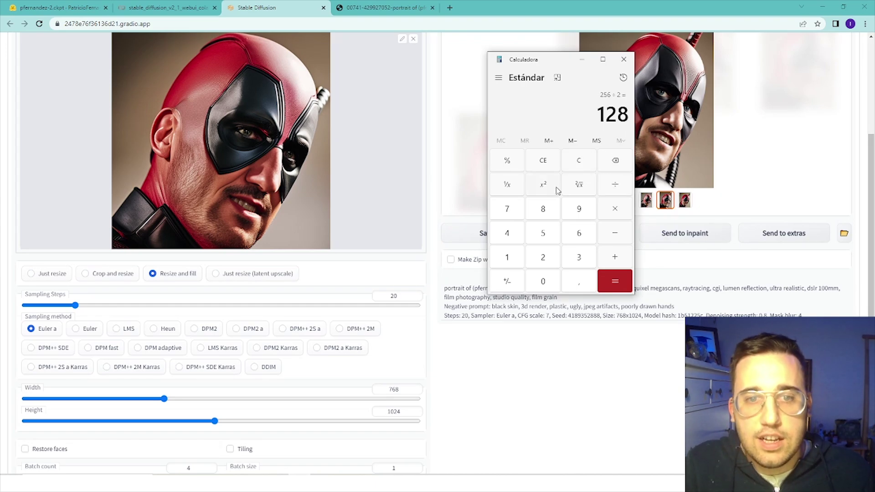
Compute 768 + 128 = 896 and enter 896 as the img2img height.
left_click(574, 168)
type("76")
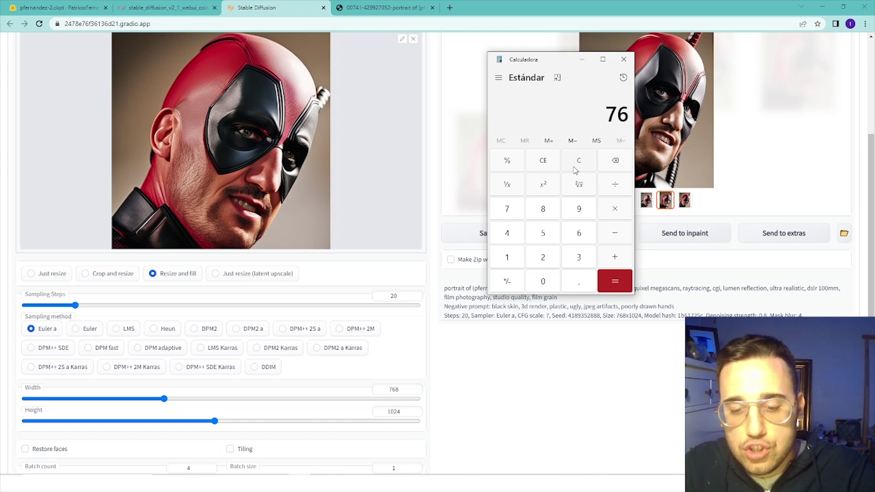
type("8")
key("plus")
type("128")
key("Return")
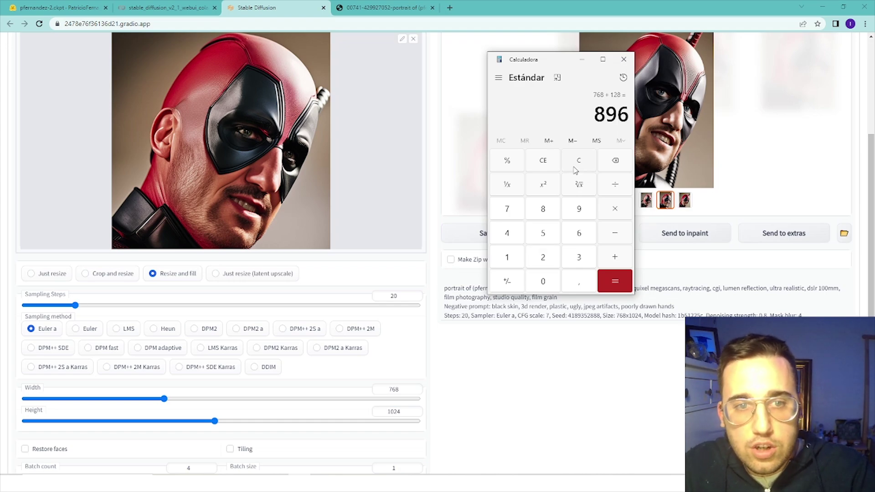
double_click(400, 412)
type("89")
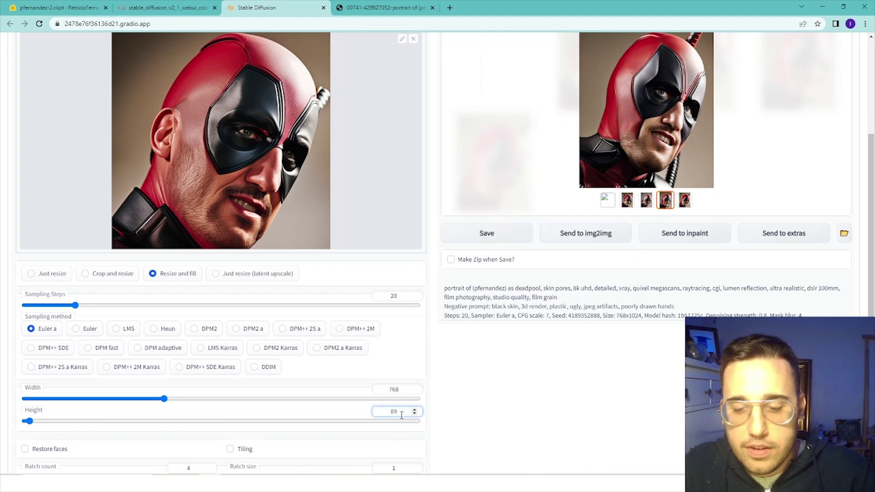
type("6")
Browse the new 768×896 Deadpool portraits full size, ending on the smiling one.
scroll(683, 384, "up", 4)
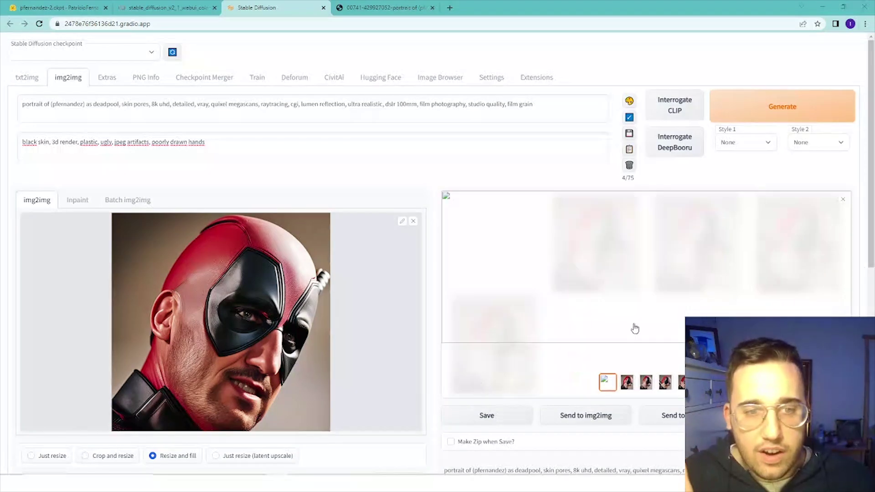
left_click(627, 382)
left_click(682, 339)
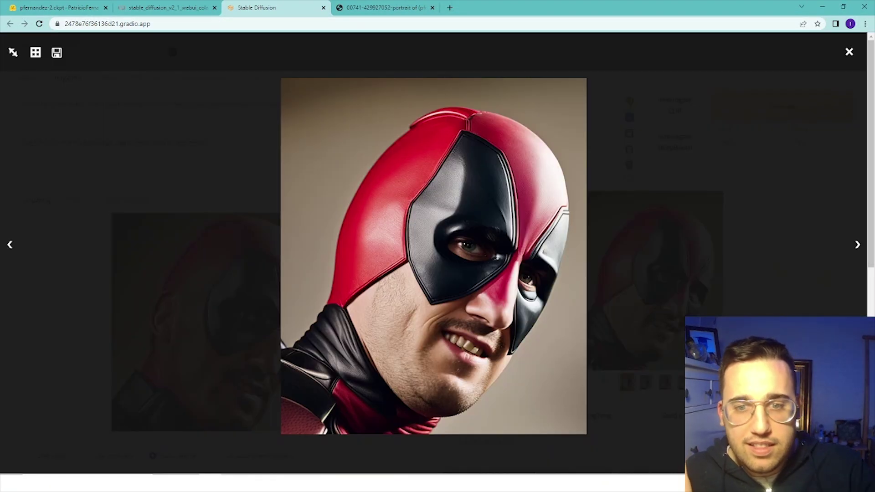
key("Right")
key("Right")
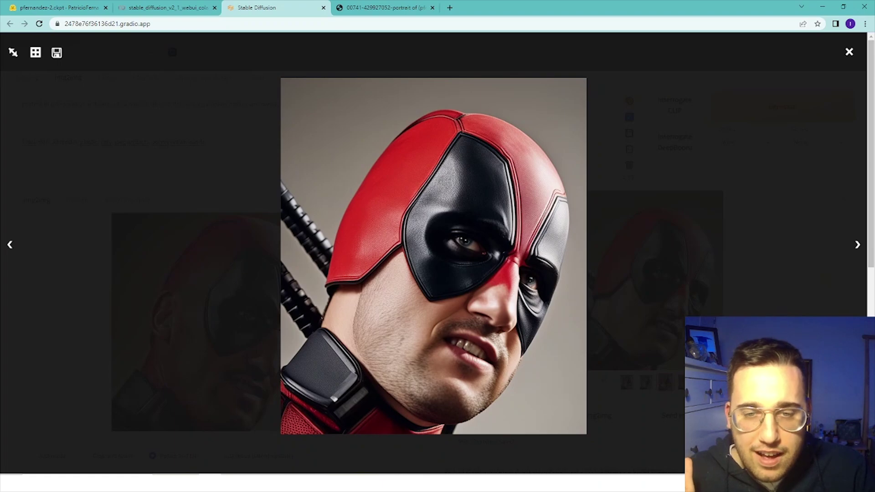
key("Left")
key("Right")
key("Right")
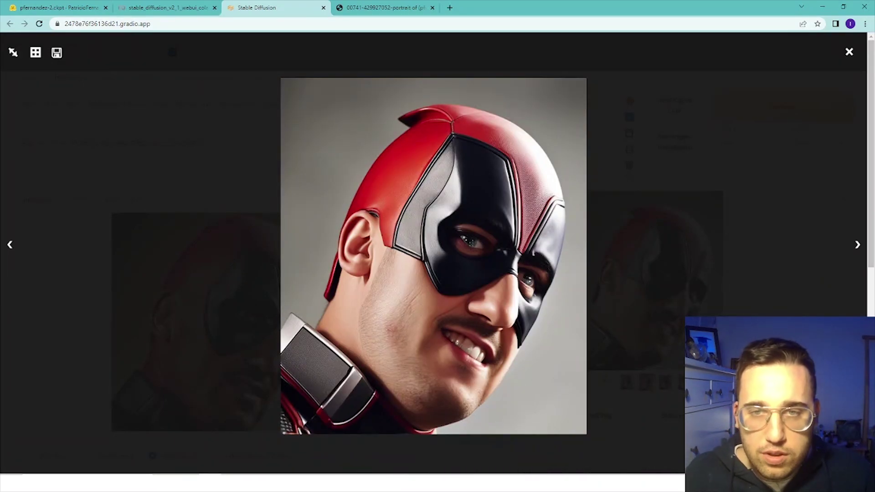
key("Escape")
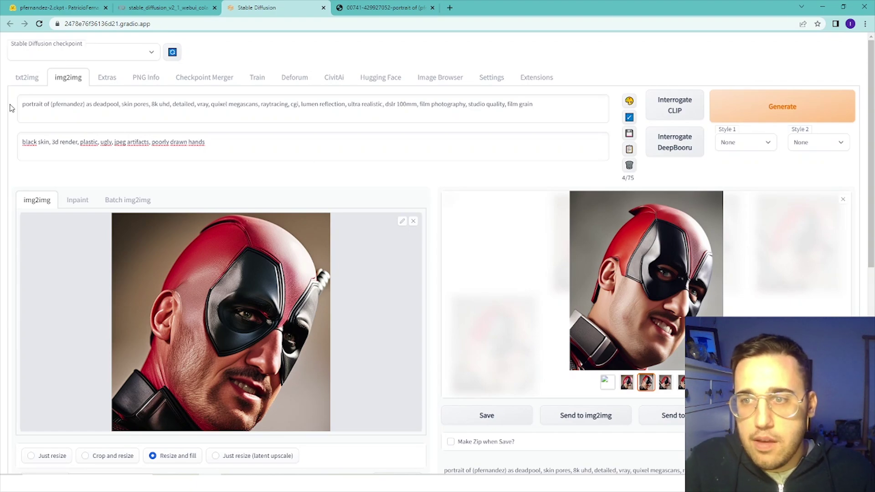
Unbracket pfernandez, weight the prompt as (deadpool:1.2), and generate a new batch.
left_click(62, 100)
key("ctrl+Left")
key("BackSpace")
key("ctrl+Right")
key("Delete")
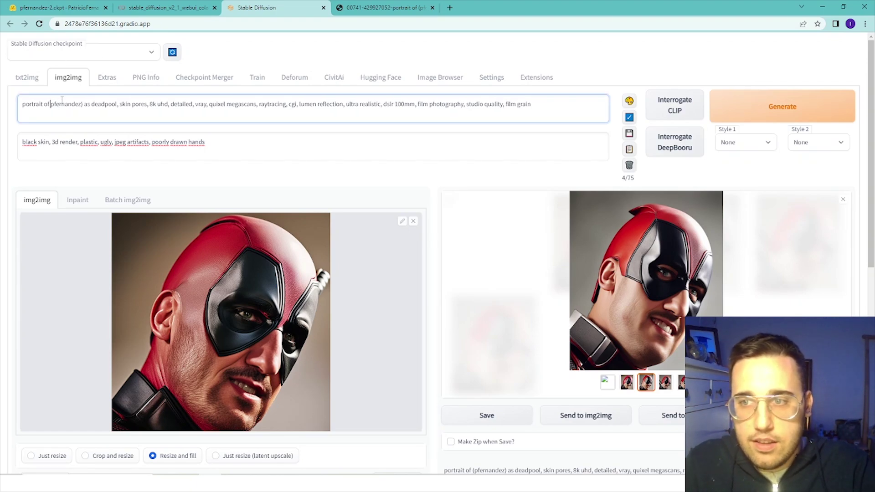
key("BackSpace")
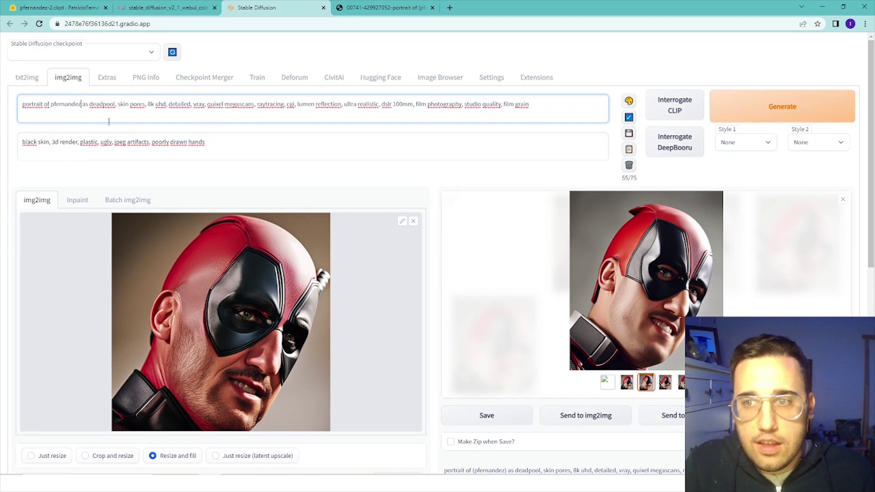
double_click(104, 106)
key("ctrl+Up")
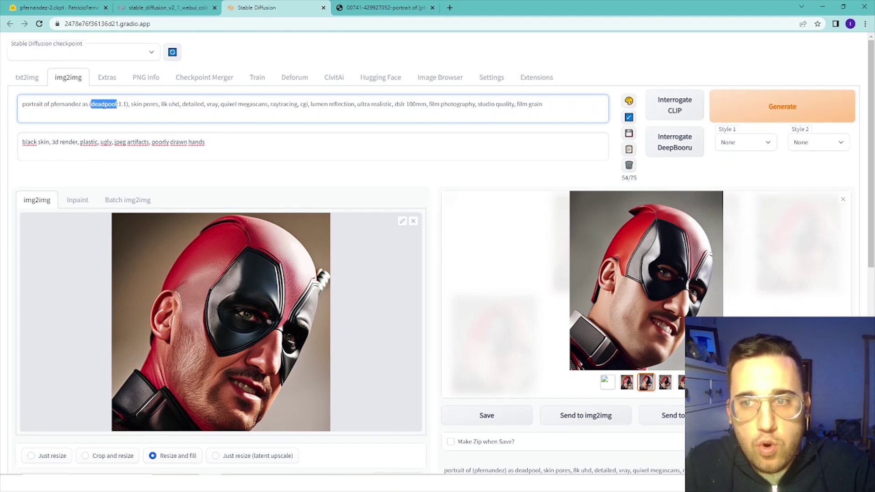
key("ctrl+Up")
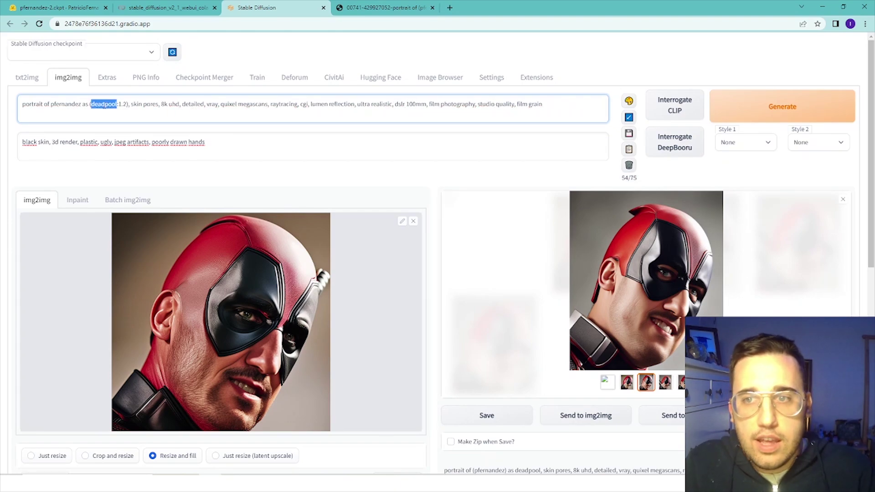
key("ctrl+Return")
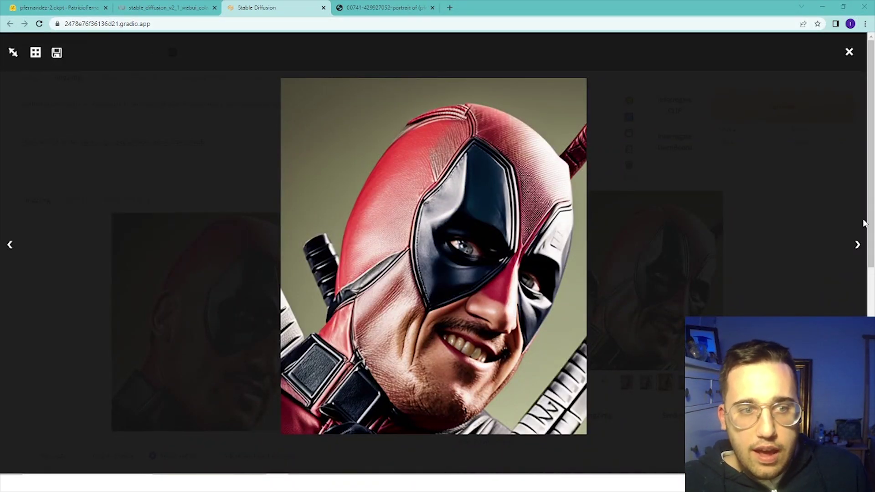
Page through the new Deadpool portraits in the full-screen viewer, then close it.
left_click(856, 246)
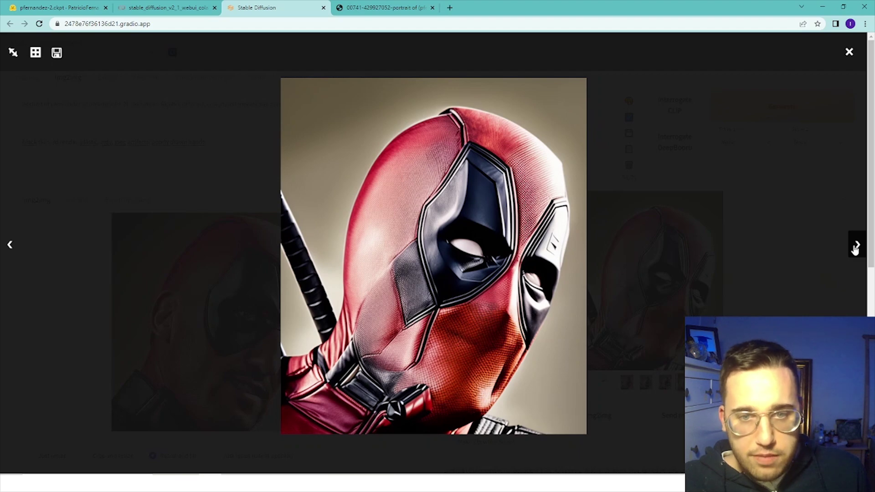
left_click(855, 249)
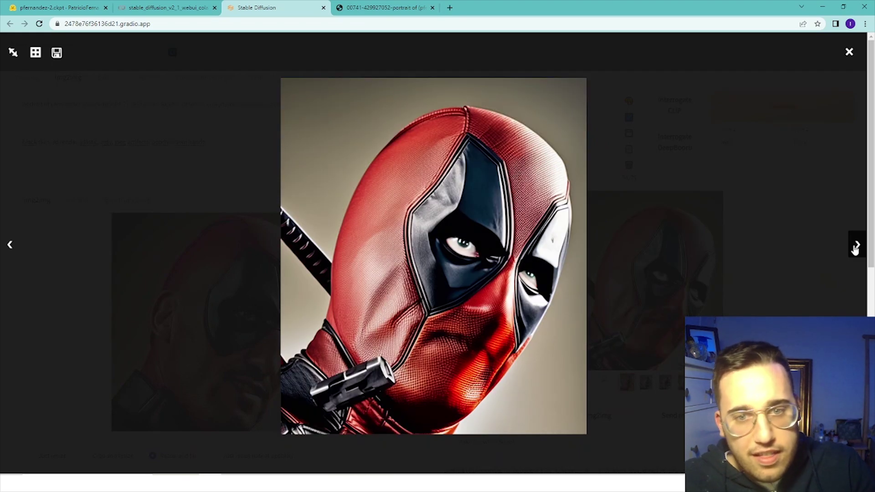
left_click(855, 249)
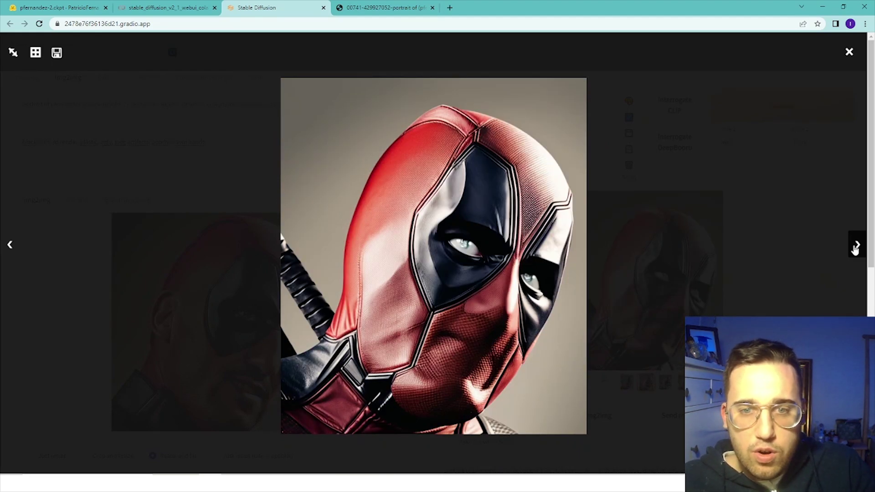
left_click(856, 249)
left_click(787, 224)
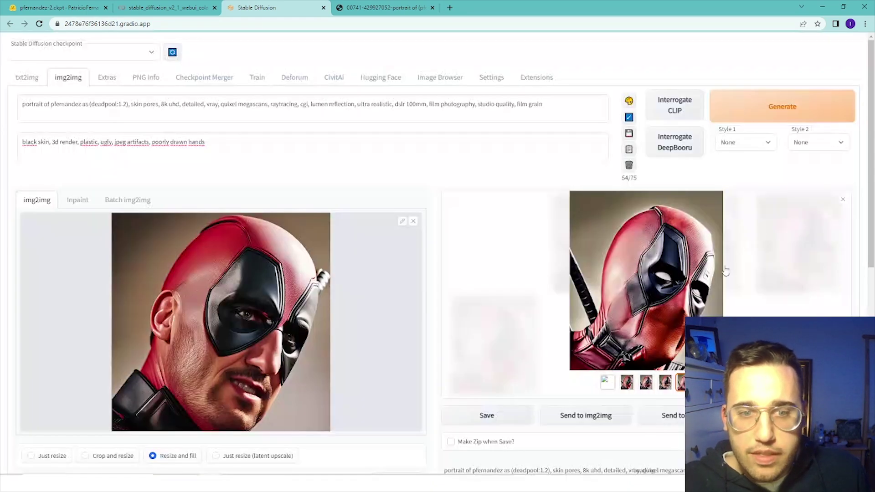
Send the full-mask portrait to img2img, set height to 1024, and lower denoising strength to about 0.64.
left_click(604, 416)
scroll(529, 349, "down", 2)
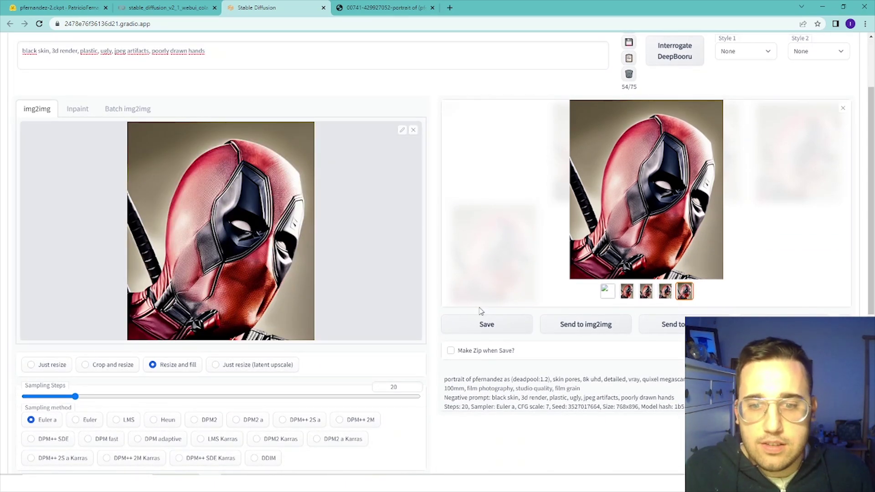
scroll(448, 308, "down", 5)
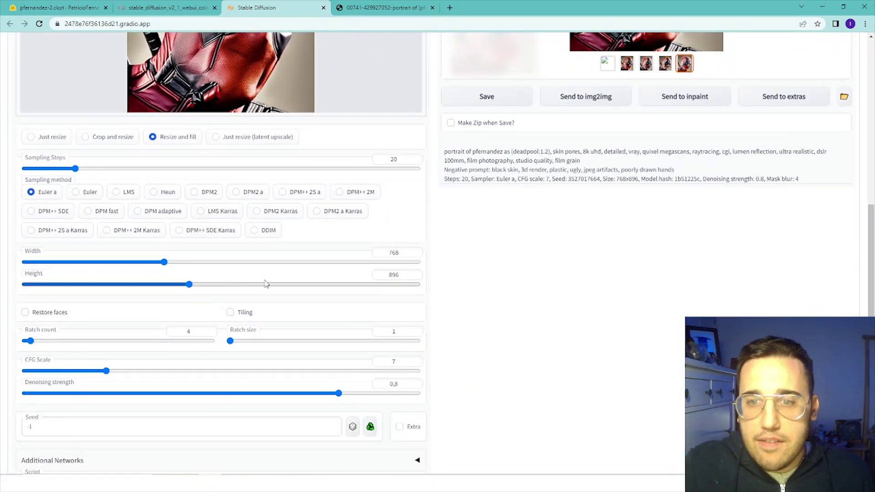
double_click(393, 274)
type("1024")
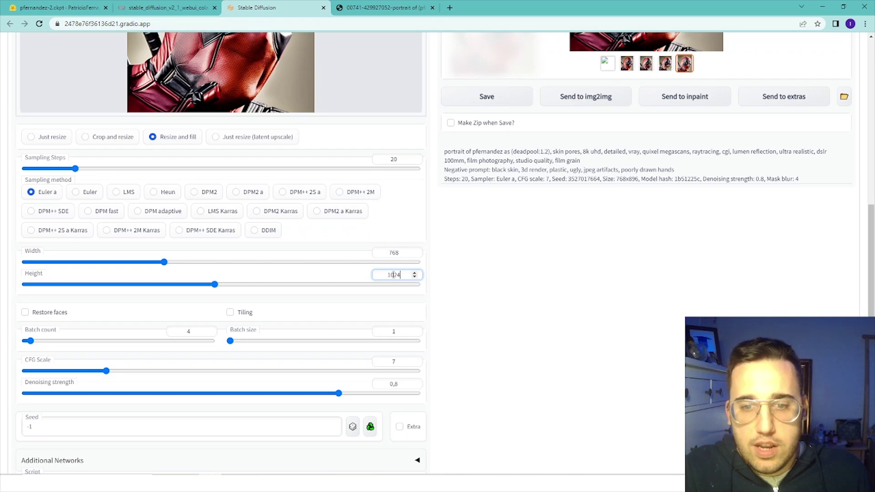
left_click_drag(305, 393, 269, 396)
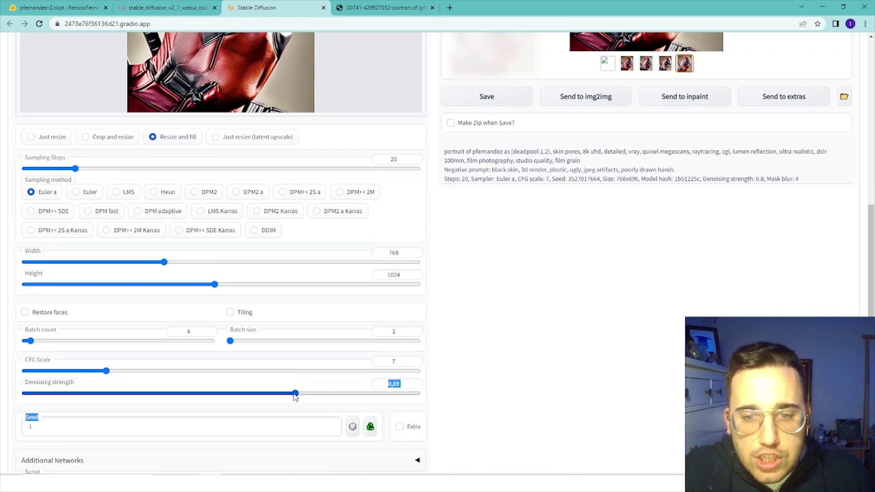
scroll(773, 130, "up", 3)
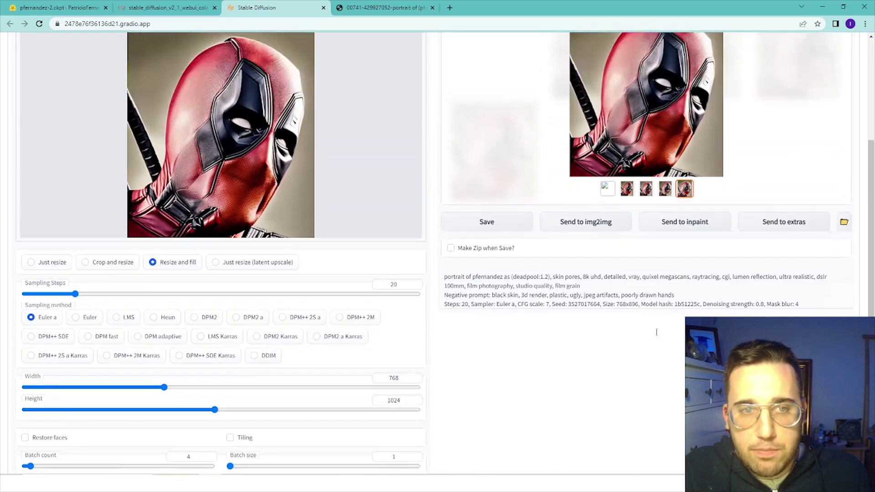
scroll(773, 130, "up", 4)
Generate four new Deadpool portraits, browse them full-screen, and send the chosen one to img2img.
left_click(764, 113)
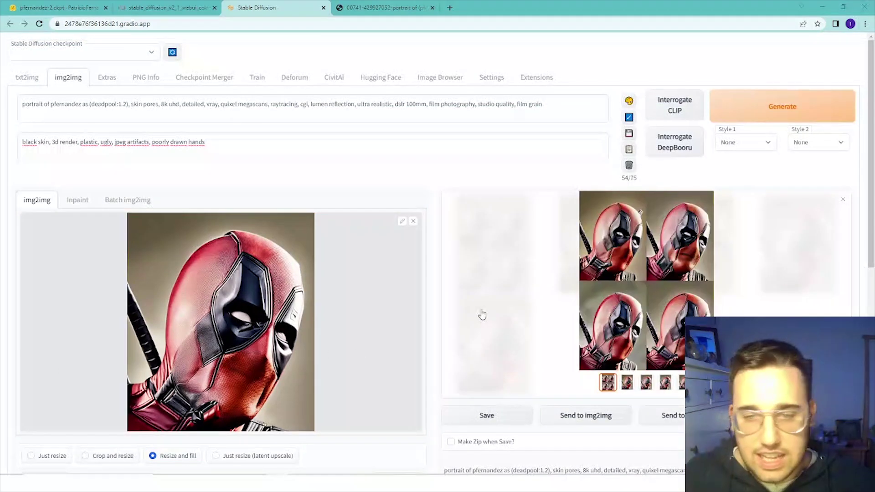
left_click(639, 304)
key("Right")
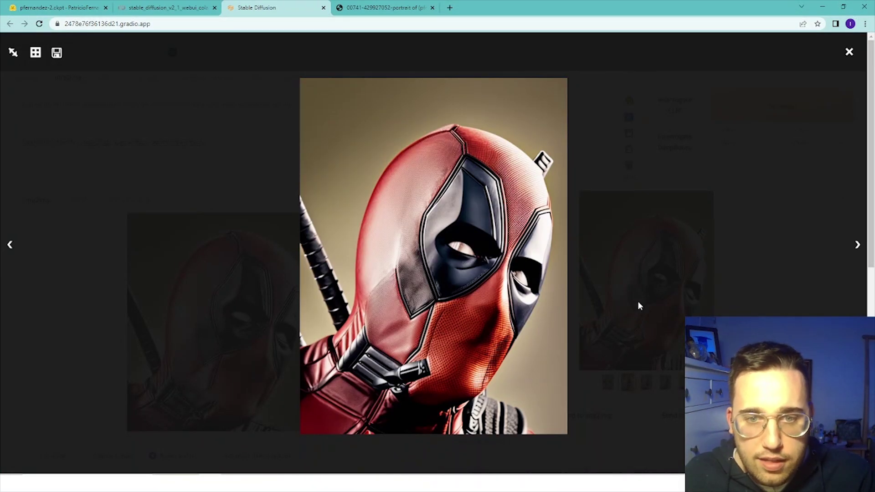
key("Right")
key("Right")
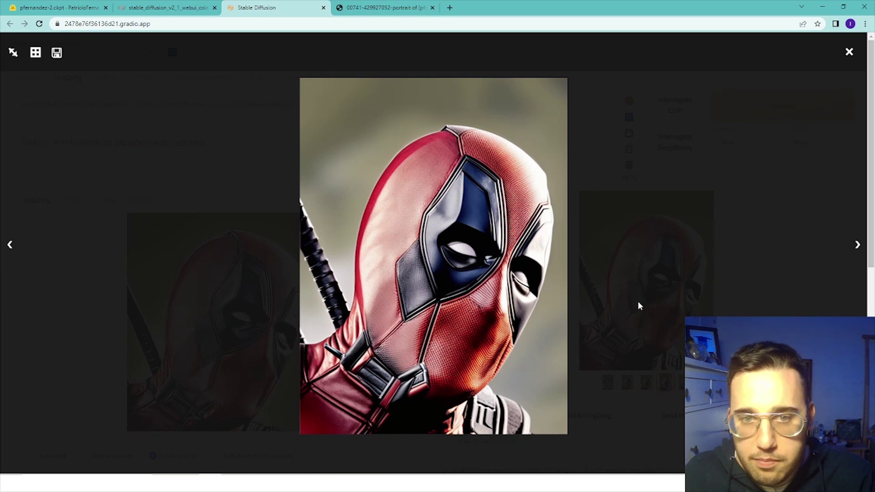
key("Right")
key("Right")
key("Escape")
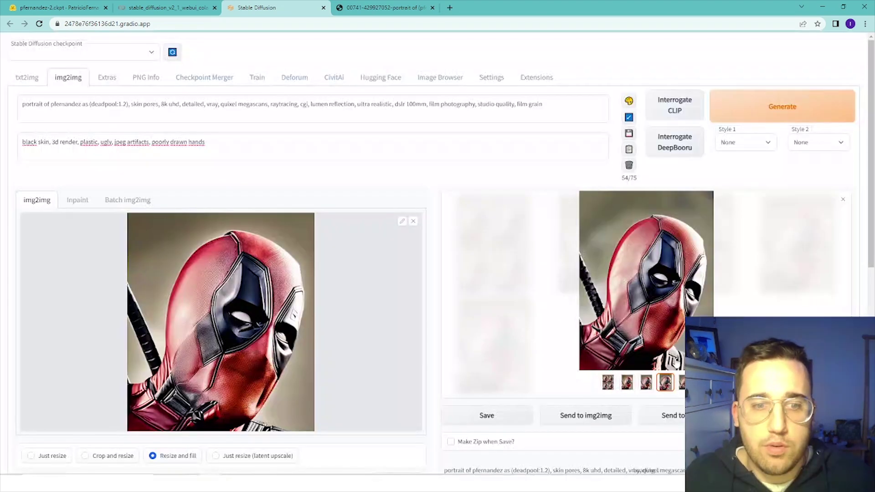
left_click(610, 421)
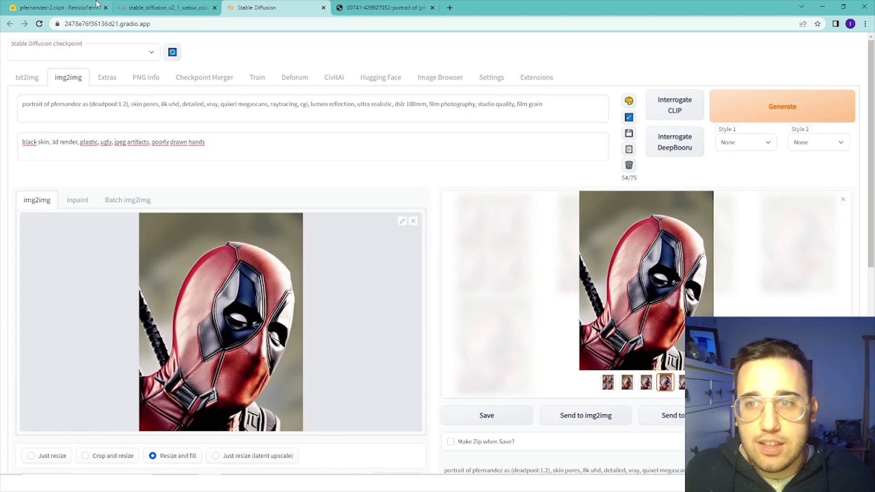
Drop the 1.2 weight from deadpool and give the subject's name token a 1.2 weight instead.
left_click(128, 105)
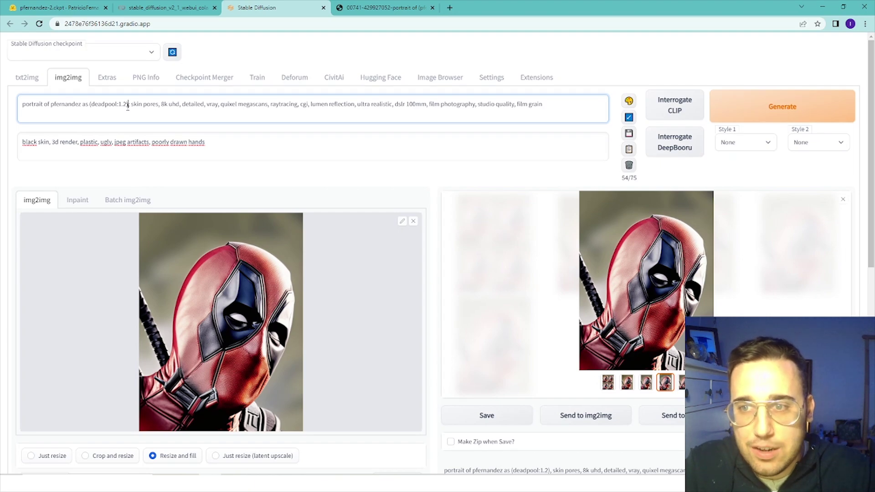
key("BackSpace")
key("BackSpace")
key("BackSpace")
key("BackSpace")
key("BackSpace")
key("BackSpace")
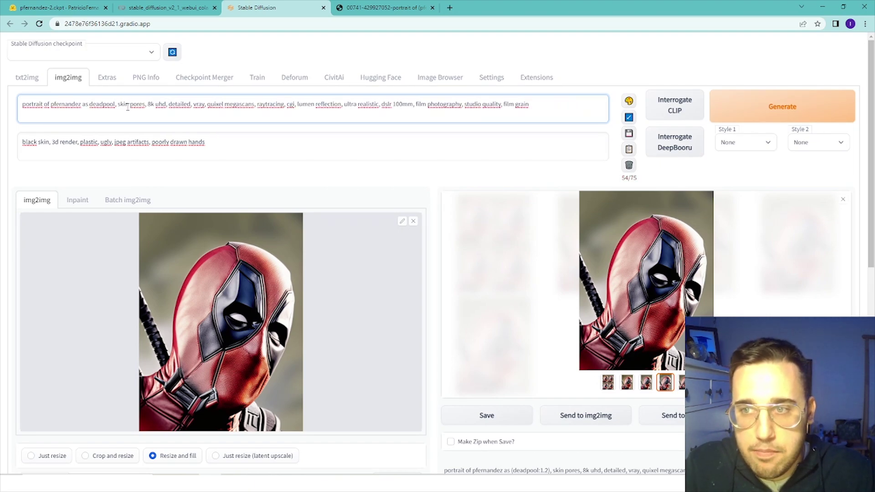
key("ctrl+shift+Left")
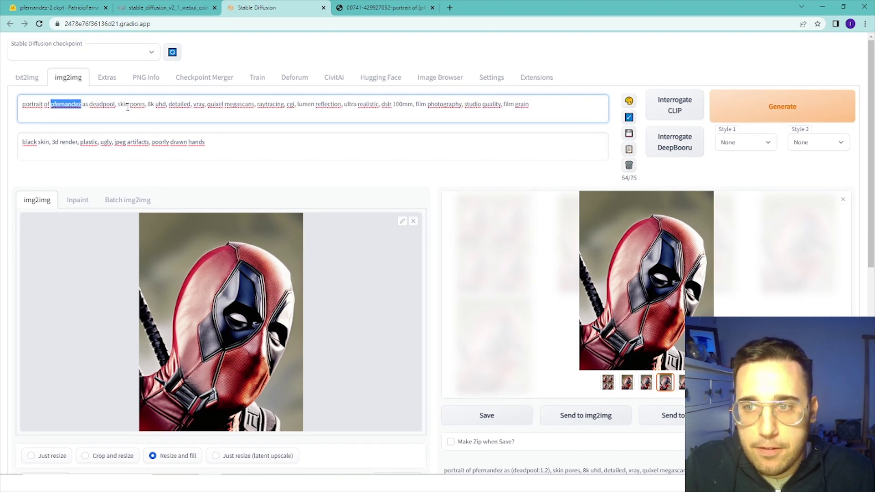
key("ctrl+Up")
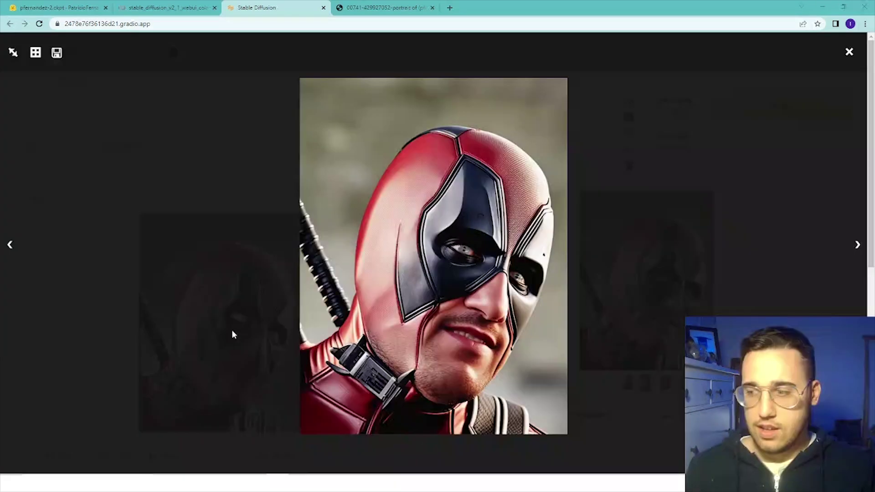
Send the latest result to img2img and page through the four new smiling masked portraits.
left_click(632, 277)
left_click(602, 422)
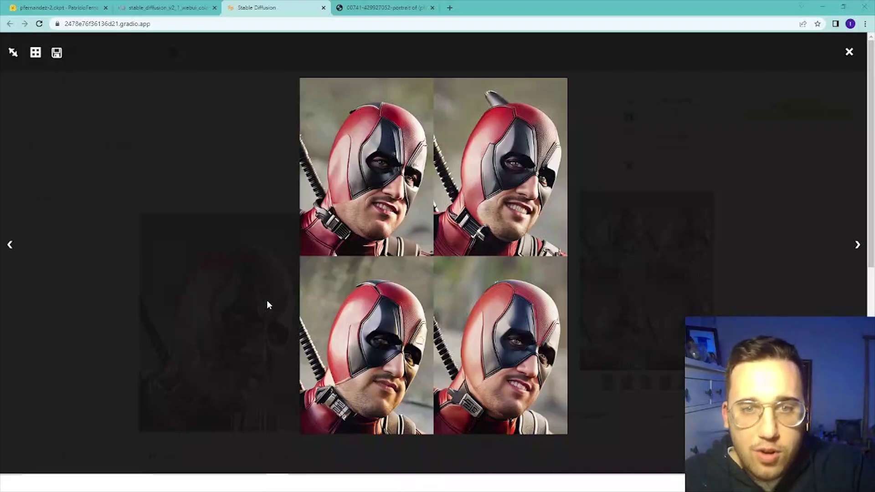
left_click(855, 247)
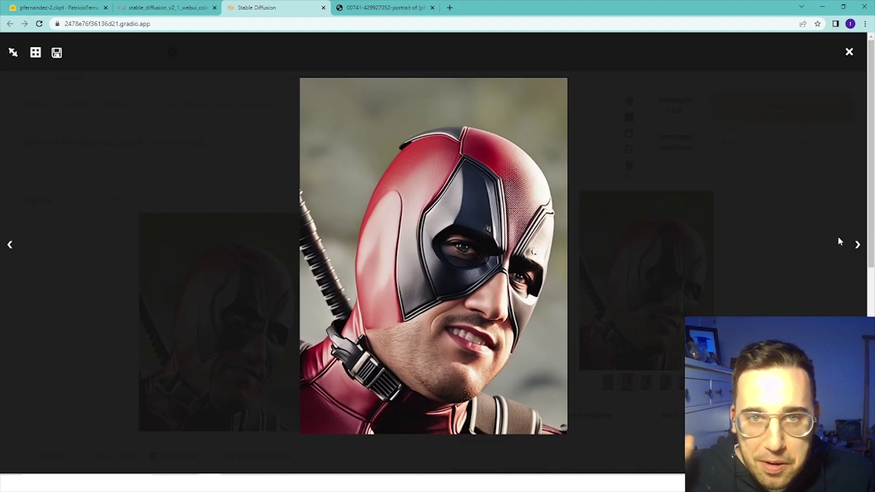
left_click(856, 247)
left_click(856, 247)
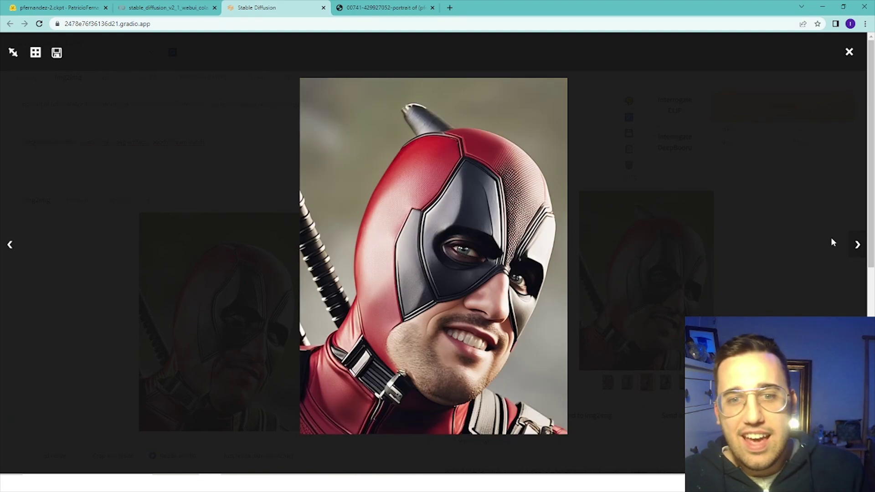
key("Right")
key("Right")
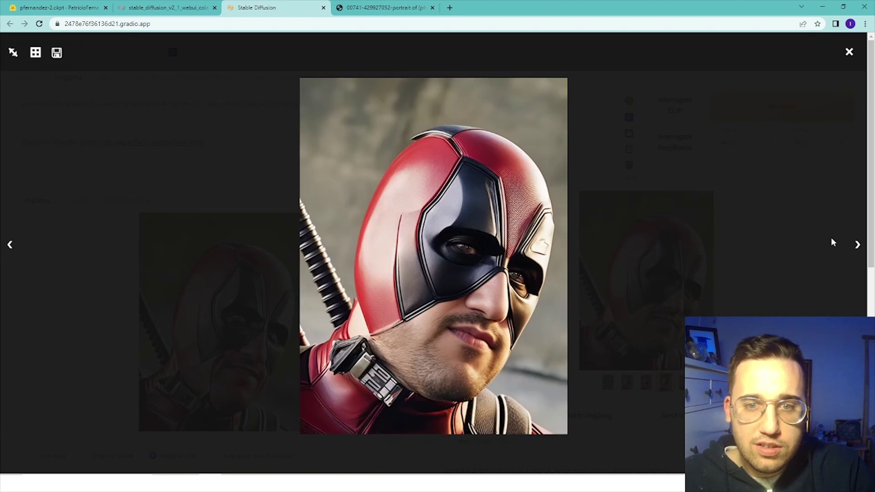
key("Right")
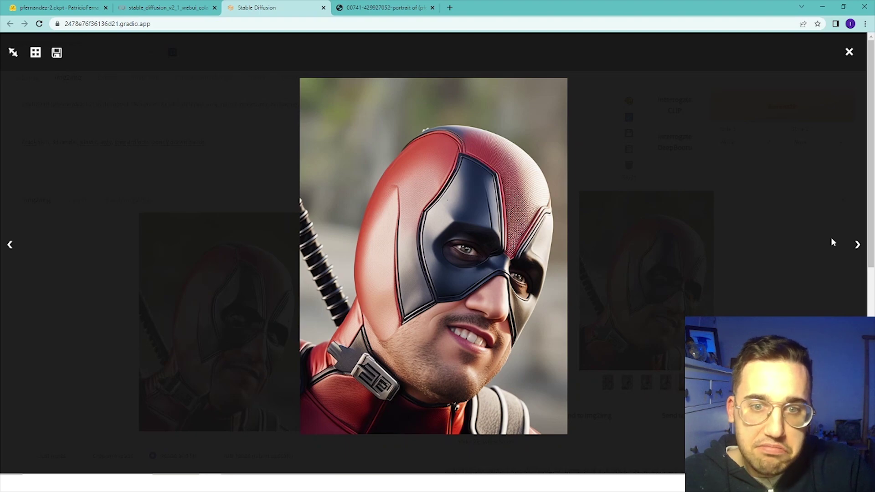
key("Left")
key("Right")
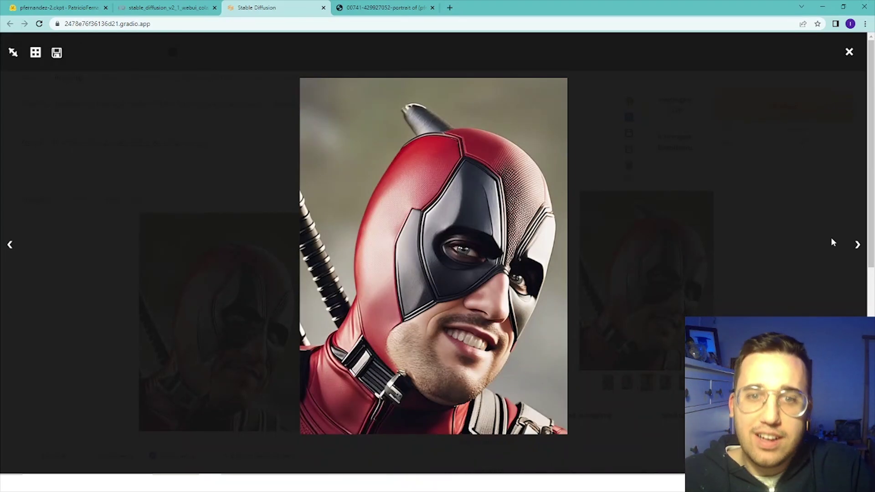
left_click(661, 234)
Send the portrait to Inpaint, mask the hood's spike, and change the prompt to 'blur background'.
left_click(670, 415)
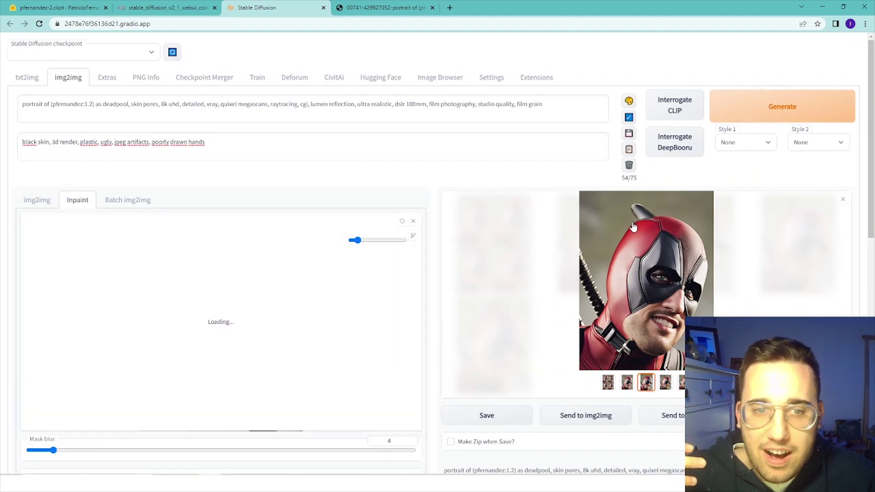
left_click_drag(356, 240, 376, 240)
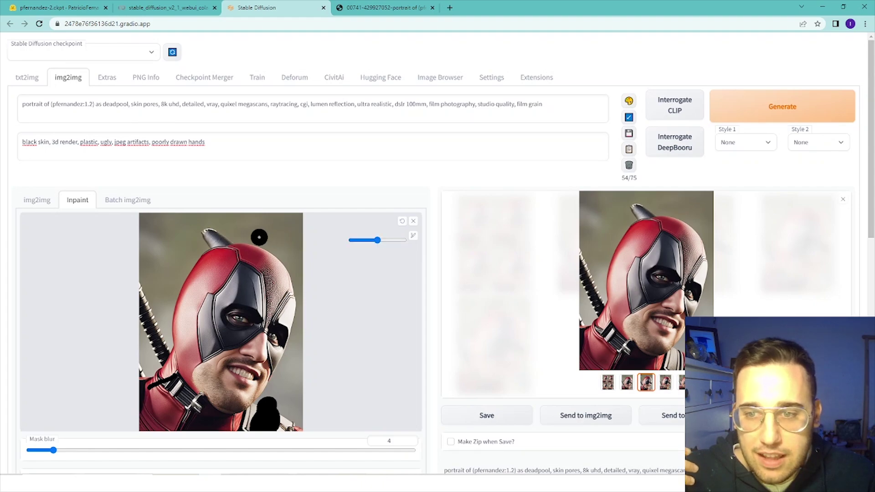
mouse_move(248, 233)
left_mouse_down()
mouse_move(211, 242)
mouse_move(212, 215)
left_mouse_up()
left_click_drag(543, 104, 22, 104)
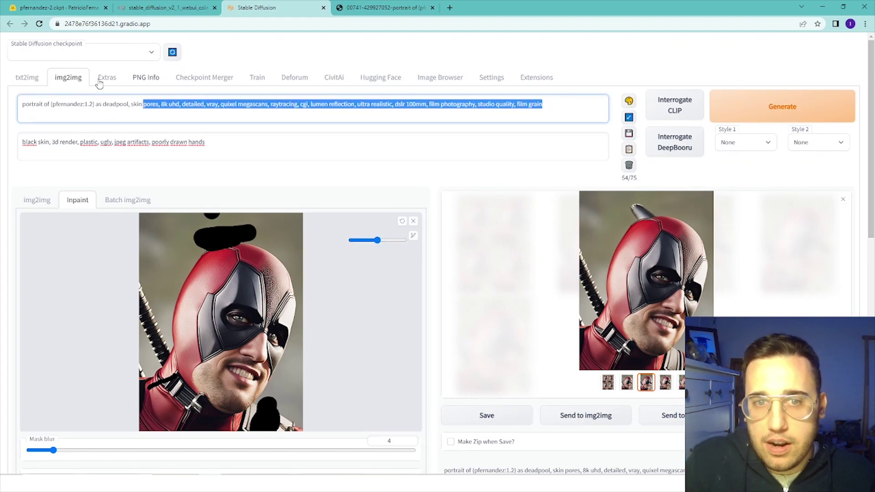
type("tlur")
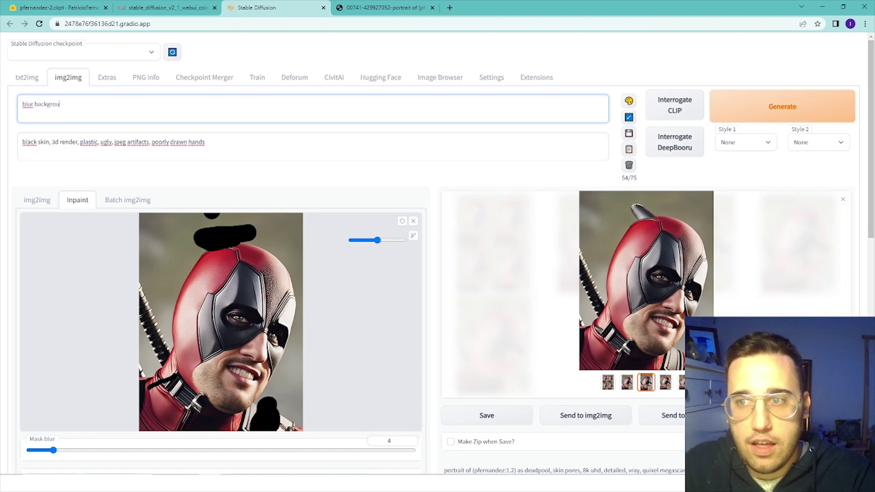
type("nd")
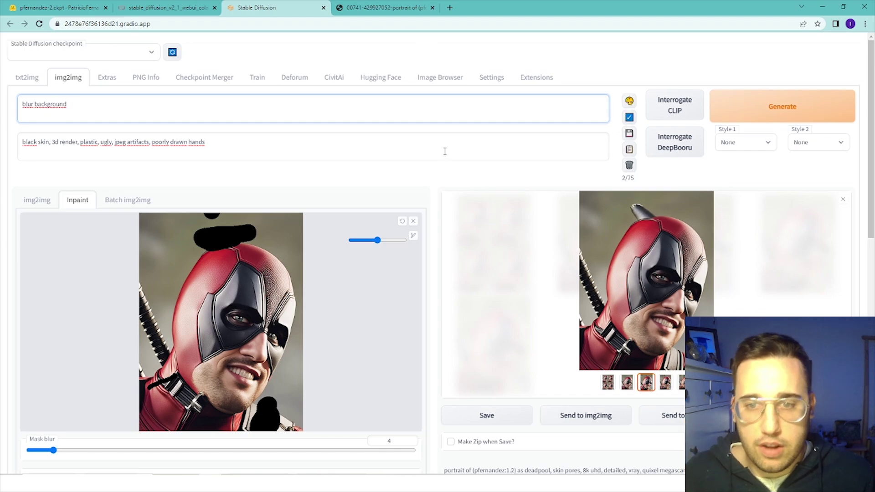
Clear the mask strokes and repaint a small mask over the spike on top of the head.
scroll(445, 151, "down", 2)
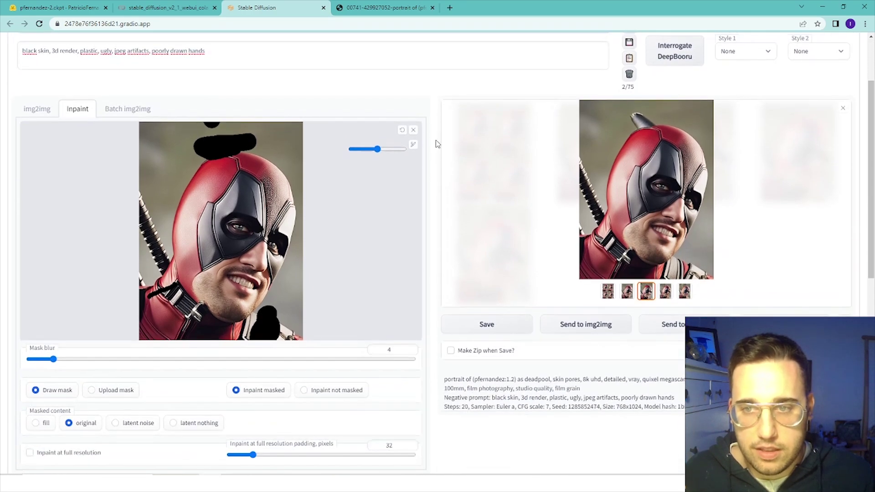
left_click(401, 132)
left_click(401, 131)
left_click(402, 131)
left_click(402, 132)
left_click(402, 131)
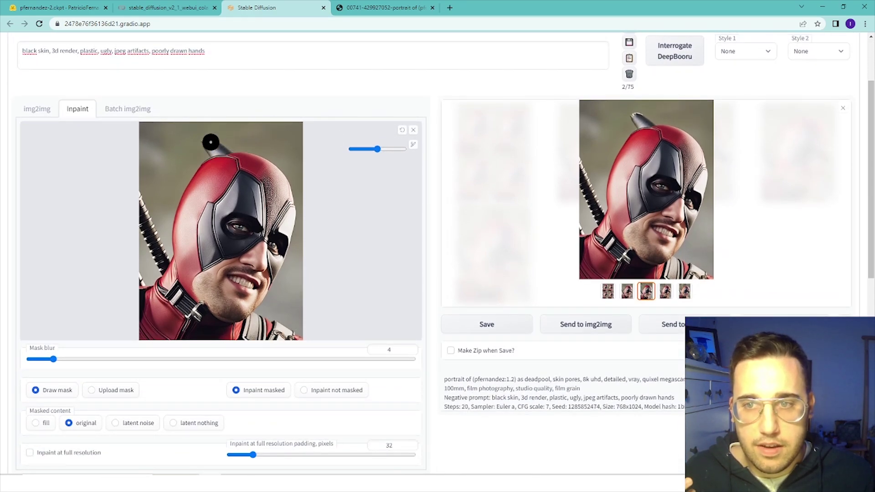
left_click_drag(210, 142, 223, 145)
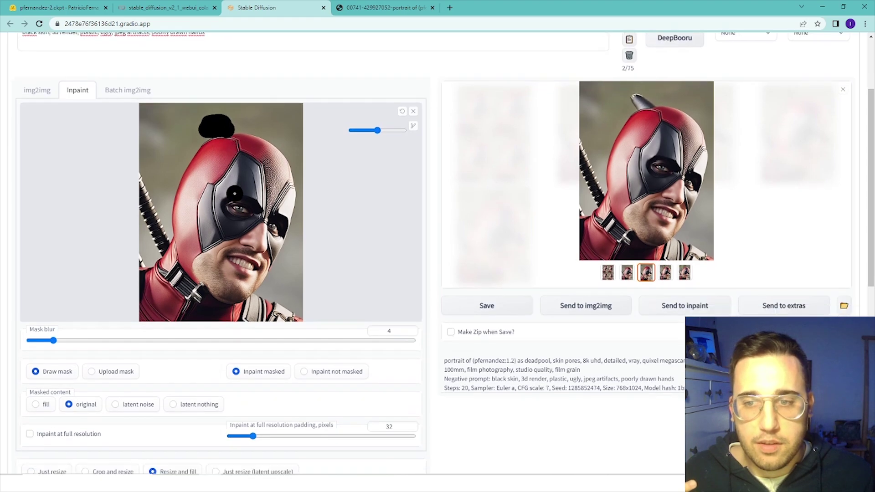
Raise denoising strength to 0.8 and generate the inpainted portrait.
scroll(270, 348, "down", 4)
scroll(270, 348, "down", 3)
left_click_drag(259, 428, 338, 428)
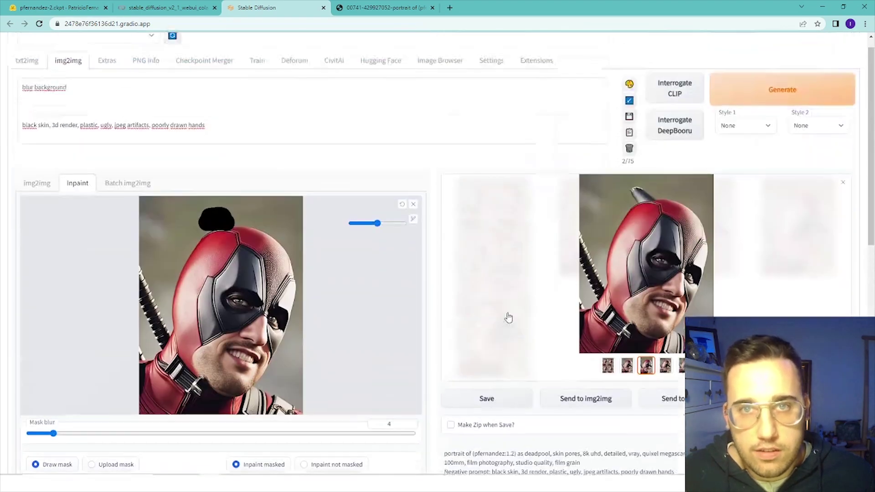
left_click(507, 316)
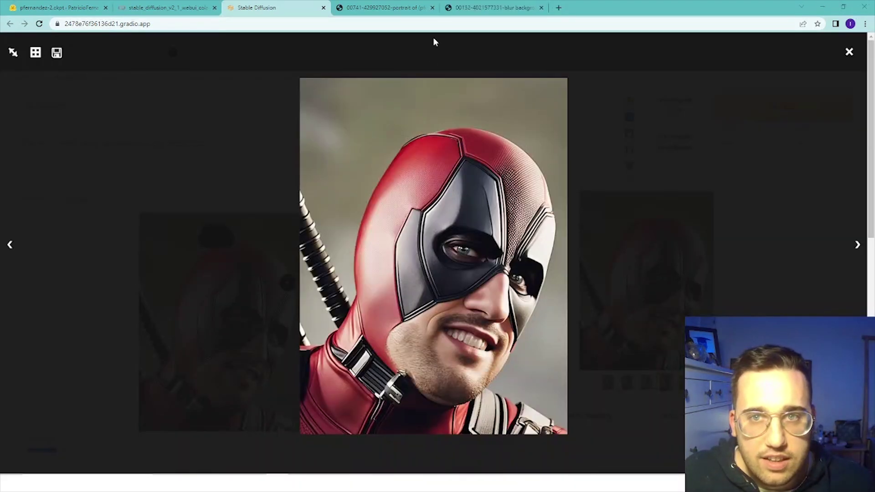
left_click(395, 4)
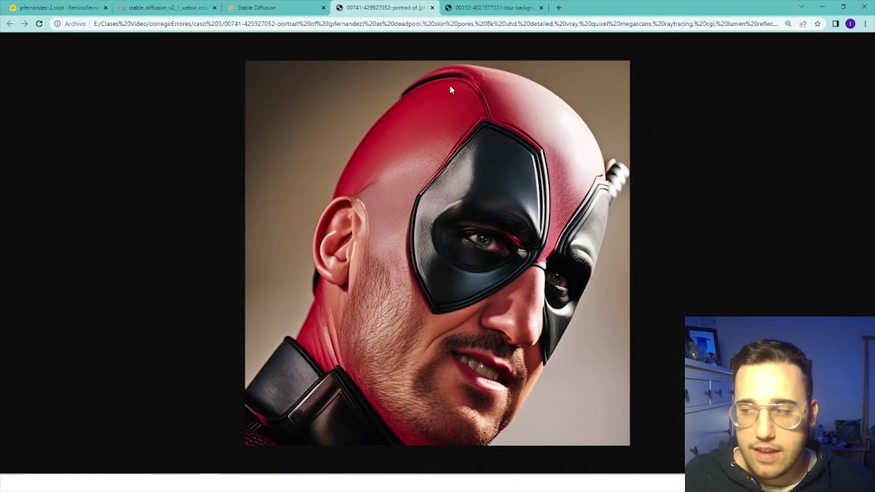
Toggle between the 00741 and 00152 image tabs, then show the 00152 blur-background image at natural size.
left_click(522, 5)
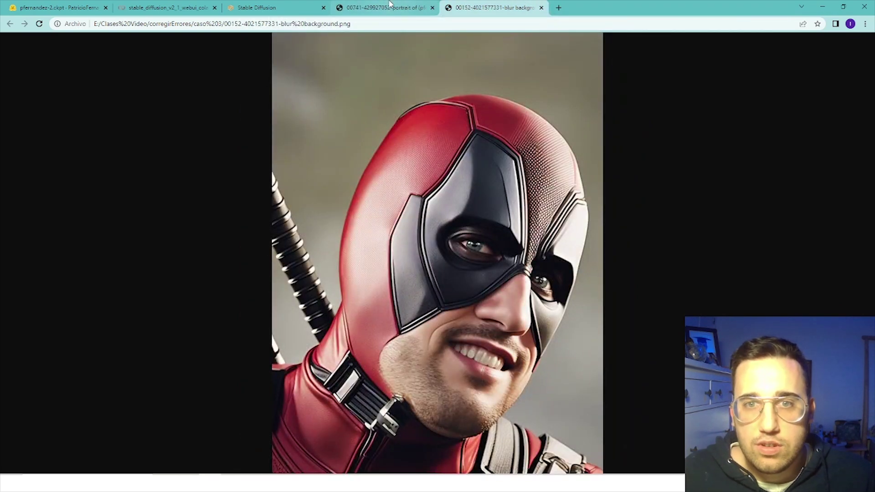
left_click(385, 7)
left_click(518, 5)
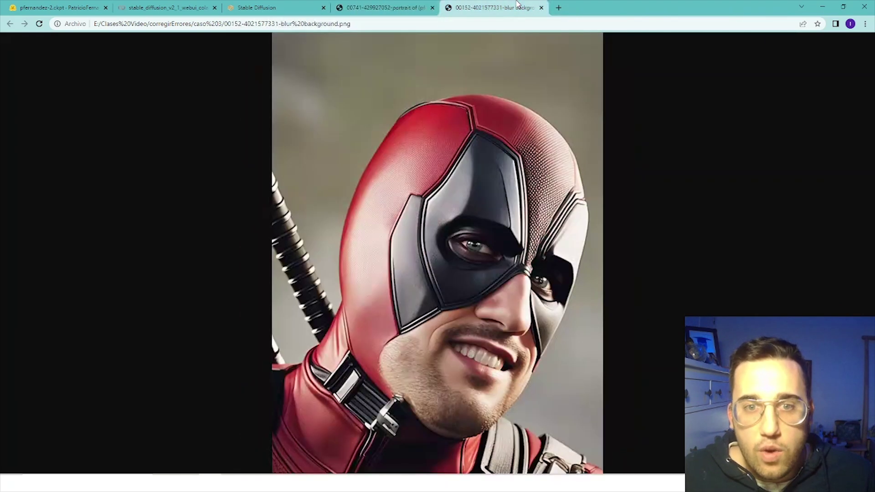
left_click(401, 7)
left_click(443, 8)
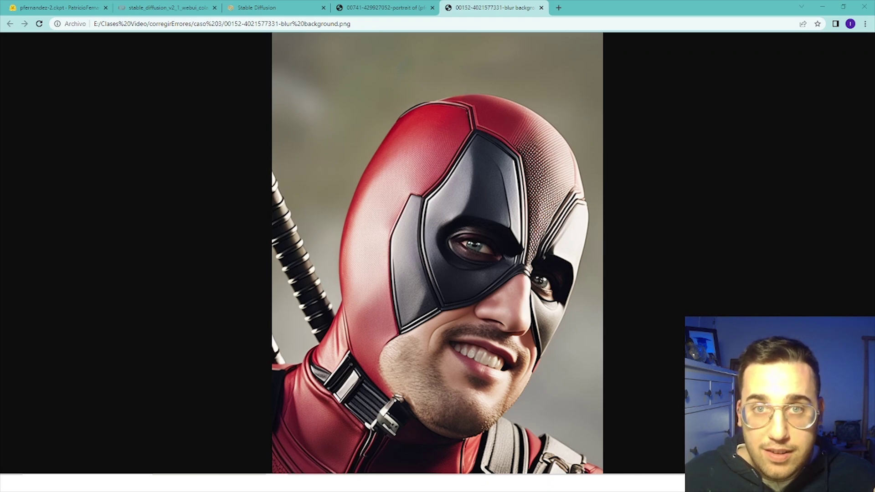
left_click(435, 228)
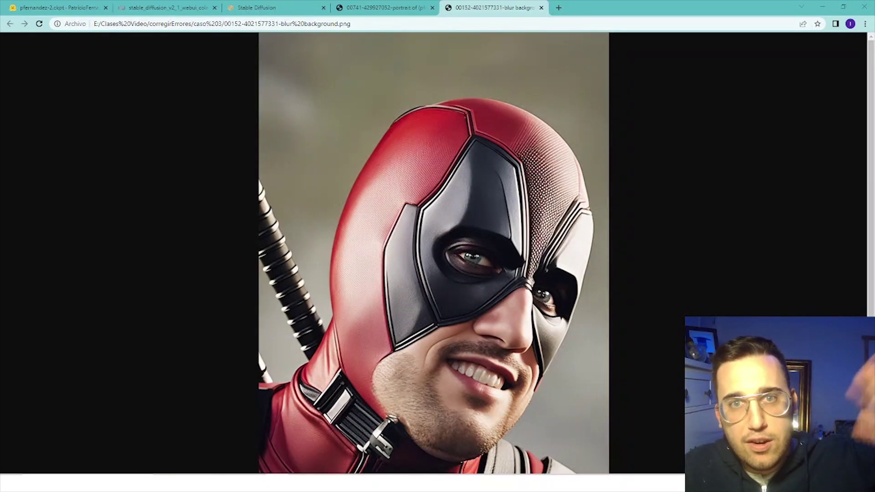